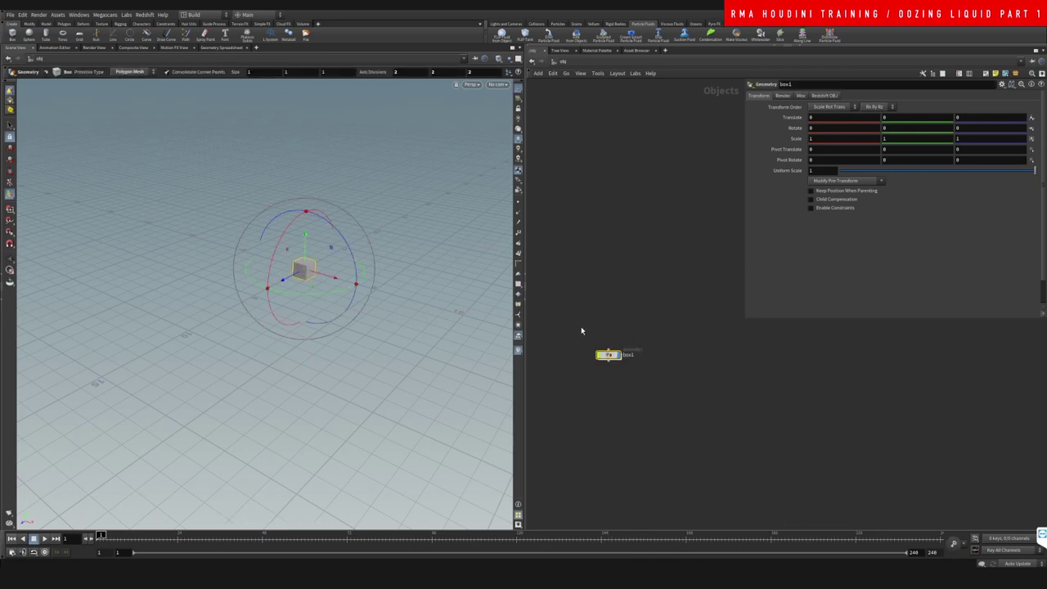
Enter the box1 geometry network and rotate the box 45 degrees on X, Y and Z
double_click(608, 355)
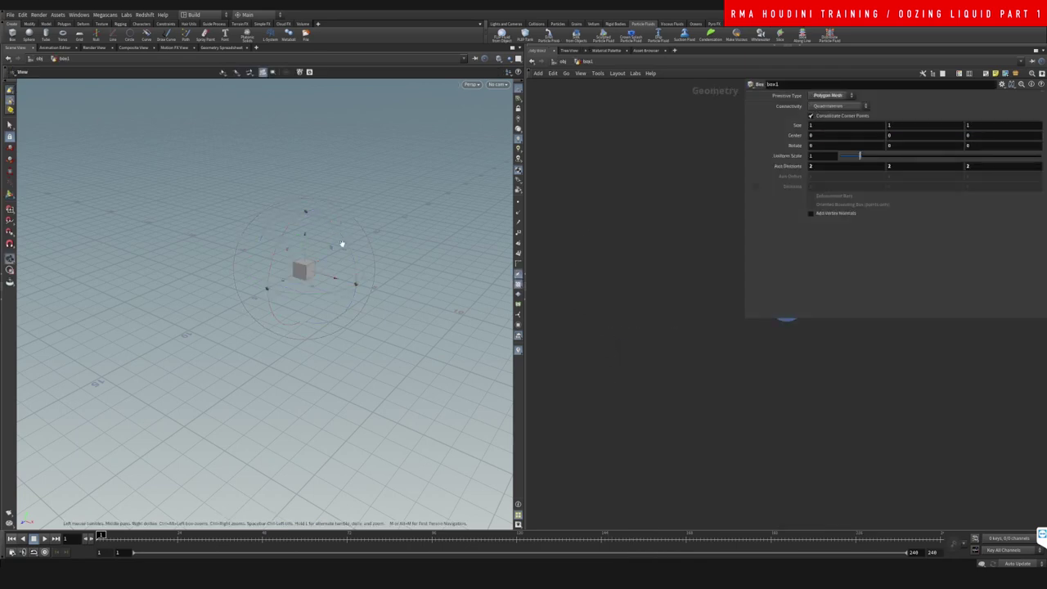
right_click_drag(342, 243, 418, 220, "alt")
key("h")
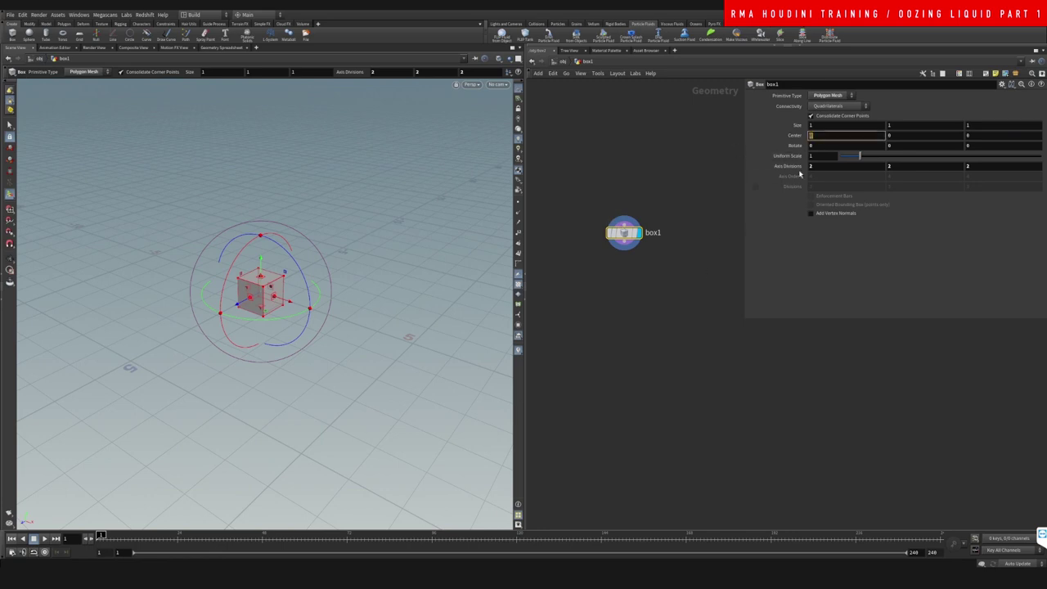
type("45")
key("Return")
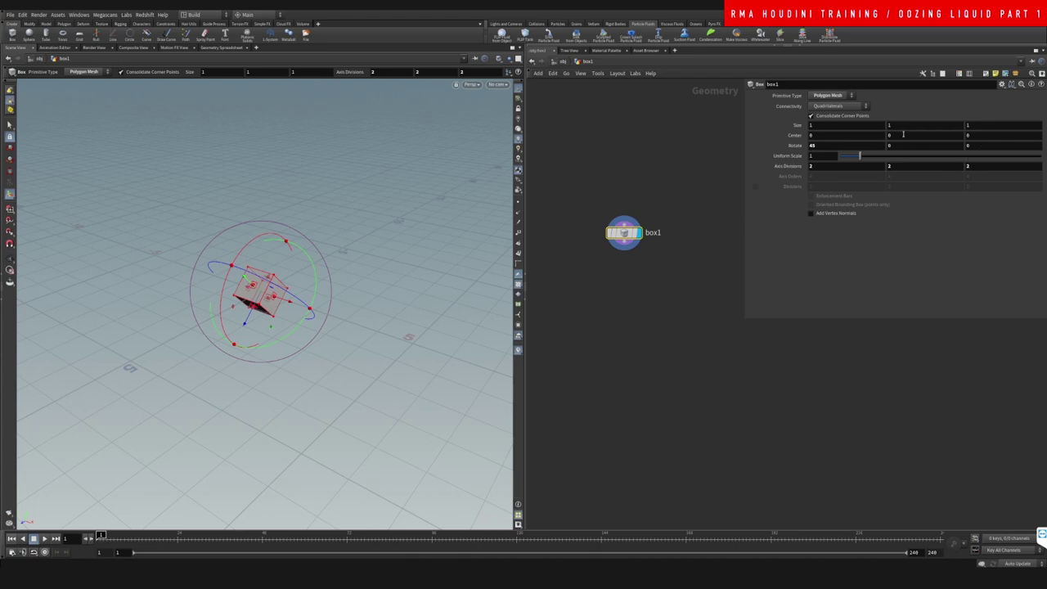
type("45")
key("Return")
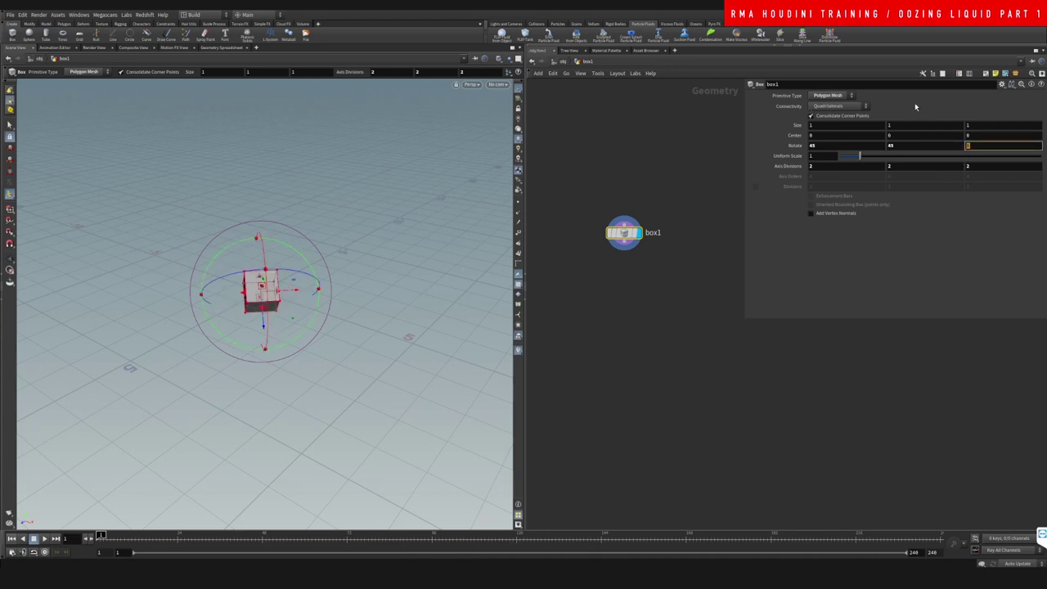
type("45")
key("Return")
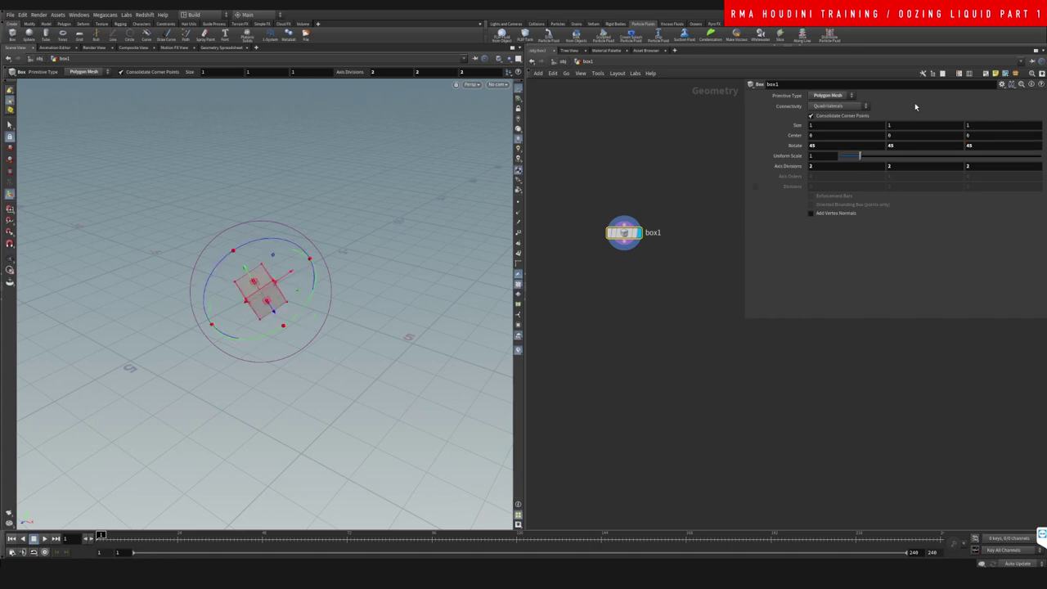
key("Escape")
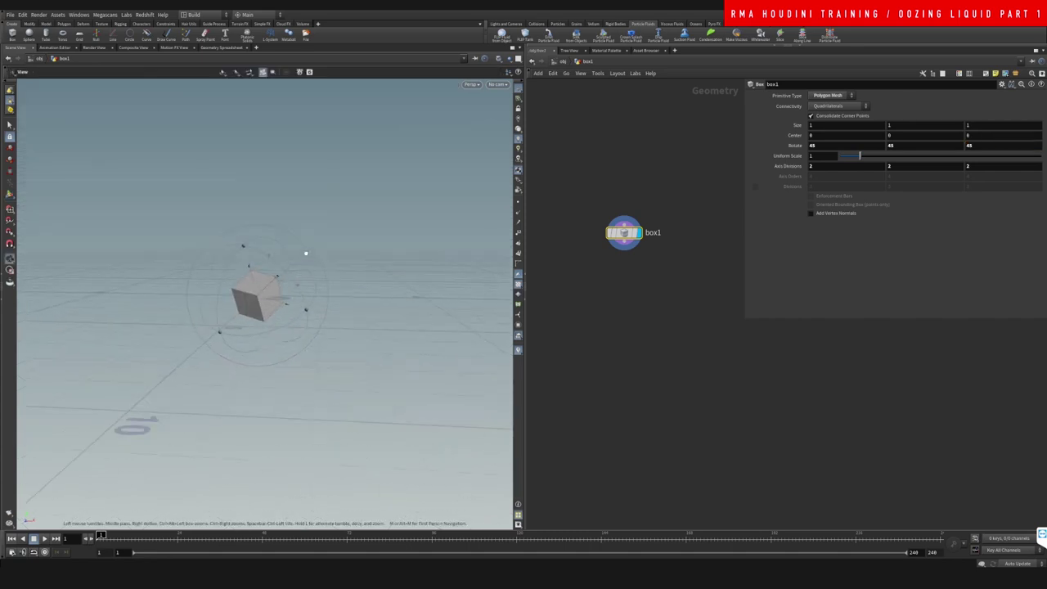
left_click_drag(256, 271, 214, 281)
key("Return")
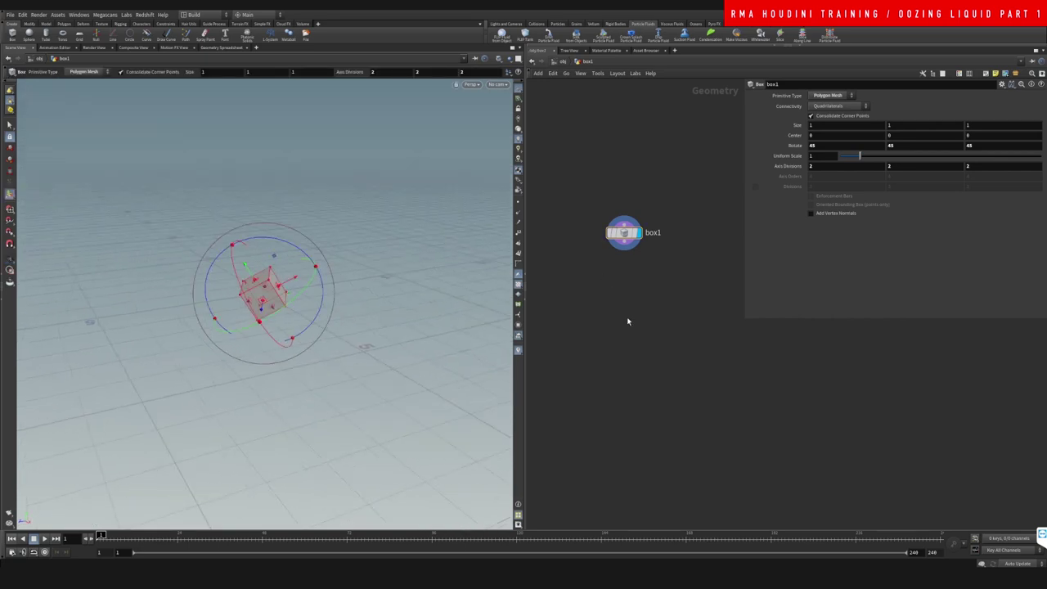
Add a Transform node after box1, offset the box about 1.93 units along Z, and display that node
key("Tab")
type("trans")
key("Return")
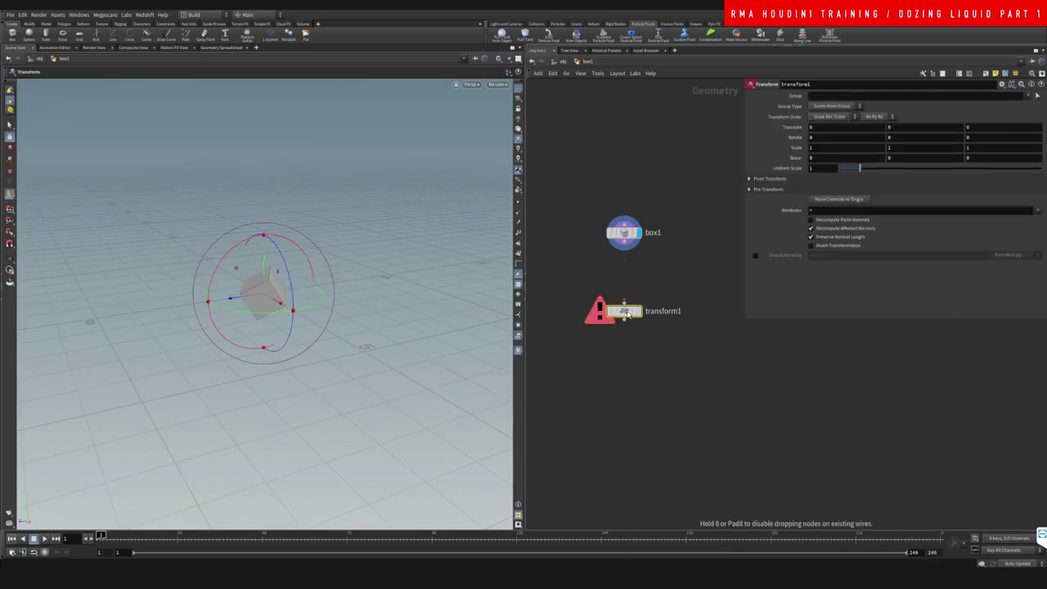
left_click_drag(624, 242, 625, 282)
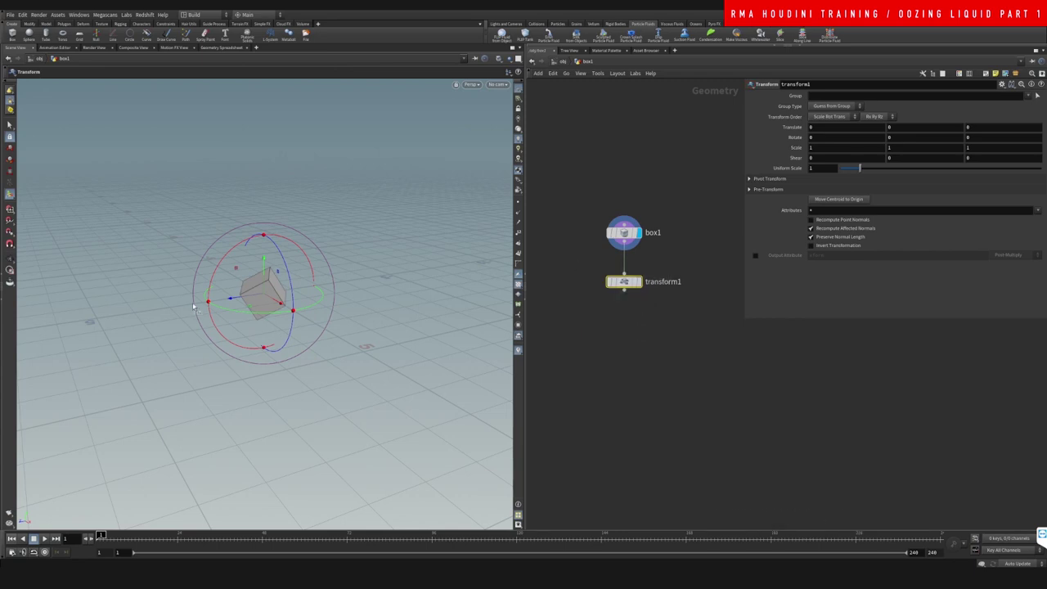
left_click_drag(231, 301, 175, 304)
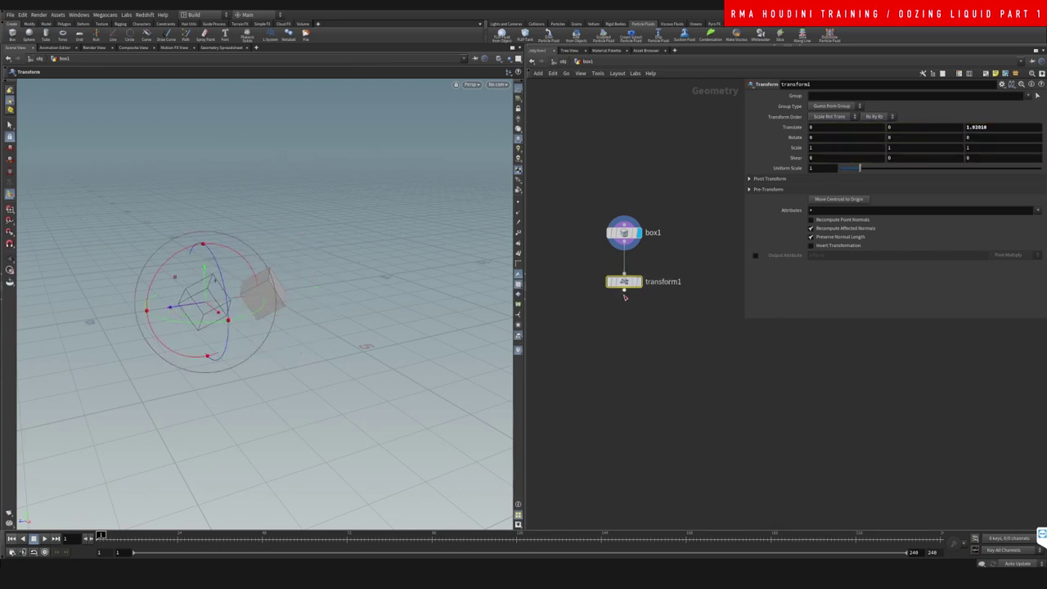
left_click(643, 280)
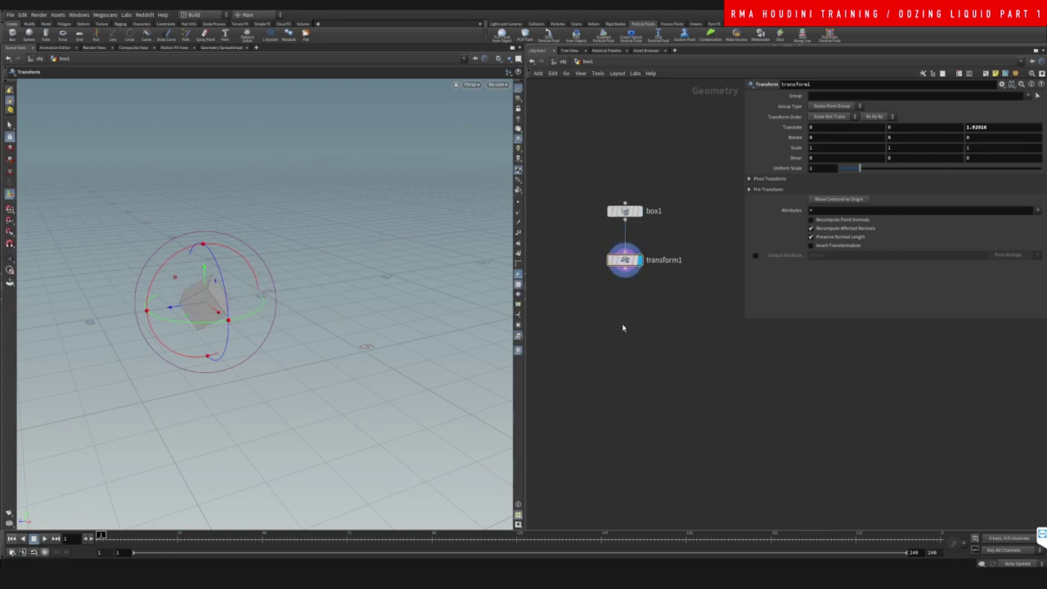
Add a second Transform node below transform1, connect it, and make it the displayed node
key("Tab")
type("trans")
key("Return")
left_click(624, 327)
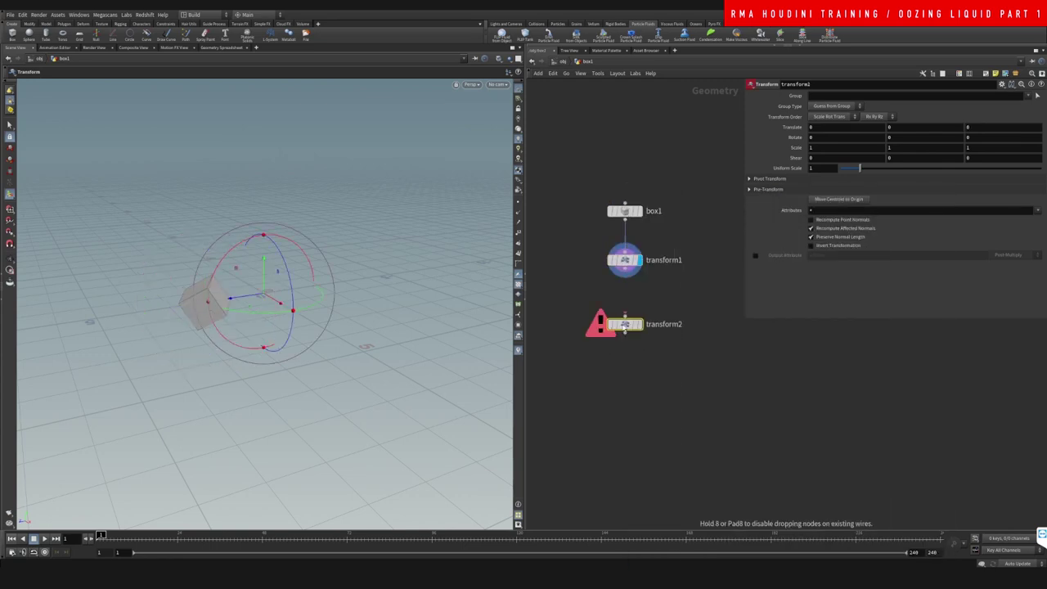
left_click(642, 309)
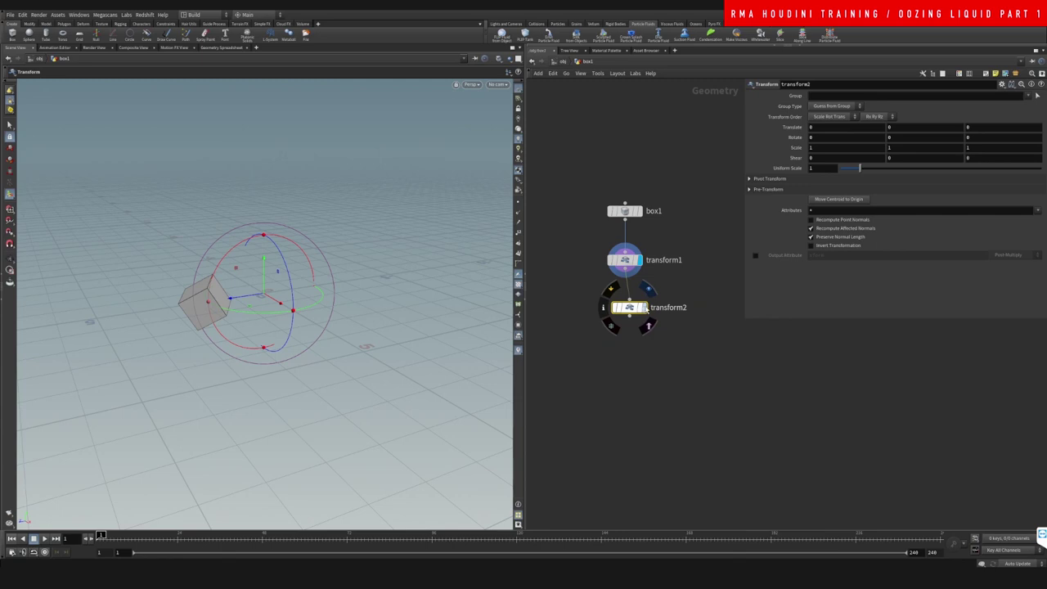
left_click(642, 308)
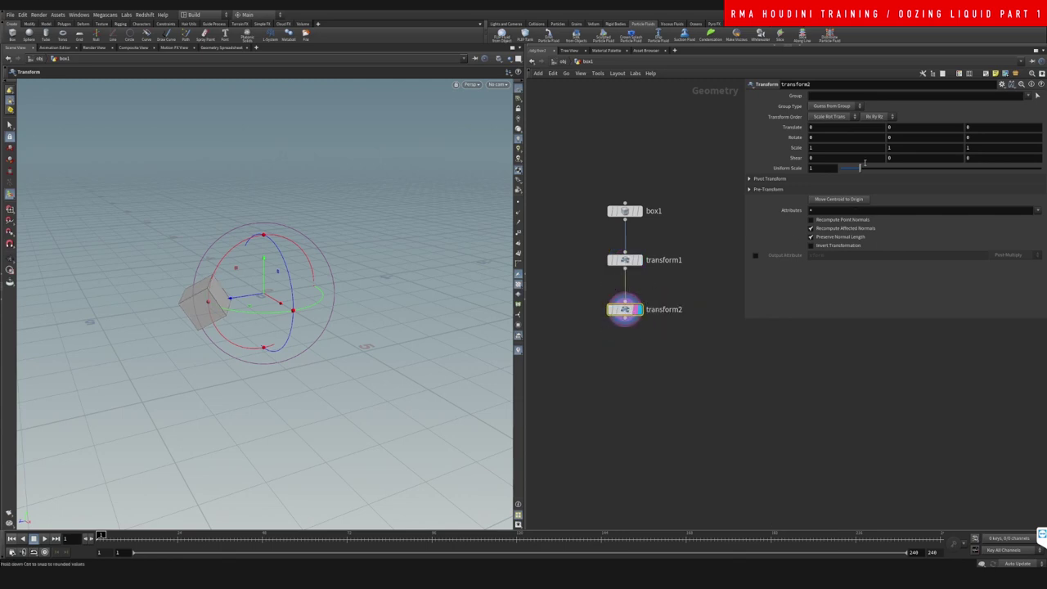
Drive transform2's Y translation with the expression $F*.01 and play the animation
middle_click_drag(893, 129, 910, 126)
key("ctrl+z")
type("$F")
type("$F")
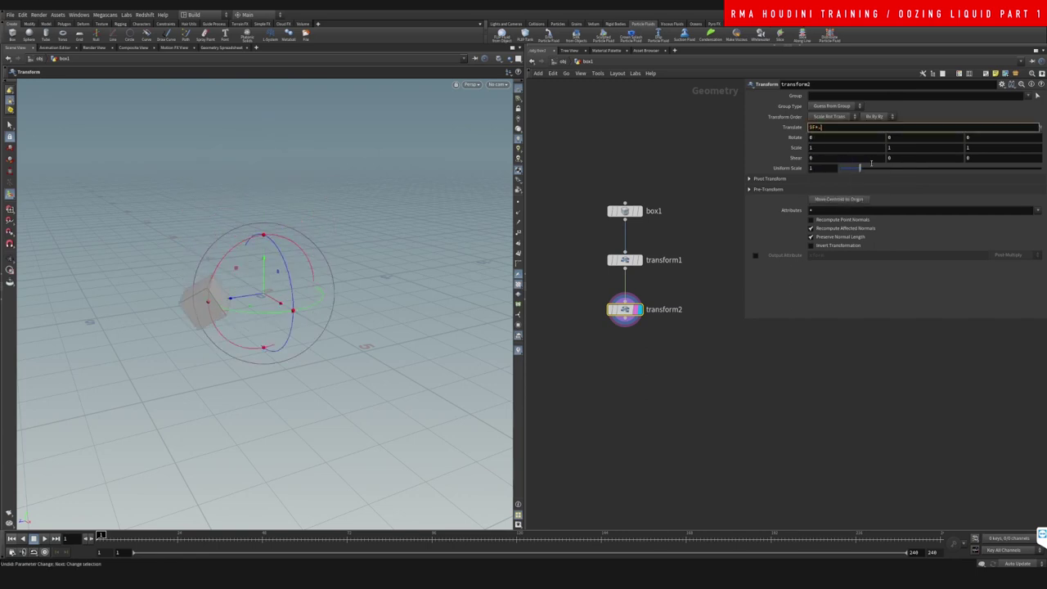
key("Return")
right_click_drag(197, 313, 231, 252, "alt")
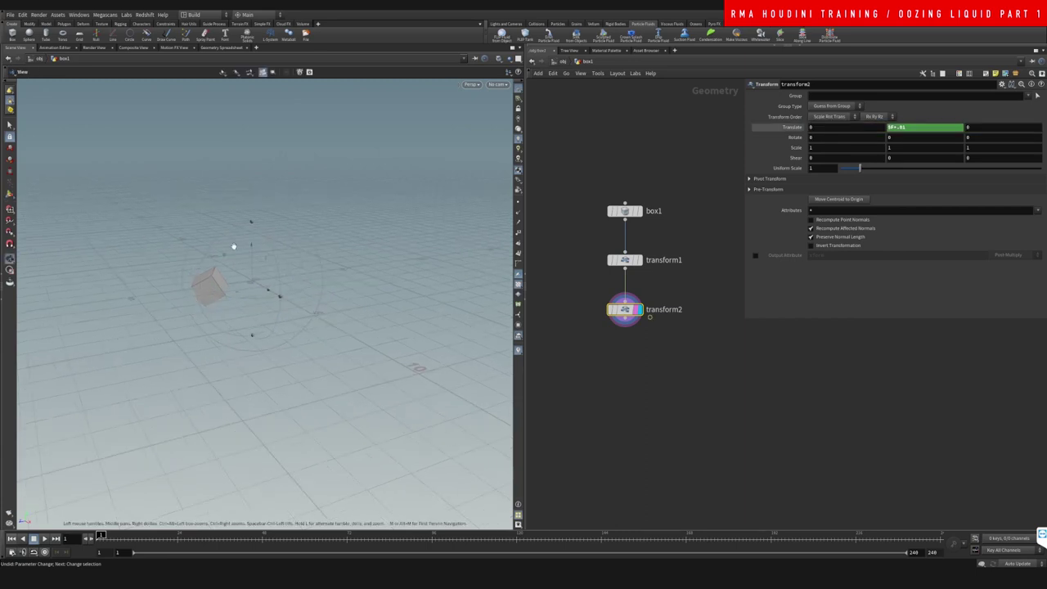
middle_click_drag(255, 210, 242, 280, "alt")
left_click(45, 538)
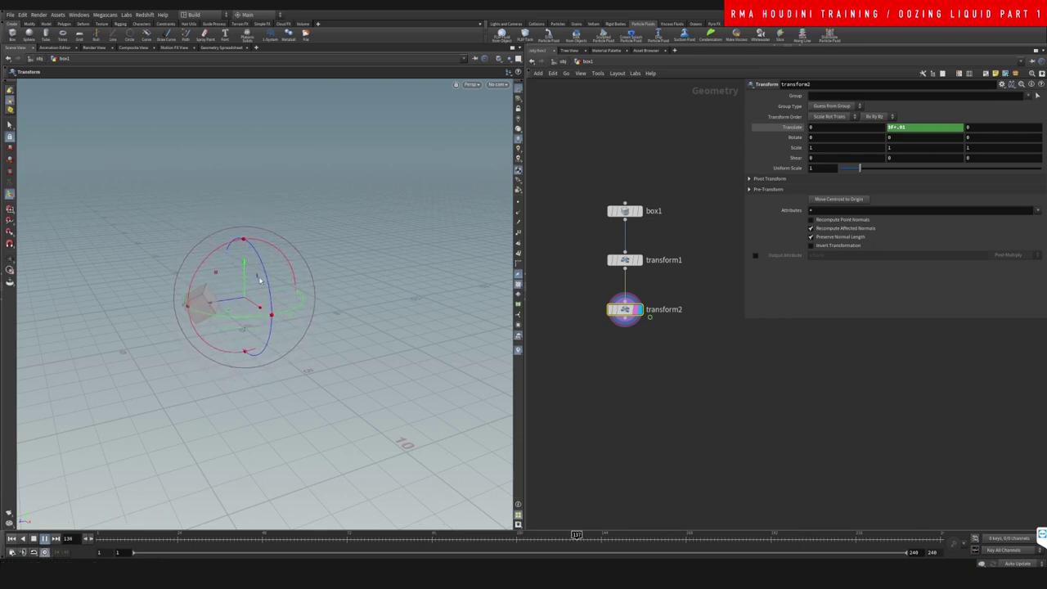
Change transform2's Y translation expression to $F*.05 and scrub the timeline back to the first frame
double_click(901, 127)
type("05")
key("Return")
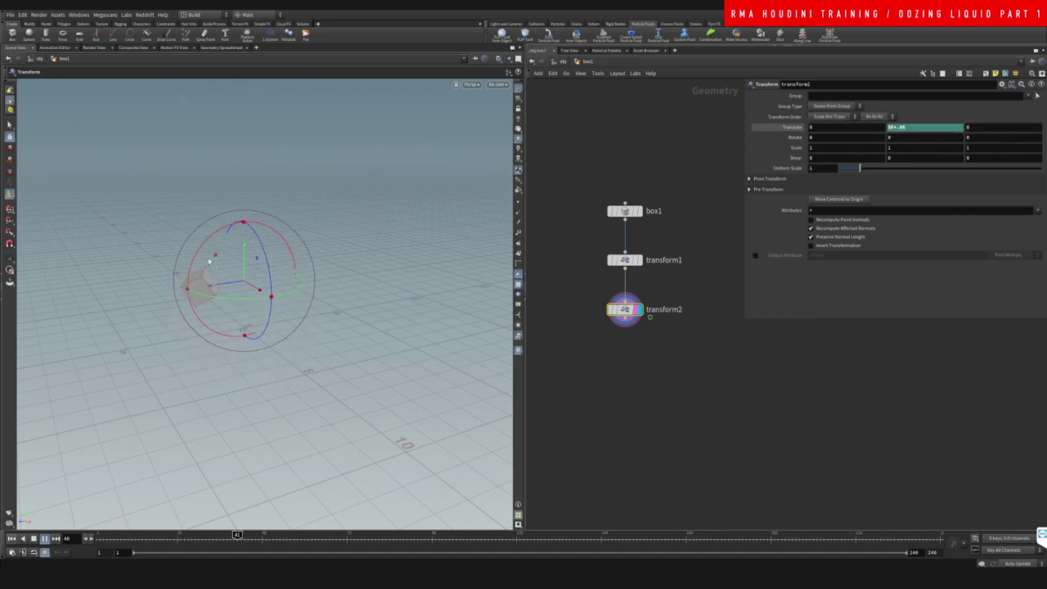
left_click(223, 535)
left_click_drag(231, 544, 44, 519)
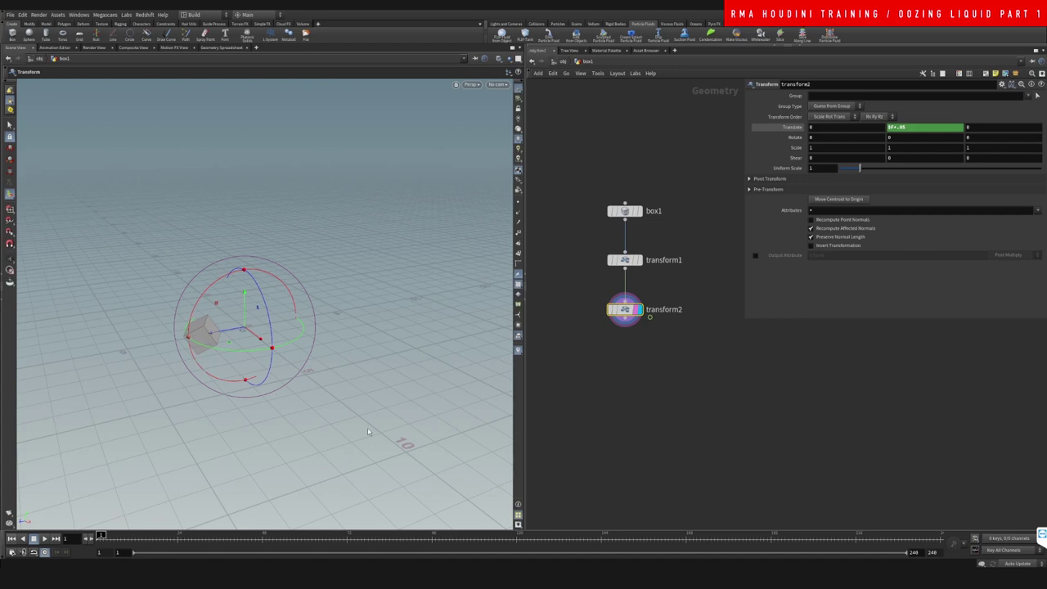
Copy the Y translation expression $F*.05 into transform2's Y rotation and preview the motion
left_click_drag(905, 127, 810, 127)
key("ctrl+c")
double_click(899, 137)
key("ctrl+v")
key("Return")
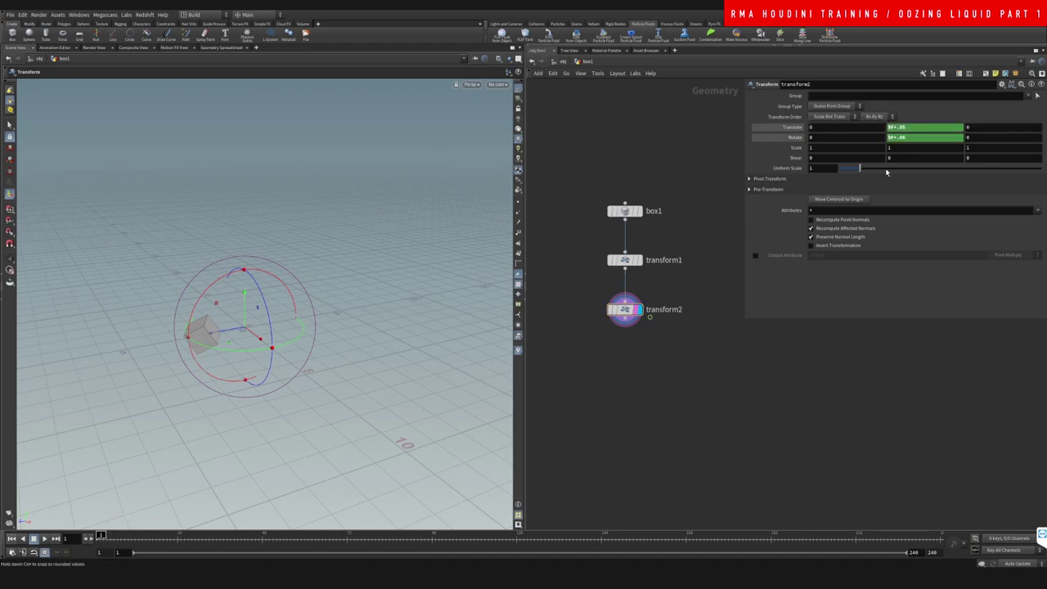
left_click(43, 538)
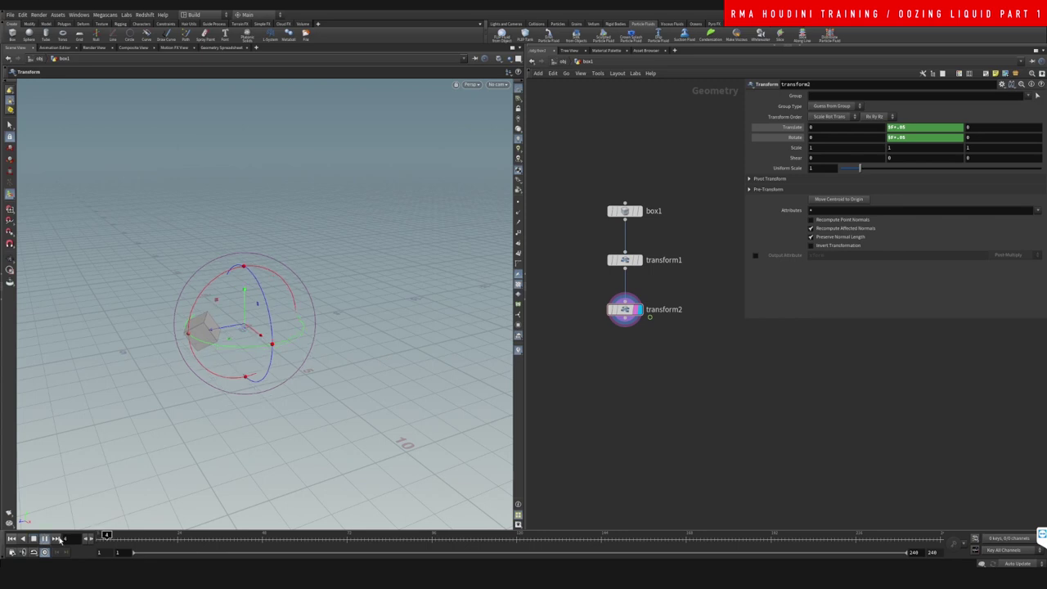
left_click(101, 535)
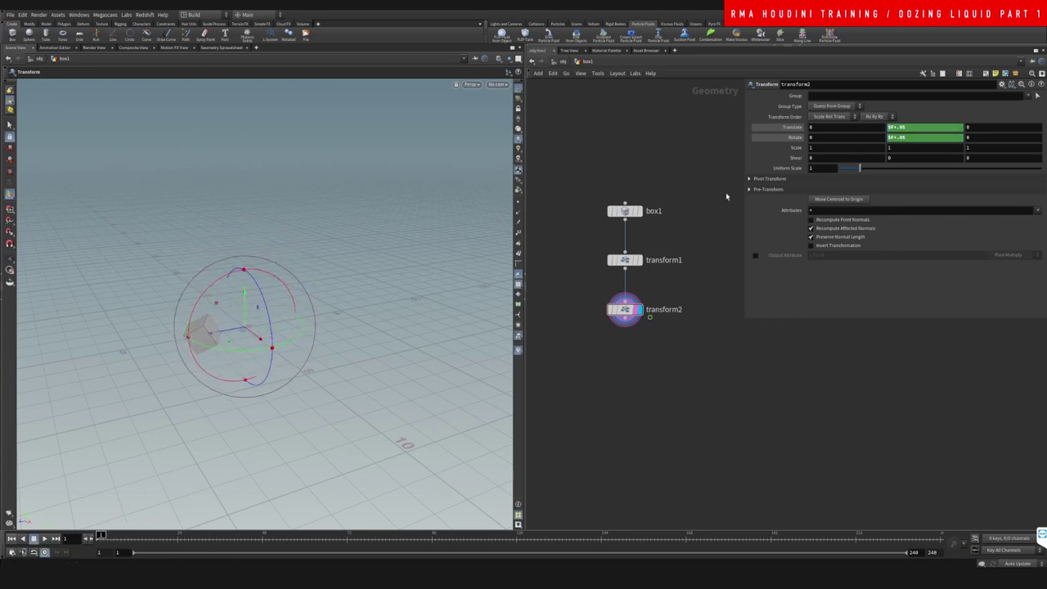
Reduce transform2's Y rotation expression to $F, preview the spin, and return to the first frame
left_click(956, 136)
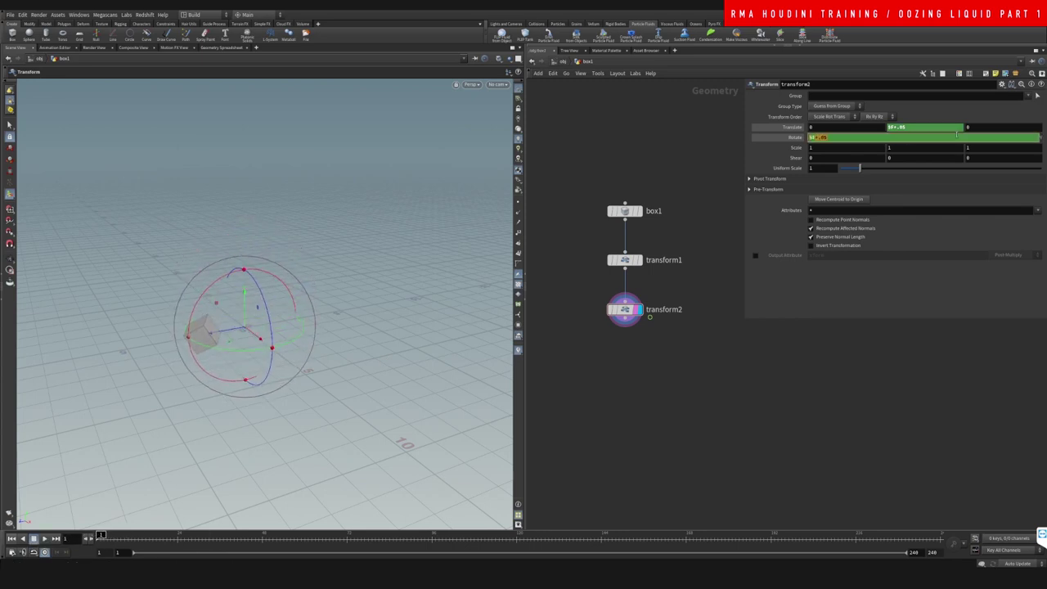
key("BackSpace")
key("Return")
left_click(45, 538)
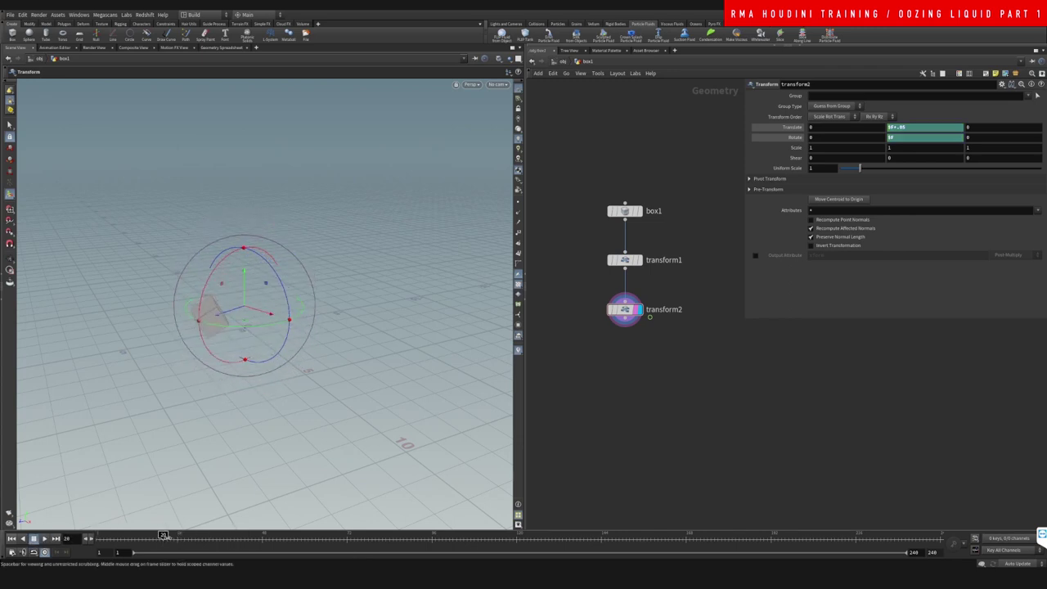
mouse_move(258, 537)
left_mouse_down()
mouse_move(453, 535)
mouse_move(123, 523)
mouse_move(85, 538)
left_mouse_up()
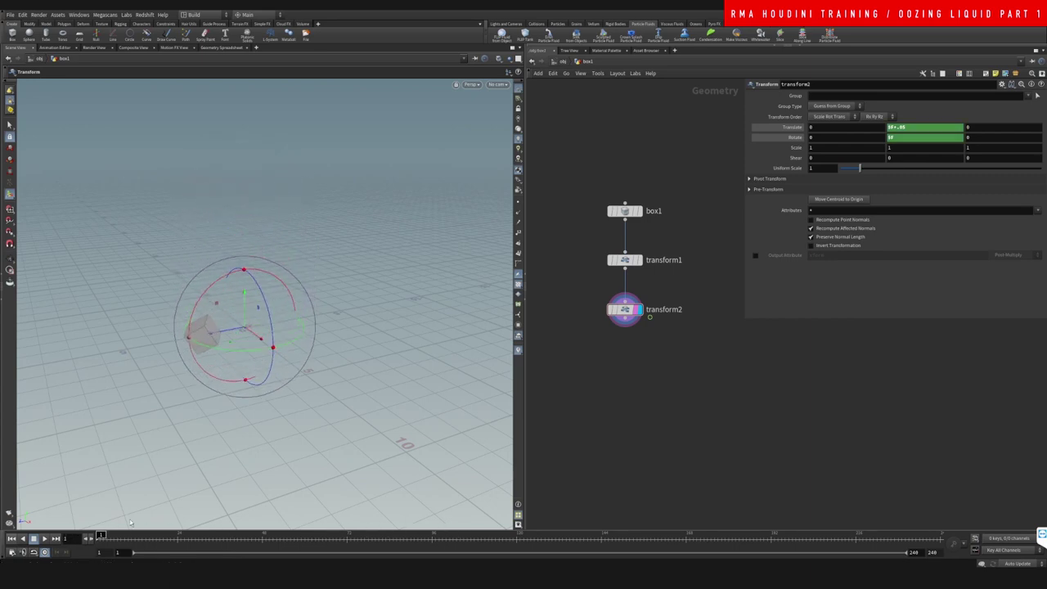
left_click(44, 538)
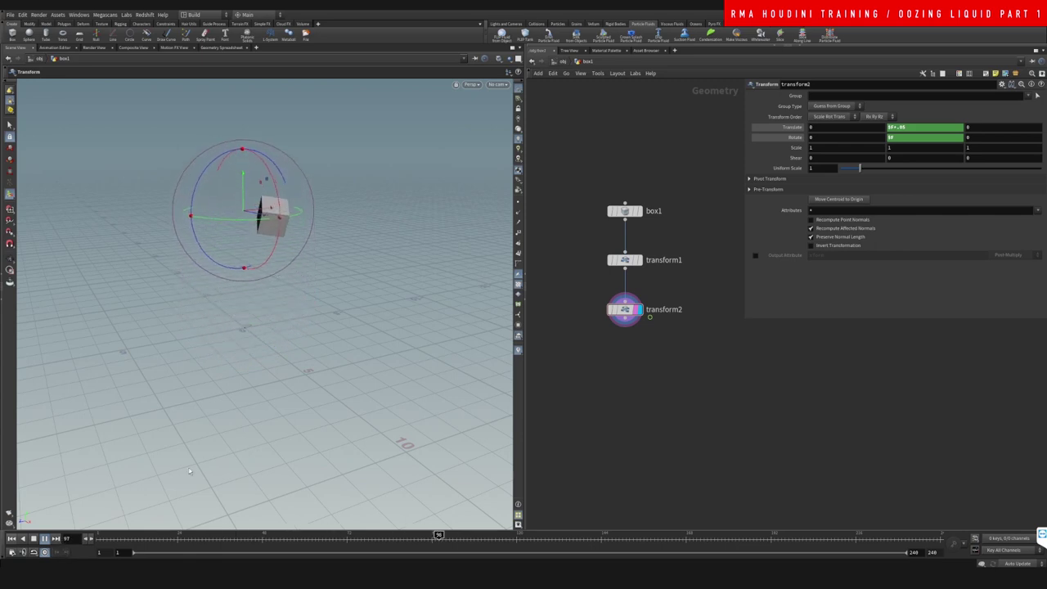
left_click_drag(206, 541, 97, 540)
Render a flipbook of the viewport over the full frame range with the custom resolution turned off
right_click(8, 512)
left_click(33, 516)
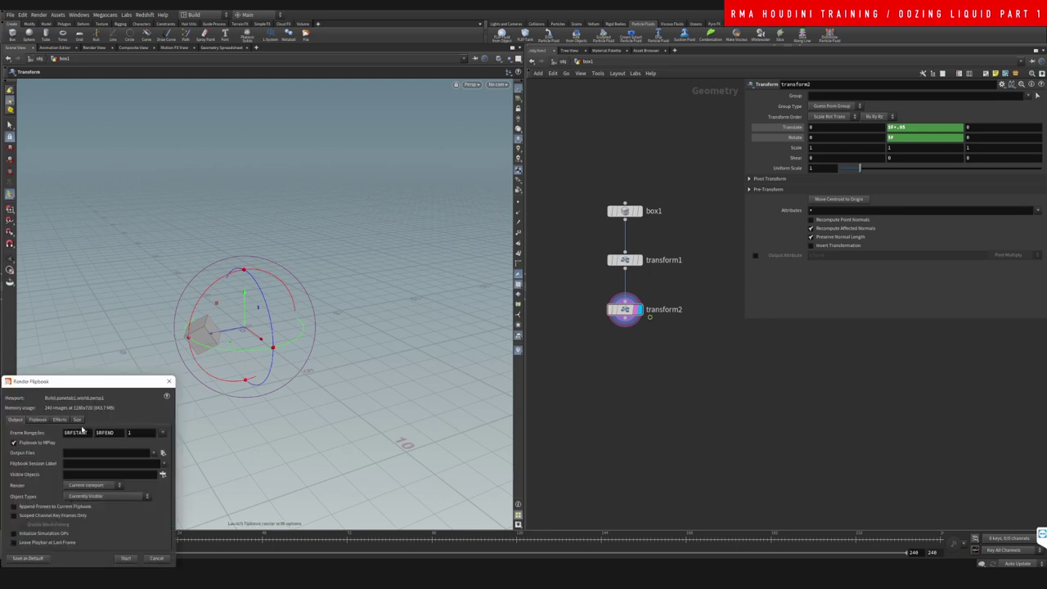
left_click(76, 419)
left_click(32, 445)
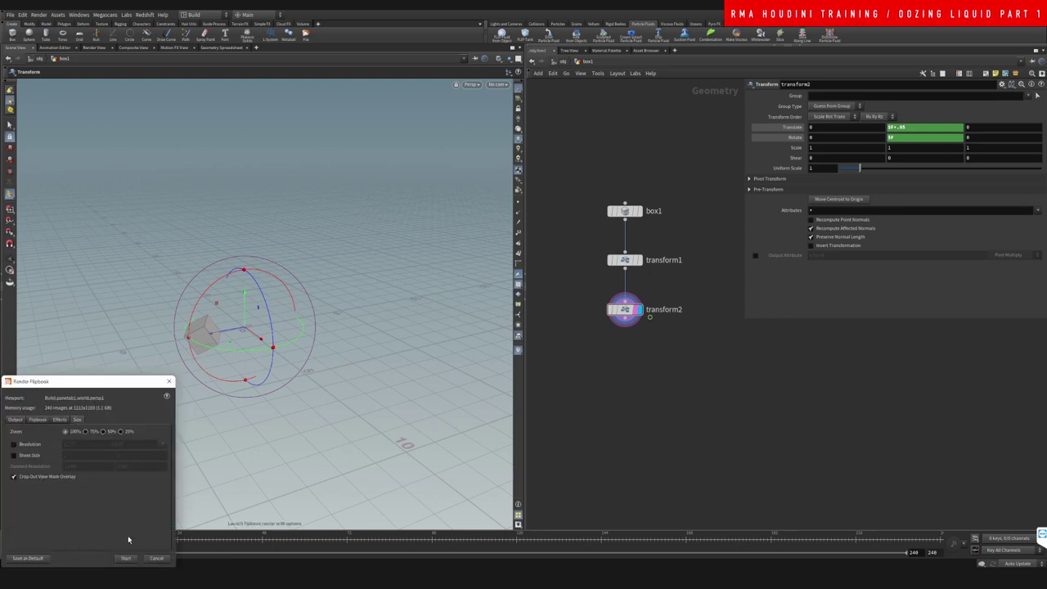
left_click(126, 558)
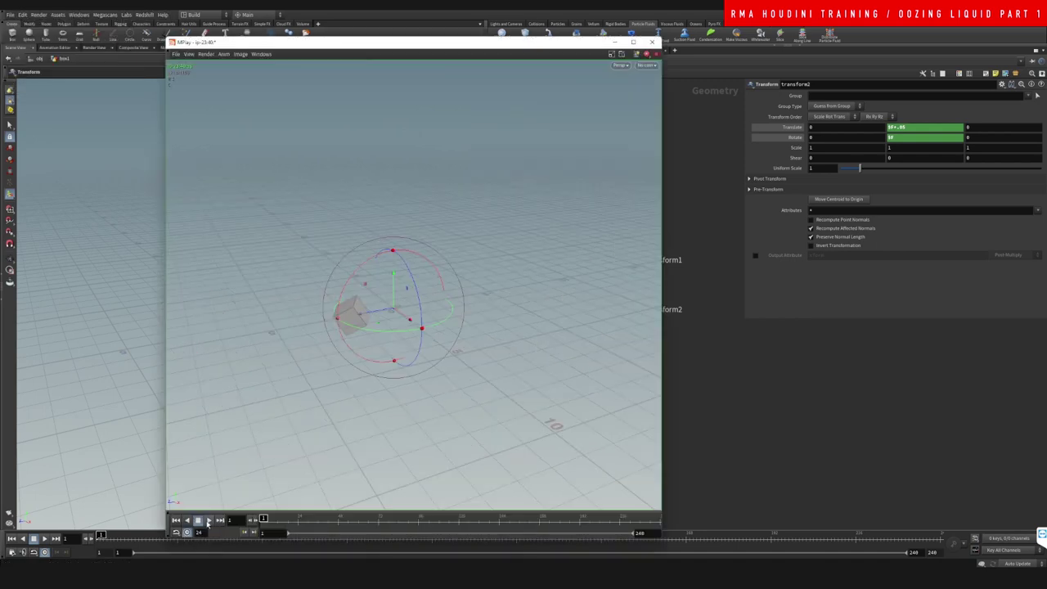
Play and scrub through the flipbook in MPlay, and return to the Houdini scene
left_click(210, 521)
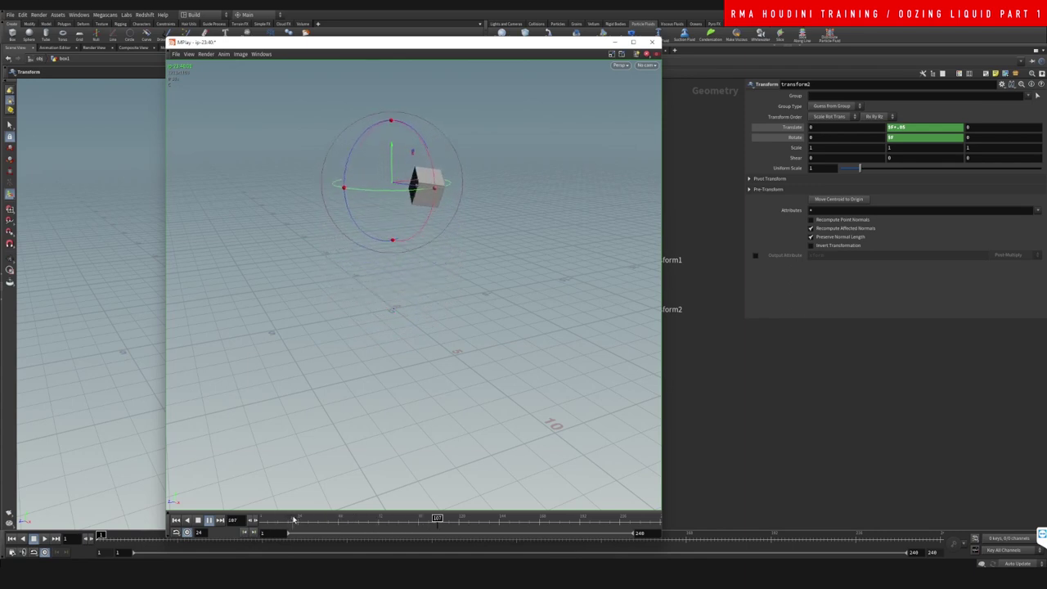
left_click_drag(336, 525, 470, 508)
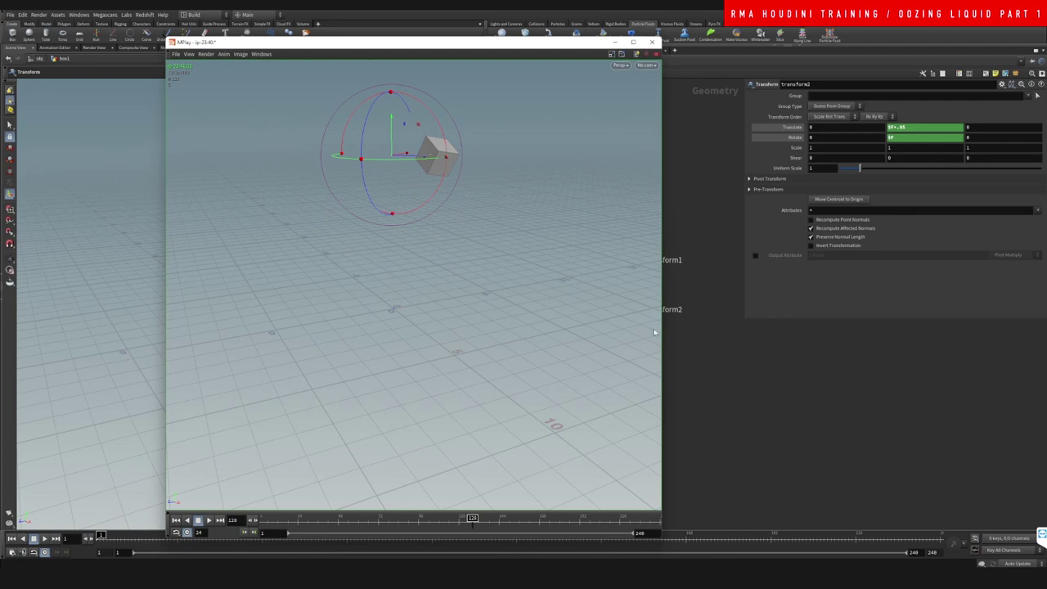
left_click(684, 376)
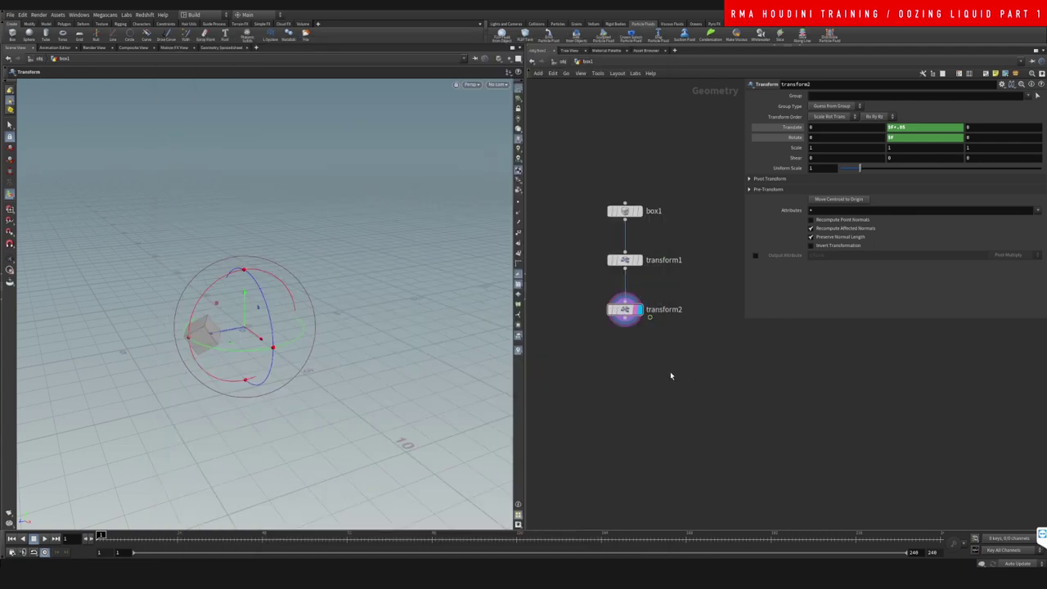
Reduce transform1's Z offset to about 1.4 units and scrub the timeline to check the motion
left_click(627, 263)
left_click_drag(175, 342, 186, 342)
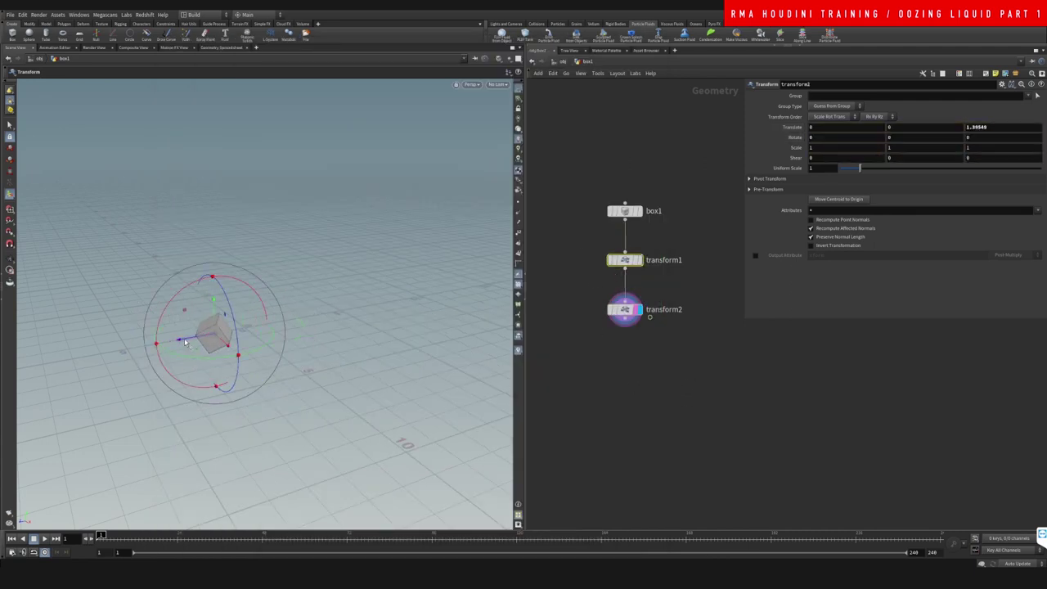
left_click_drag(139, 535, 101, 536)
Set transform2's Y rotation expression to $F*3 and check it at the start of the timeline
left_click(630, 309)
left_click(899, 137)
type("*1")
key("Return")
mouse_move(100, 536)
left_mouse_down()
mouse_move(296, 536)
mouse_move(417, 513)
mouse_move(100, 535)
left_mouse_up()
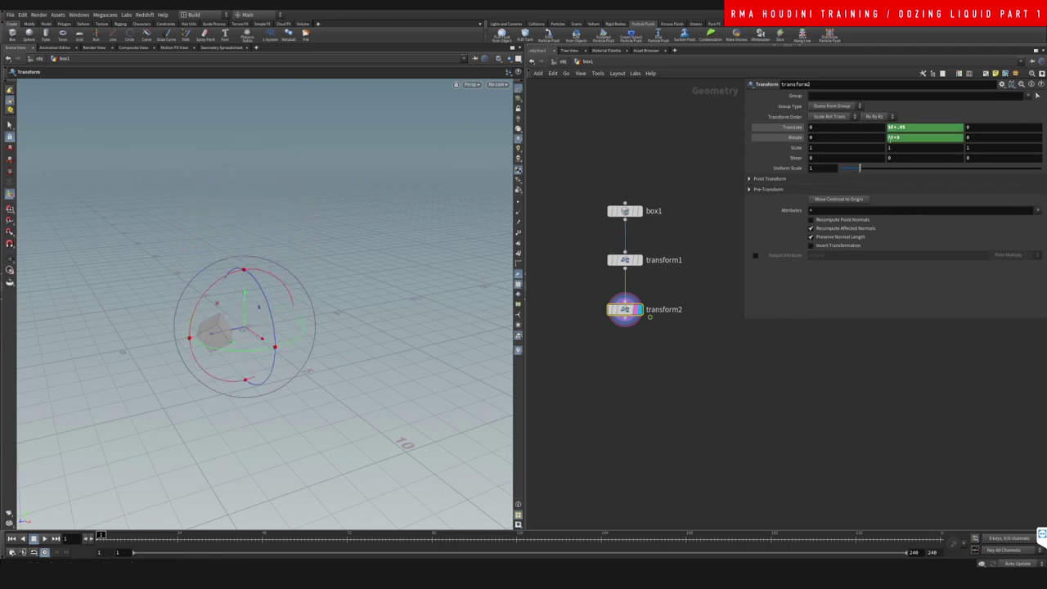
Change transform2's Y rotation expression to $F*5 and play the animation from the first frame
left_click(918, 139)
key("Return")
left_click_drag(106, 536, 82, 536)
left_click(44, 538)
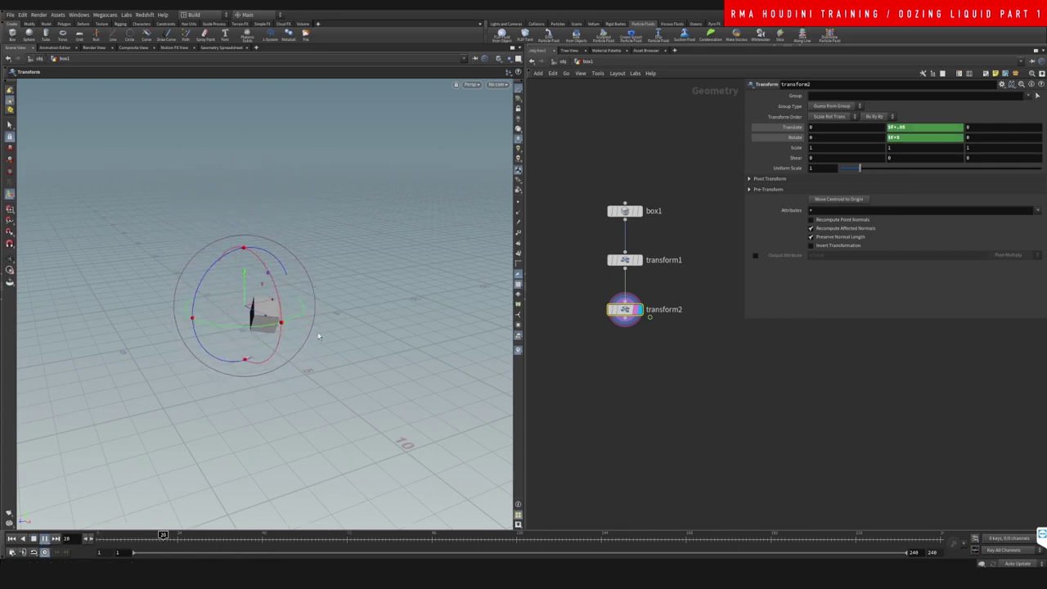
Stop playback and scrub the timeline to check the spiralling box, ending at frame 1
left_click(181, 535)
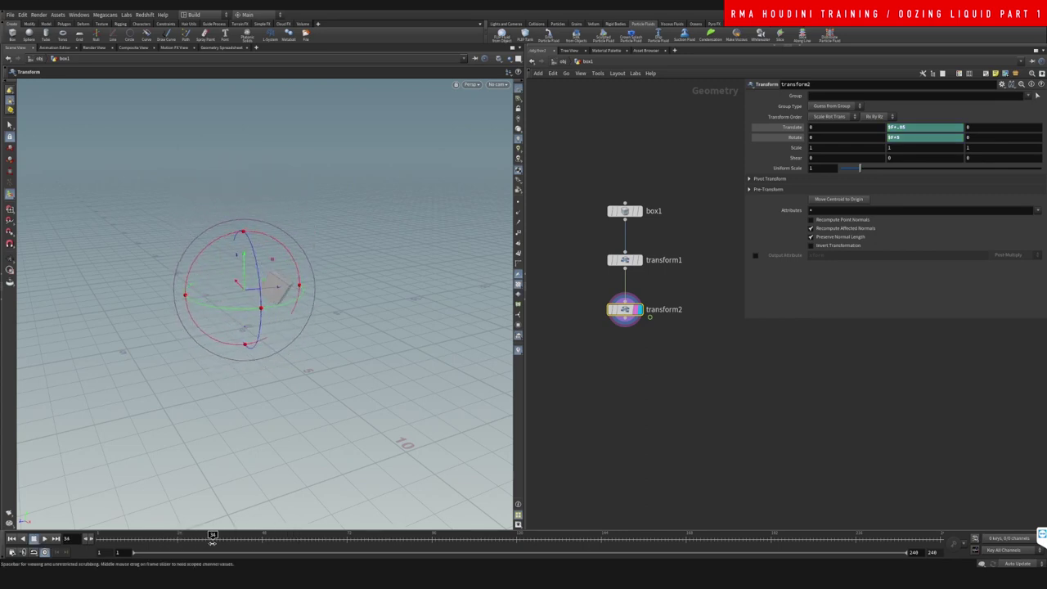
left_click_drag(170, 536, 99, 536)
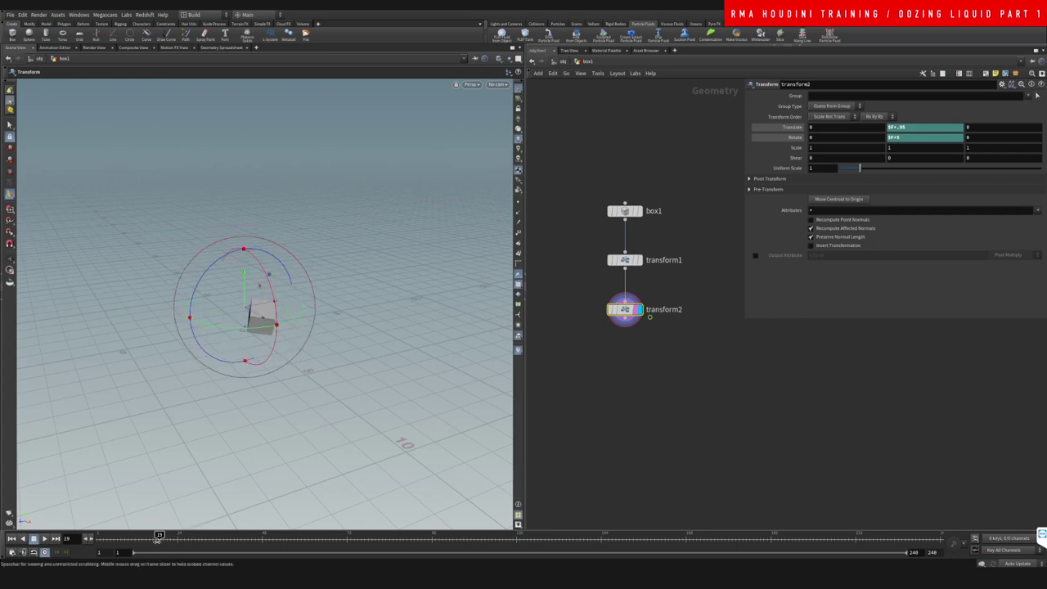
left_click_drag(326, 534, 93, 535)
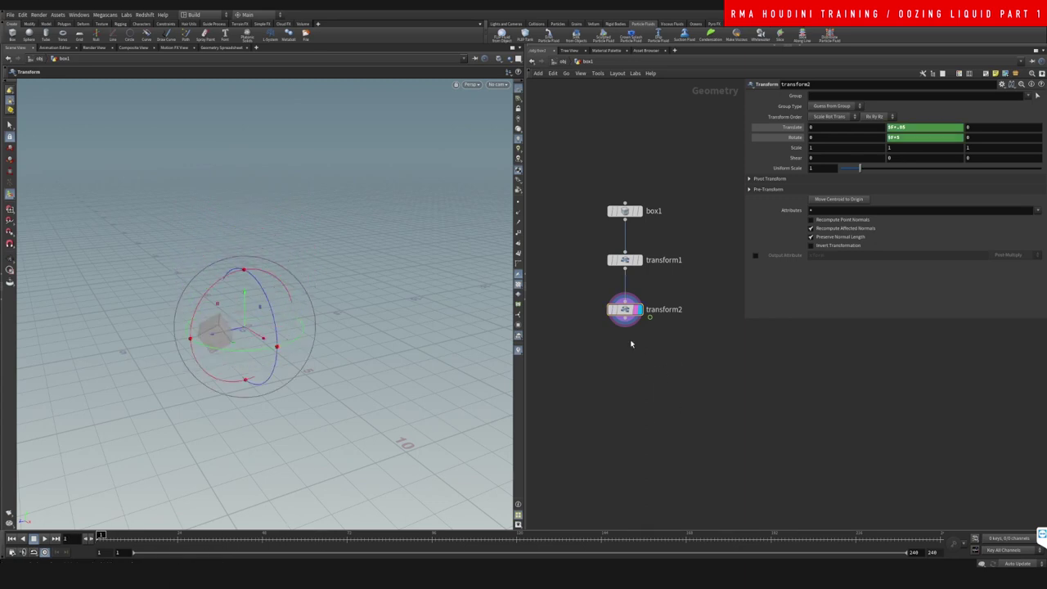
Go up to the object level and emit particle fluid from box1 without choosing an existing fluid object
middle_click_drag(642, 367, 632, 351)
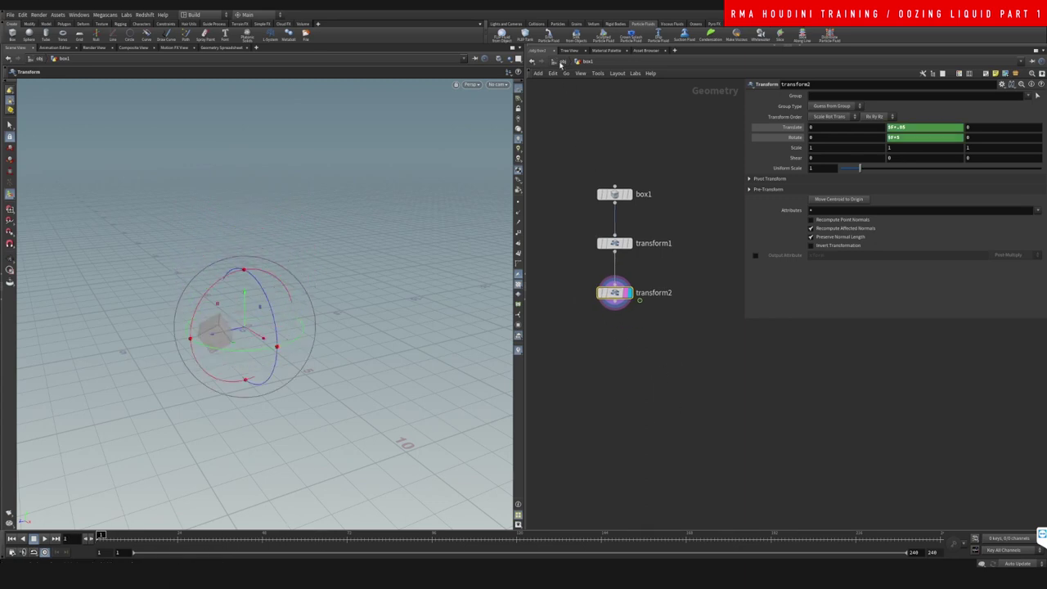
key("u")
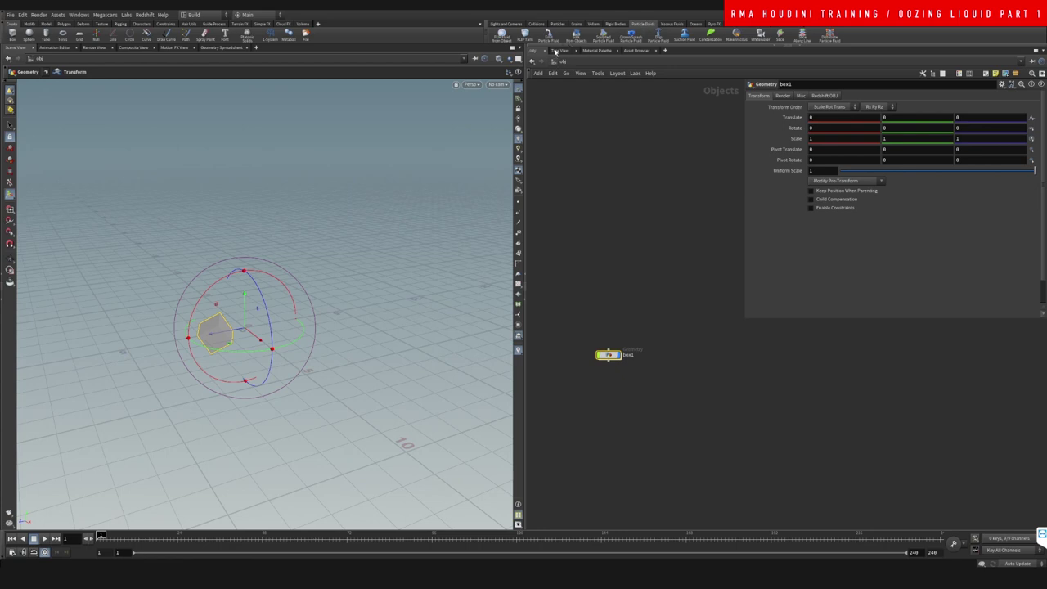
left_click(549, 38)
left_click_drag(575, 299, 635, 411)
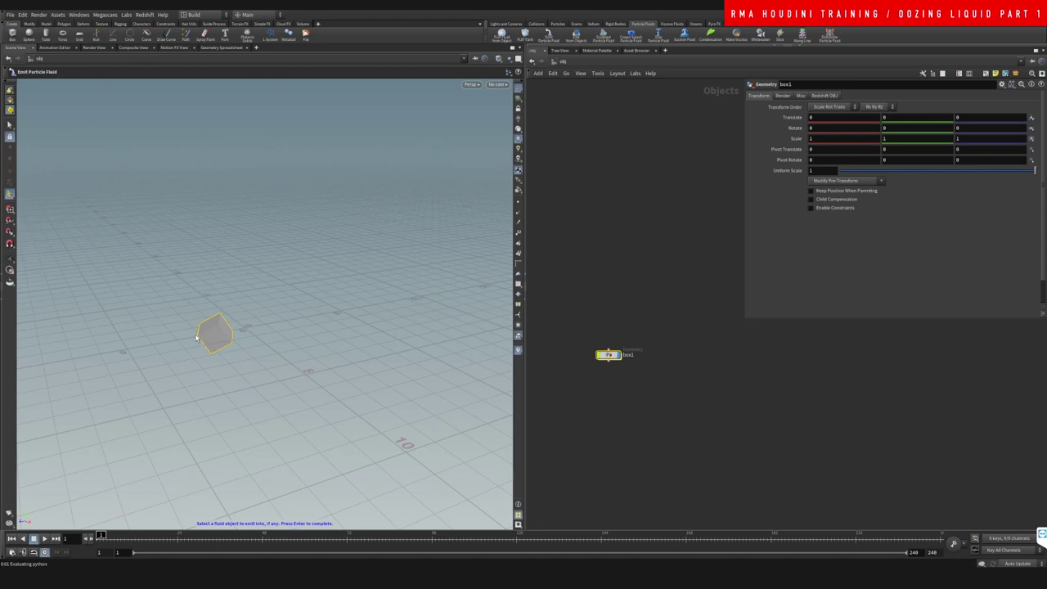
key("Return")
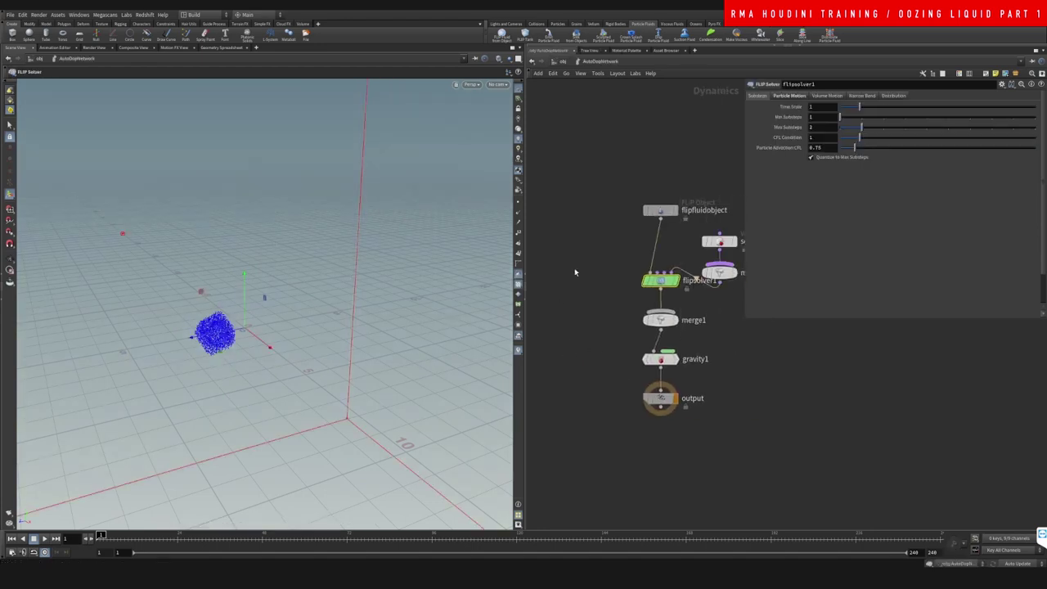
Spread out the AutoDopNetwork nodes so flipfluidobject and the source branch sit on opposite sides above flipsolver1
middle_click_drag(653, 144, 579, 187)
scroll(650, 175, "down", 3)
left_click_drag(650, 193, 673, 286)
left_click_drag(609, 225, 563, 229)
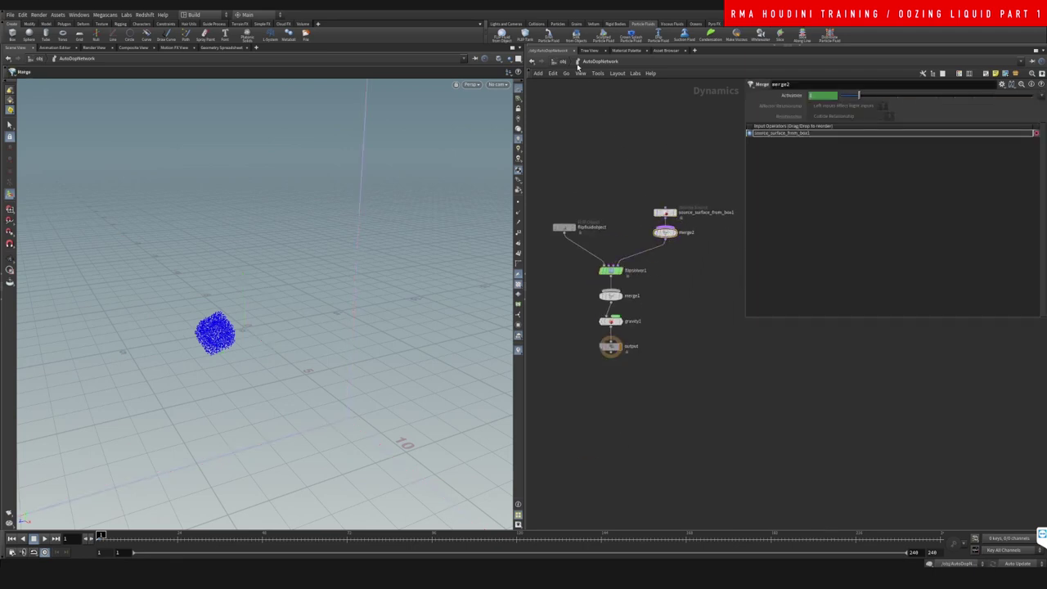
At the object level, line up the fluid objects beneath box1 and delete particle_fluidinterior
key("u")
key("h")
left_click_drag(600, 295, 559, 295)
middle_click_drag(644, 301, 654, 294)
left_click_drag(648, 306, 567, 305)
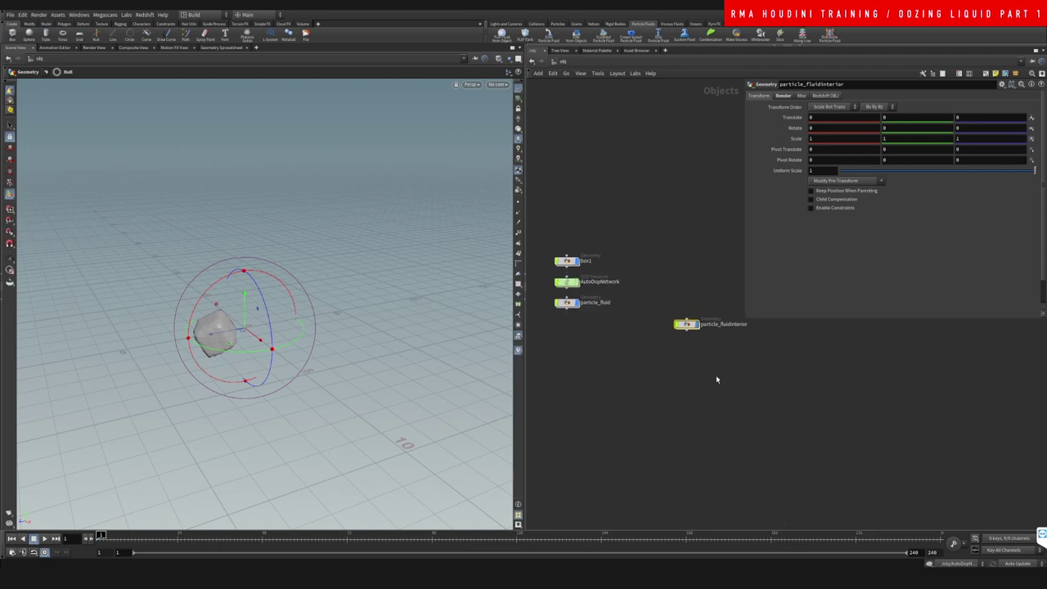
key("Delete")
scroll(576, 225, "up", 2)
left_click_drag(577, 275, 577, 257)
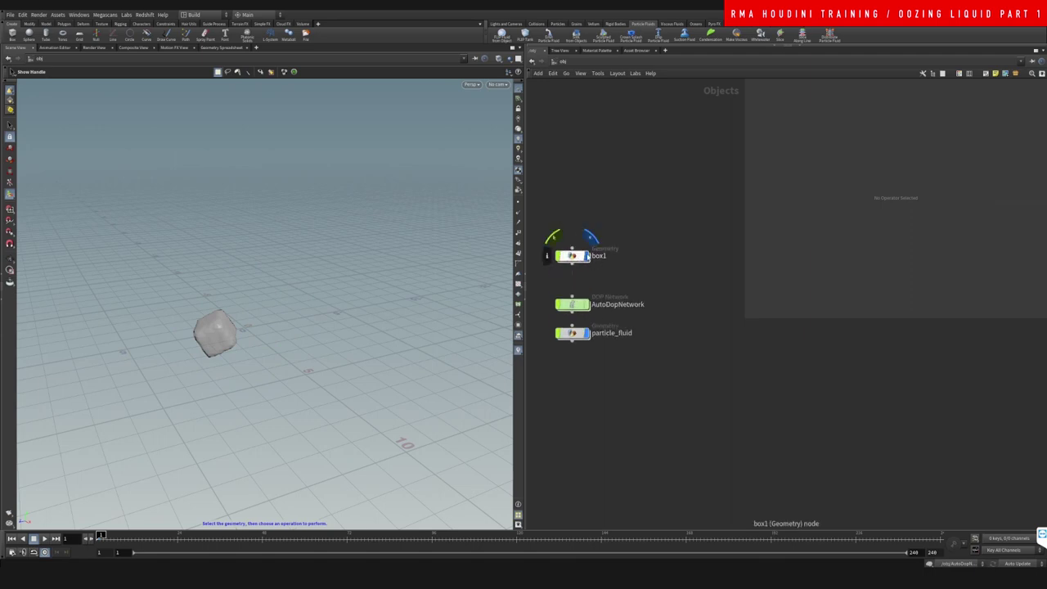
Open the particle_fluid network and move import_particle well above fluidcompress1, checking its DOP import settings
double_click(582, 332)
middle_click_drag(740, 168, 572, 282)
left_click_drag(604, 359, 608, 164)
left_click(605, 161)
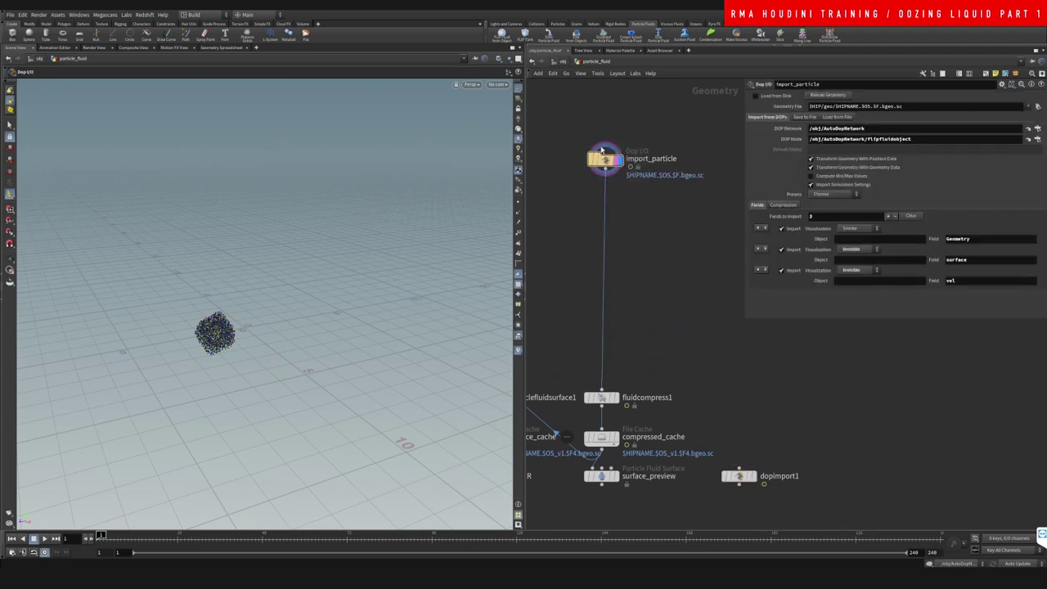
left_click_drag(605, 161, 601, 139)
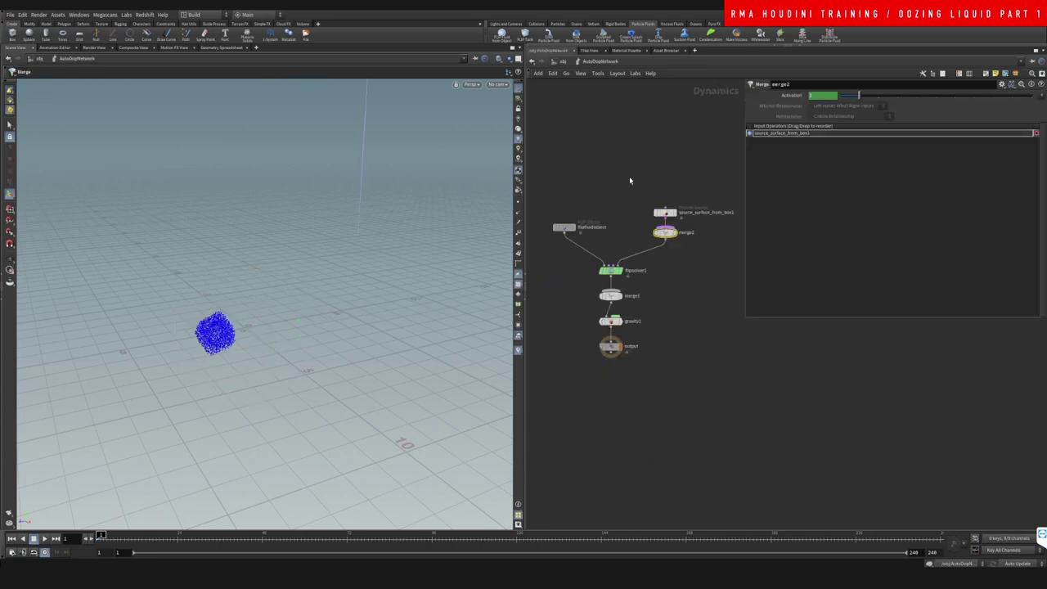
Return to AutoDopNetwork, frame the simulation bounds and open flipsolver1's Volume Motion settings
middle_click_drag(613, 182, 620, 188)
key("space")
right_click_drag(224, 341, 169, 423)
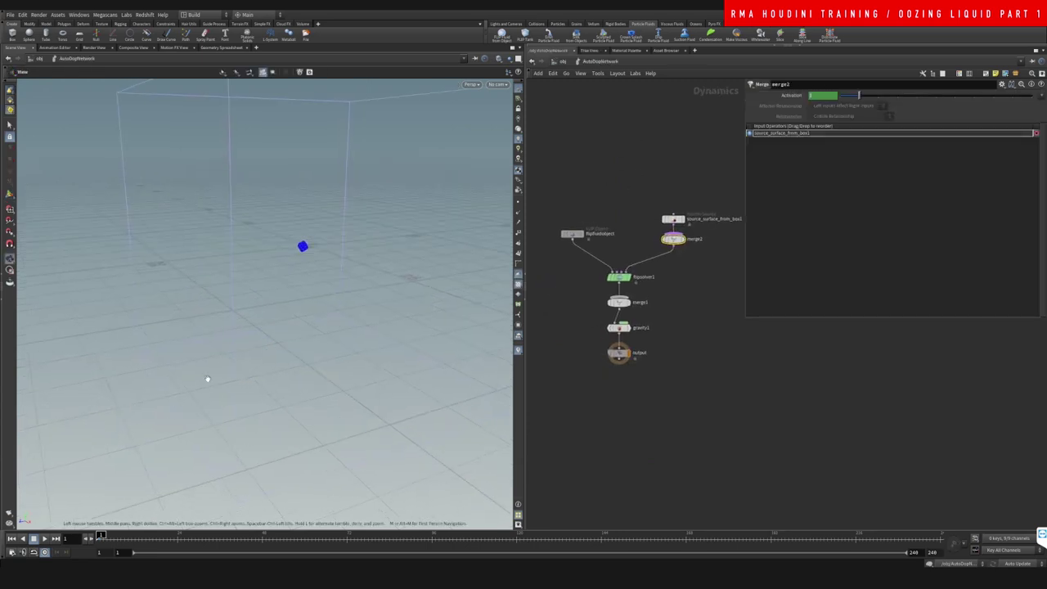
middle_click_drag(344, 229, 307, 284)
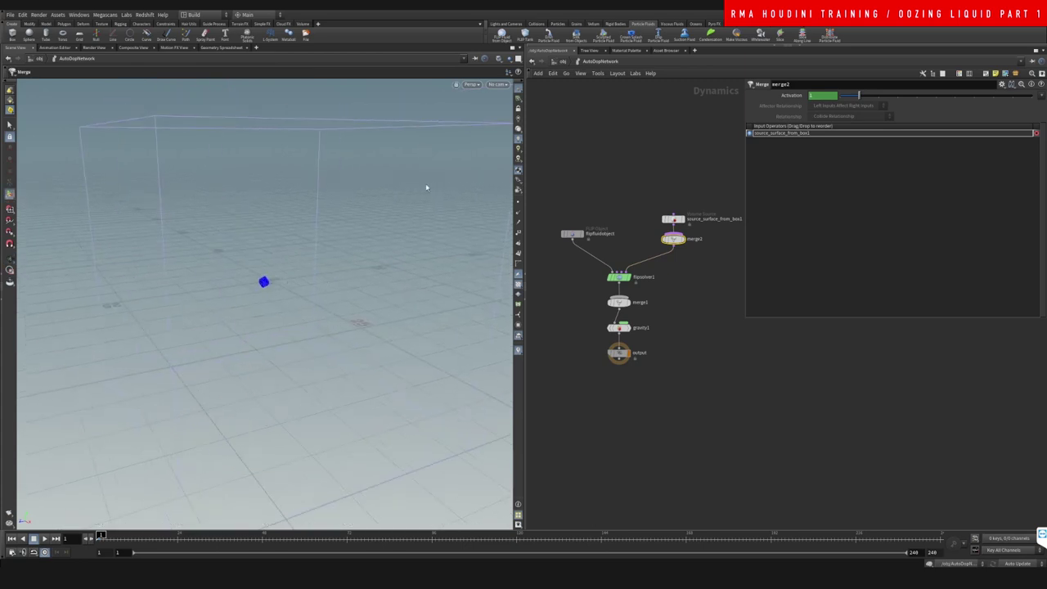
left_click(573, 235)
left_click(619, 278)
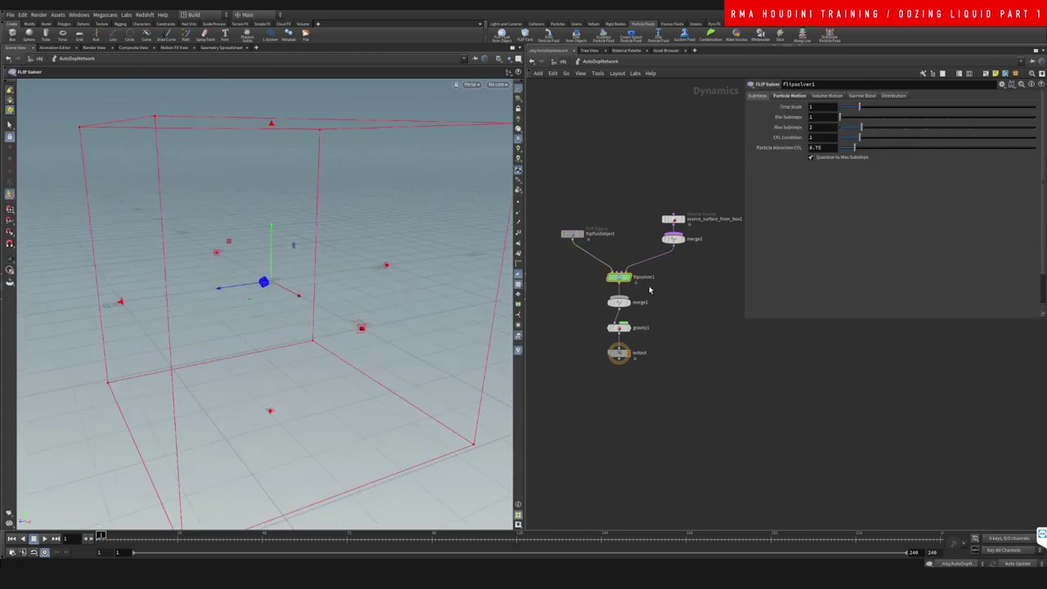
left_click(788, 96)
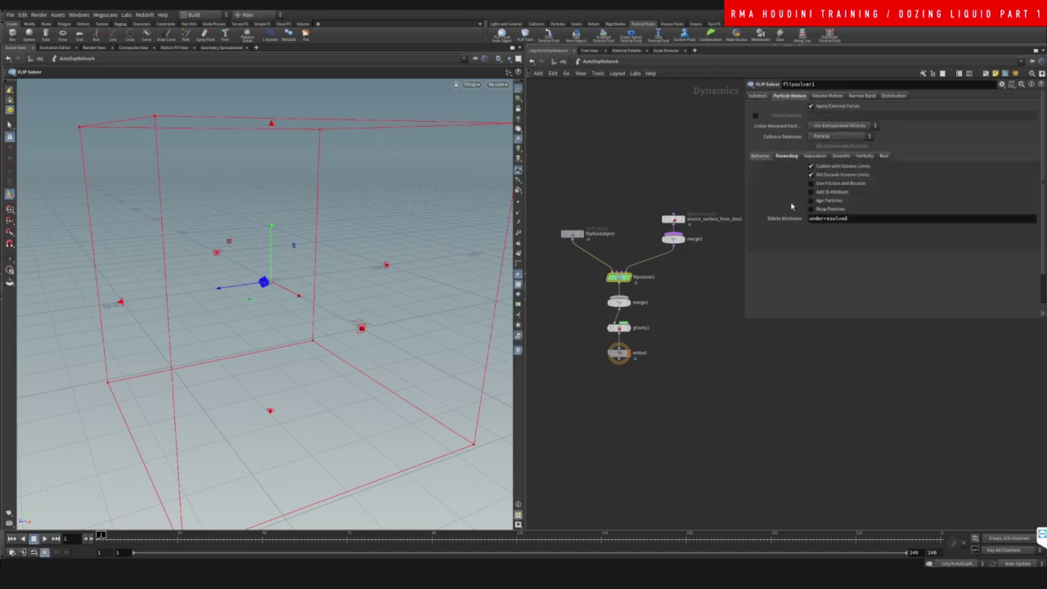
left_click(824, 96)
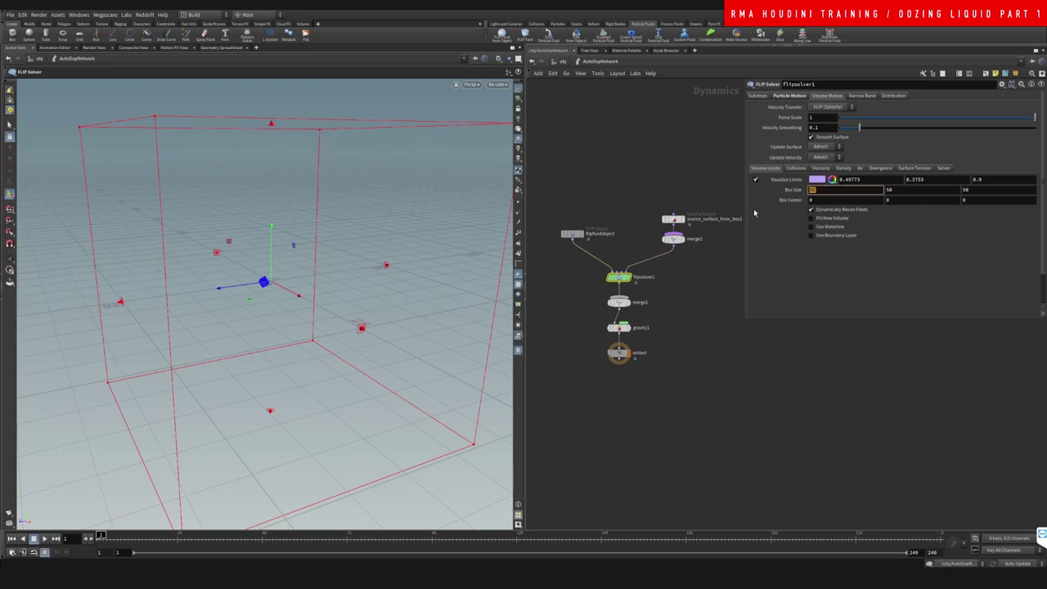
Set flipsolver1's volume limit box size to 1 on all three axes
type("1")
key("Tab")
type("1")
key("Tab")
type("1")
key("Tab")
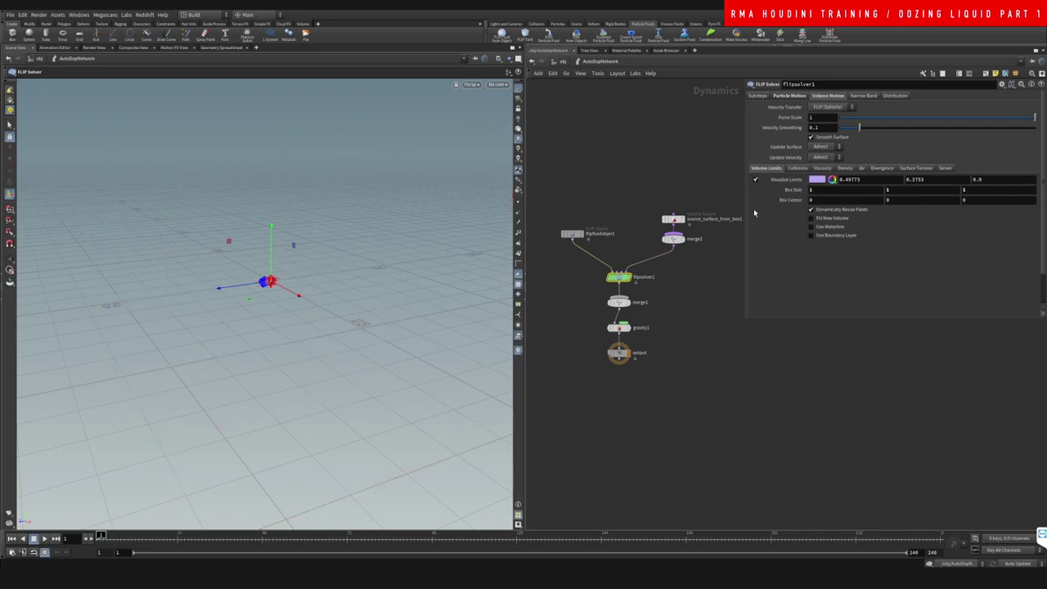
Set flipsolver1's volume limit box size to 10 on all three axes
left_click(833, 189)
type("10")
key("Tab")
type("10")
key("Tab")
type("10")
key("Tab")
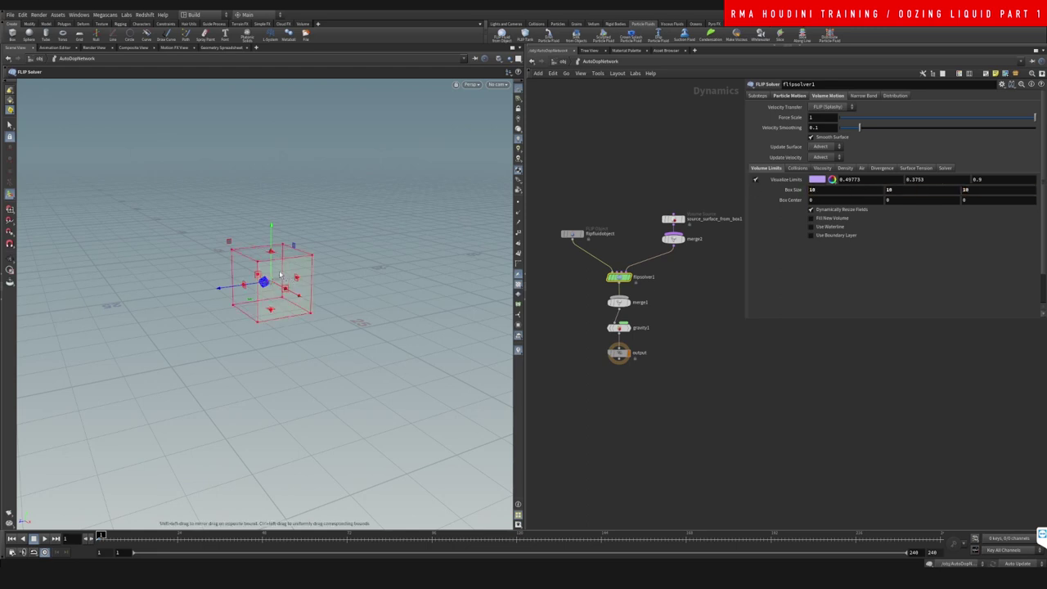
Stretch the volume limit box upward to a height of about 25.4, keeping its base in place
left_click_drag(272, 251, 273, 154)
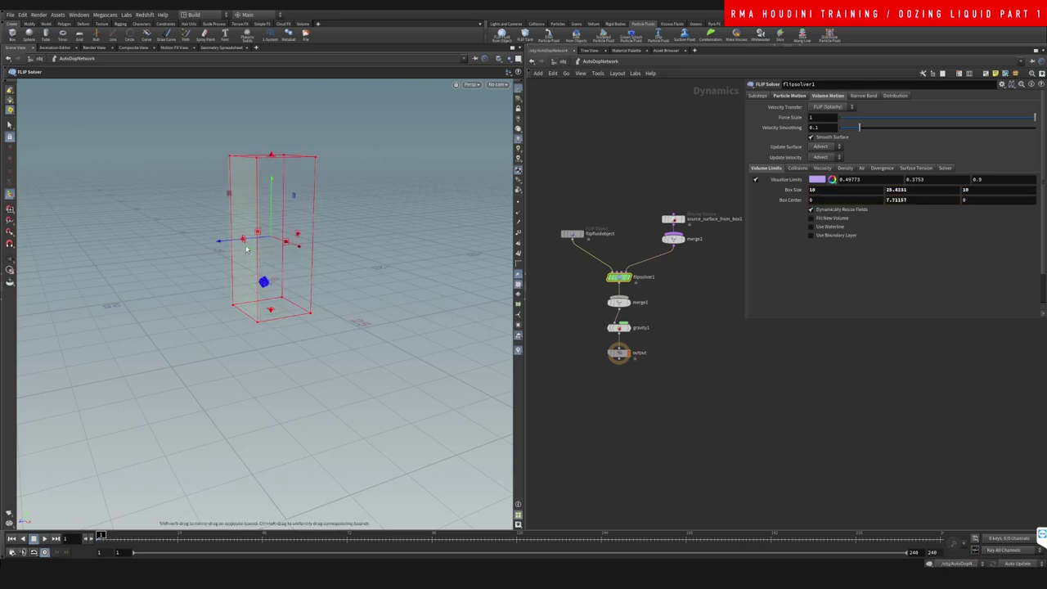
left_click_drag(251, 267, 333, 279, "alt")
key("Return")
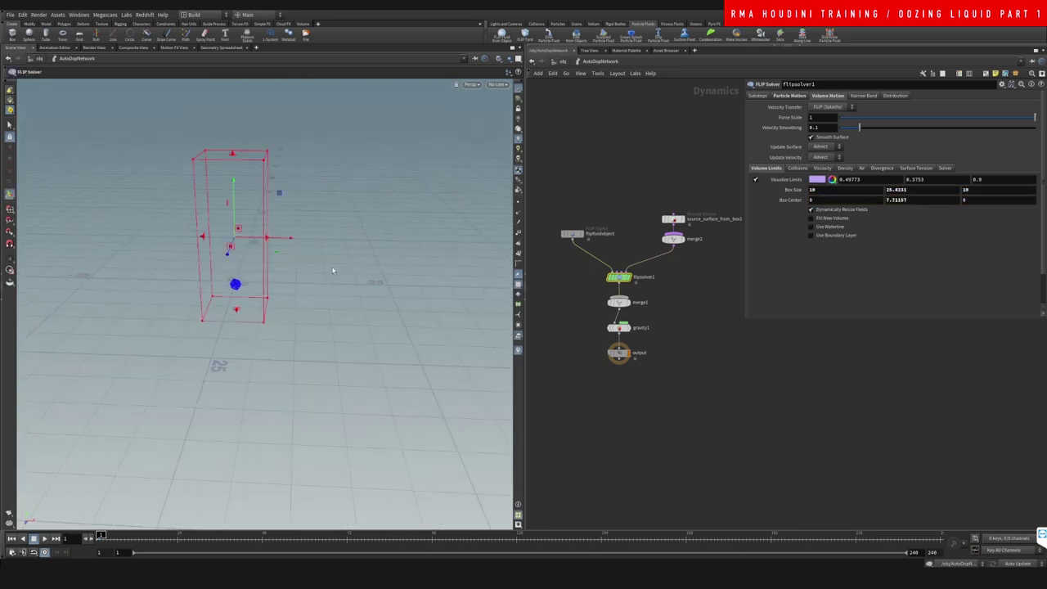
right_click_drag(245, 220, 416, 210, "alt")
left_click_drag(243, 355, 234, 336)
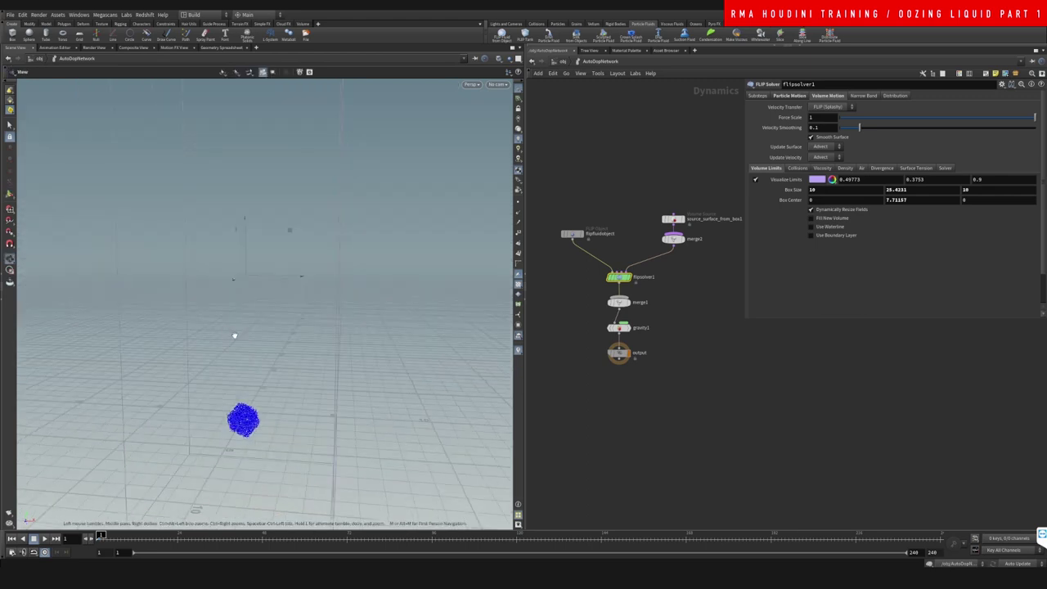
right_click_drag(237, 319, 214, 381, "alt")
middle_click_drag(248, 363, 240, 328, "alt")
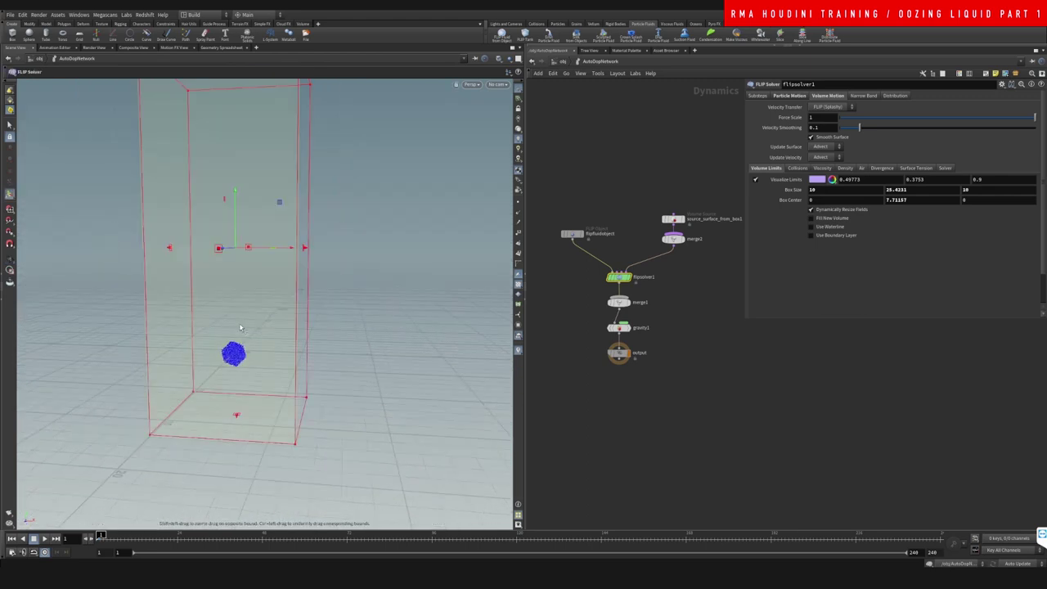
Make room above the output node and place a Ground Plane node beside flipsolver1
left_click_drag(619, 353, 619, 407)
key("Tab")
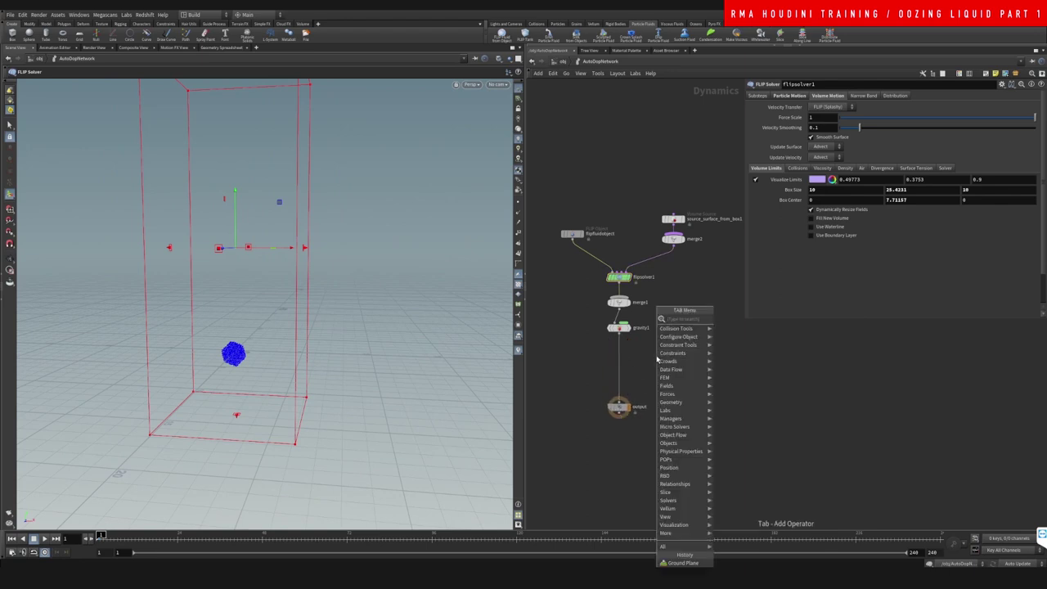
key("Escape")
key("Tab")
type("gro")
key("Return")
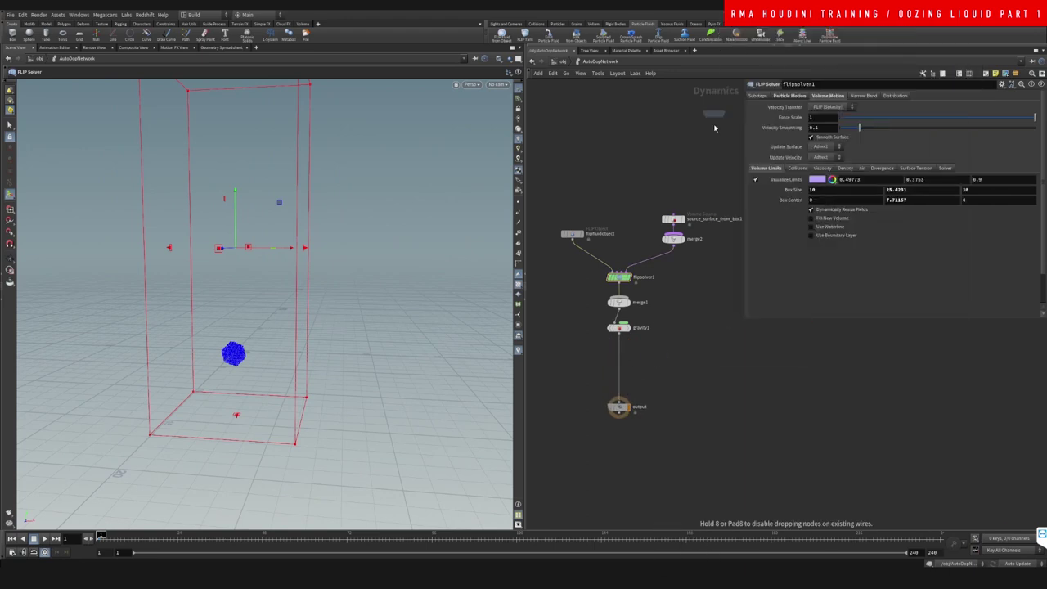
left_click(552, 287)
Connect groundplane1 to merge1 as the input ahead of flipsolver1, and lower the plane to about -1.5 in Y
left_click(619, 302)
left_click_drag(618, 302, 615, 350)
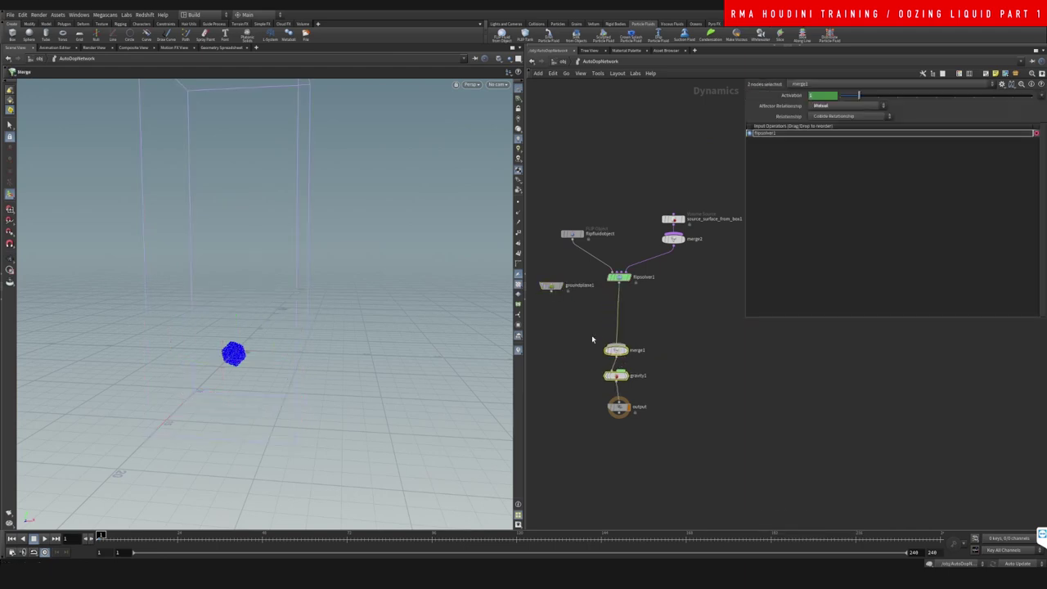
left_click_drag(553, 292, 617, 347)
left_click_drag(753, 141, 753, 131)
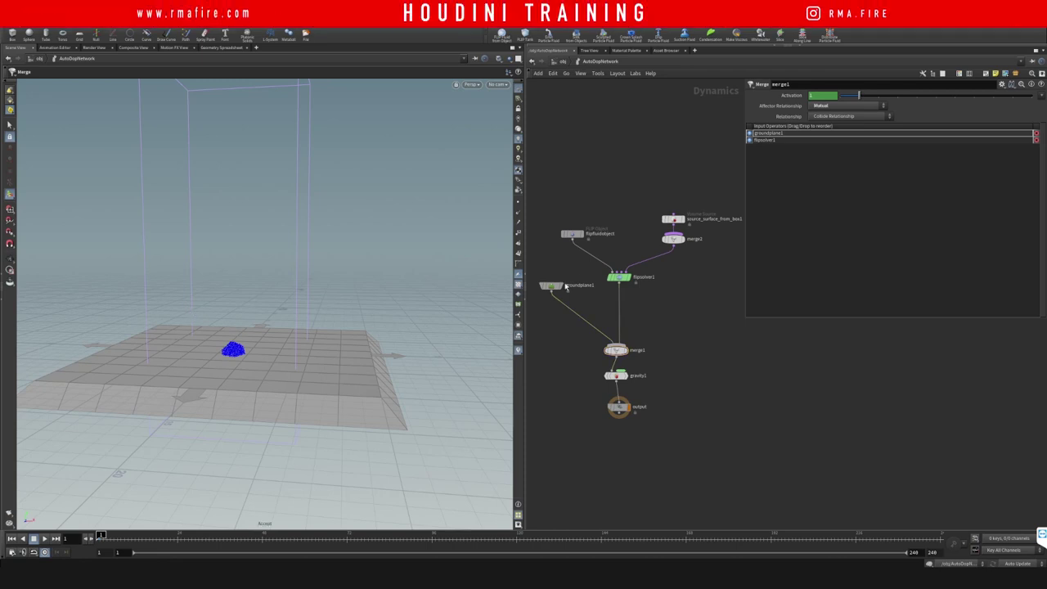
left_click(545, 285)
left_click_drag(234, 323, 237, 348)
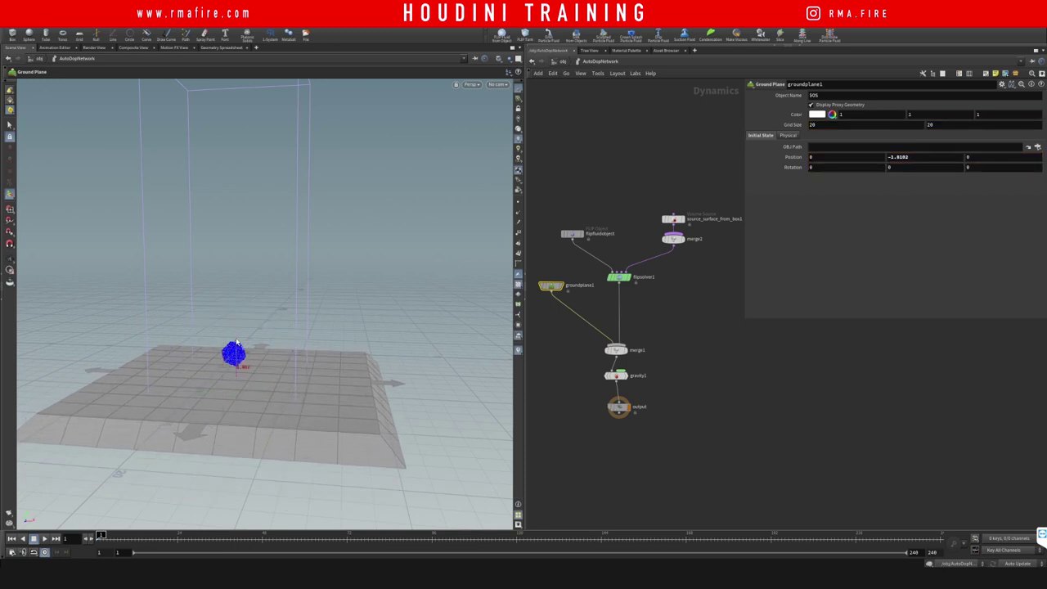
Move flipfluidobject slightly higher in the network, play the fluid simulation and return to frame 1
left_click(573, 234)
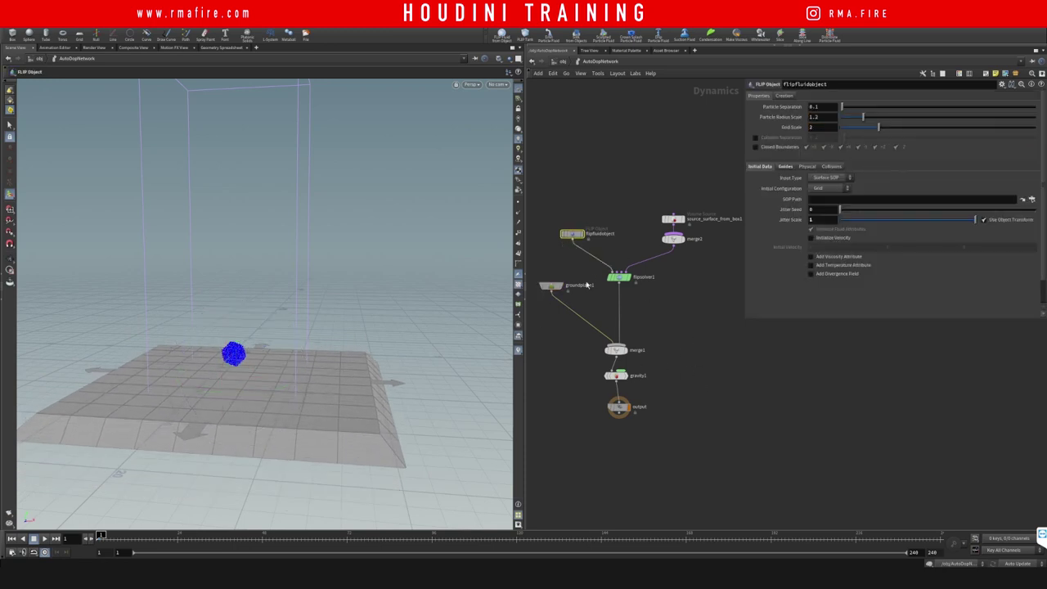
left_click_drag(572, 234, 586, 213)
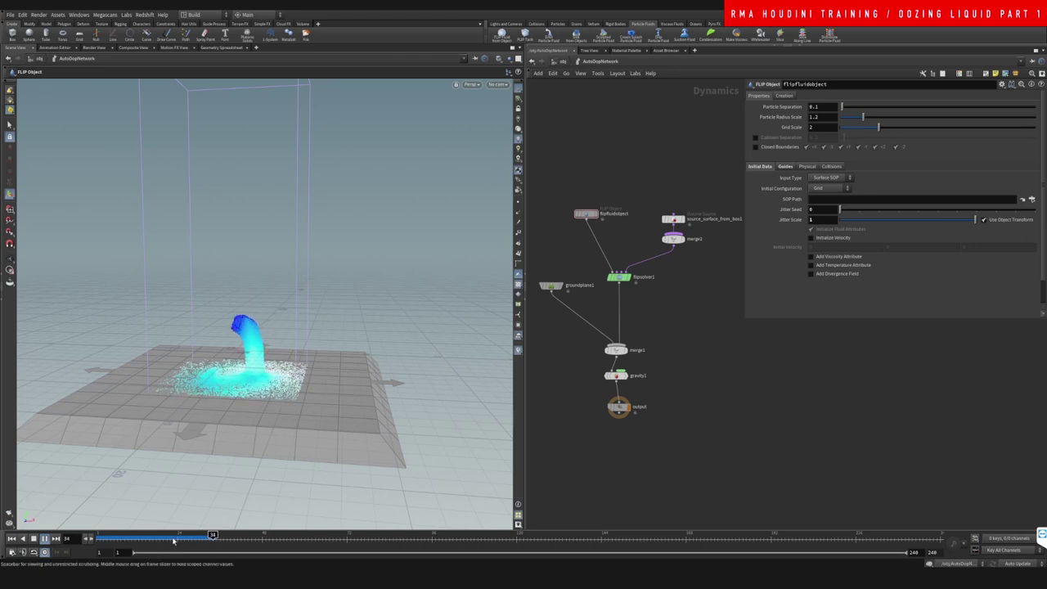
left_click(144, 534)
left_click_drag(141, 532, 94, 532)
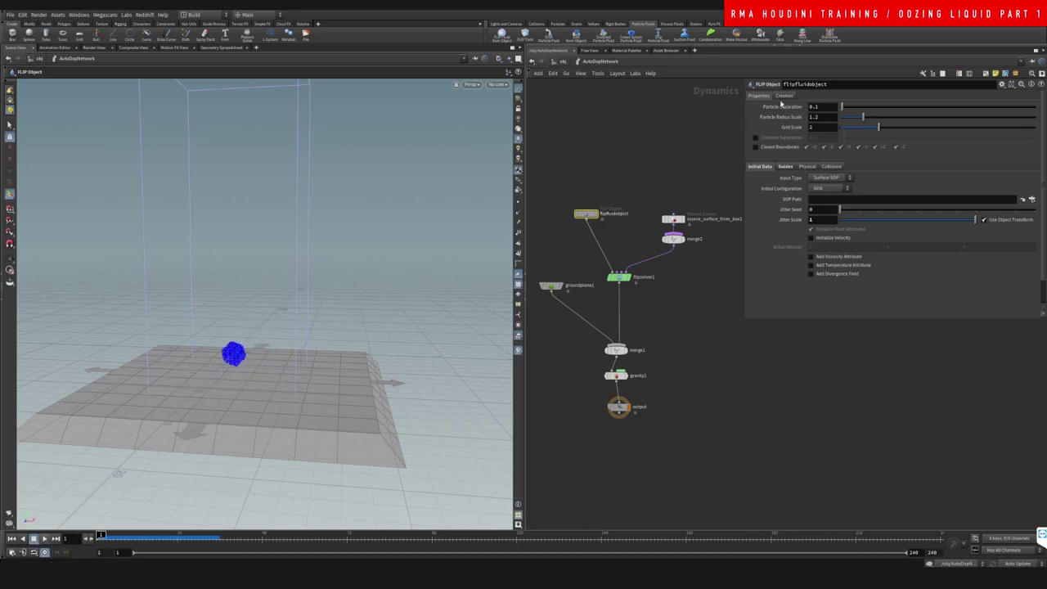
Enable viscosity on flipsolver1, and set flipfluidobject's physical density to 100 and viscosity to 500
left_click(621, 277)
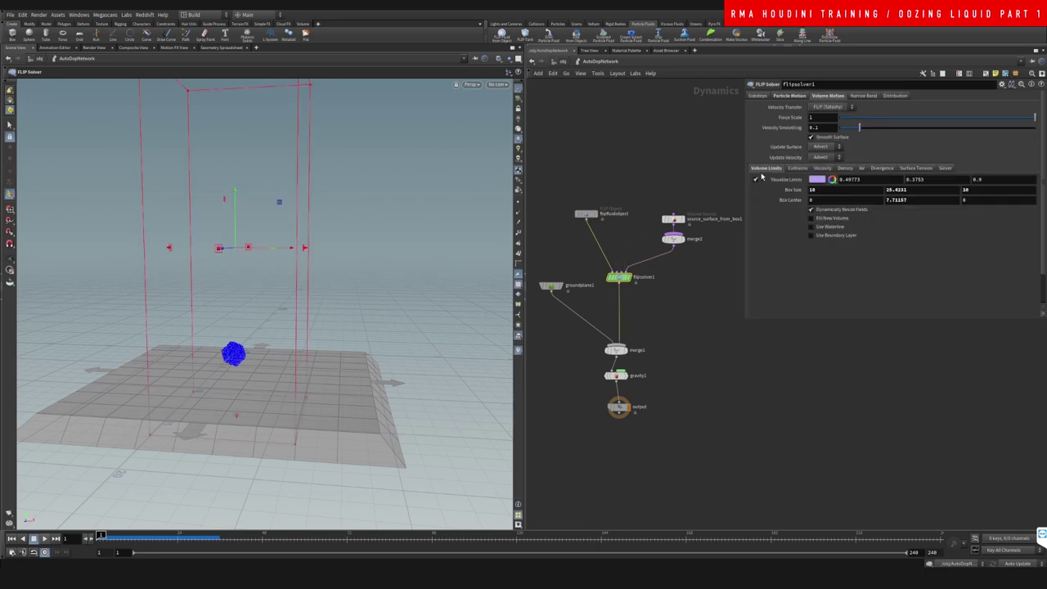
left_click(822, 169)
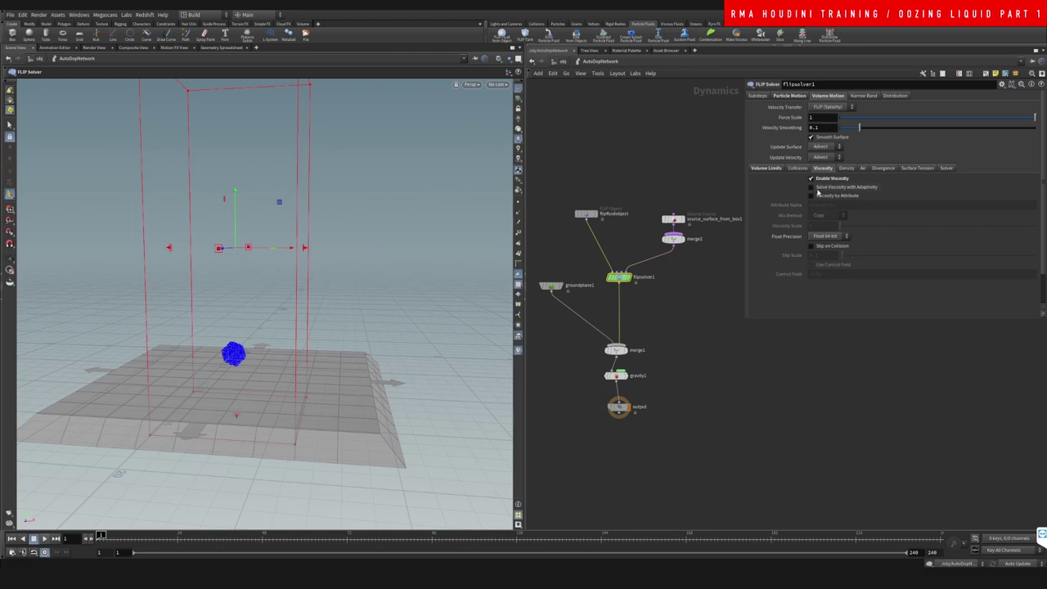
left_click(586, 213)
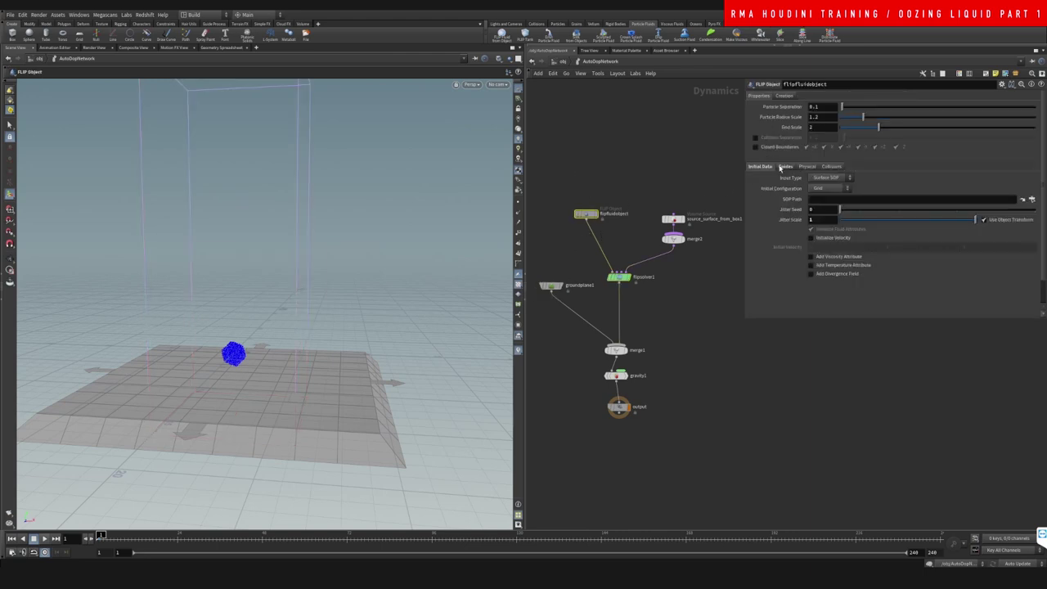
left_click(806, 166)
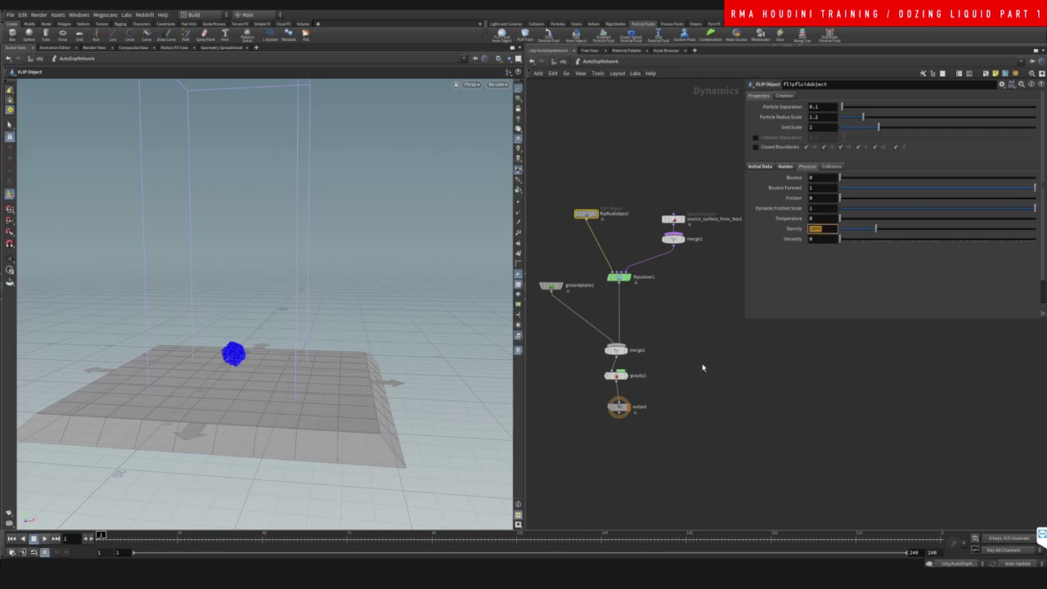
key("Tab")
key("Return")
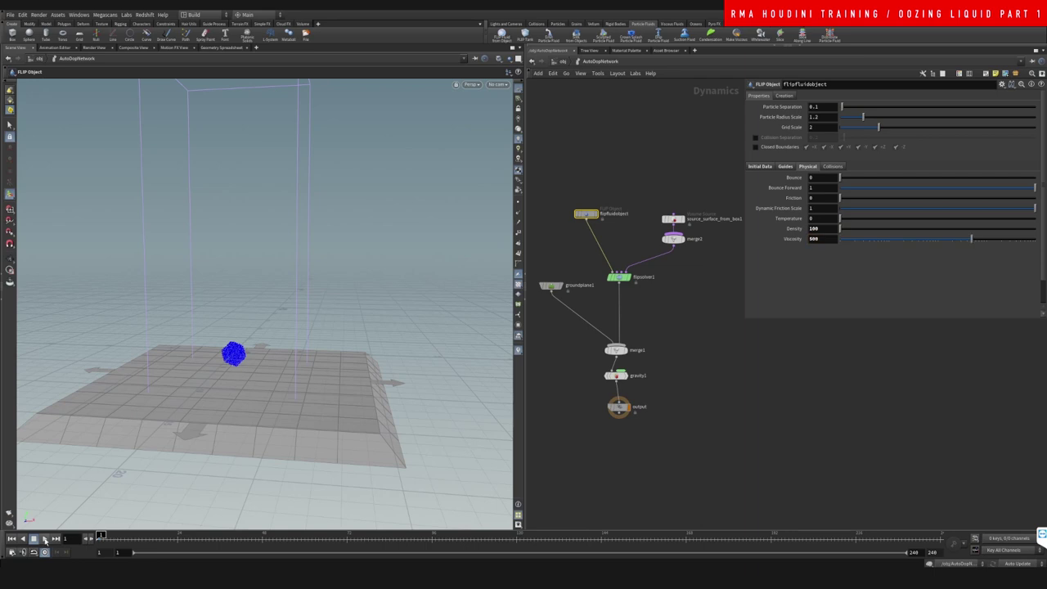
Play the viscous simulation to about frame 74 and return to frame 1
left_click(45, 539)
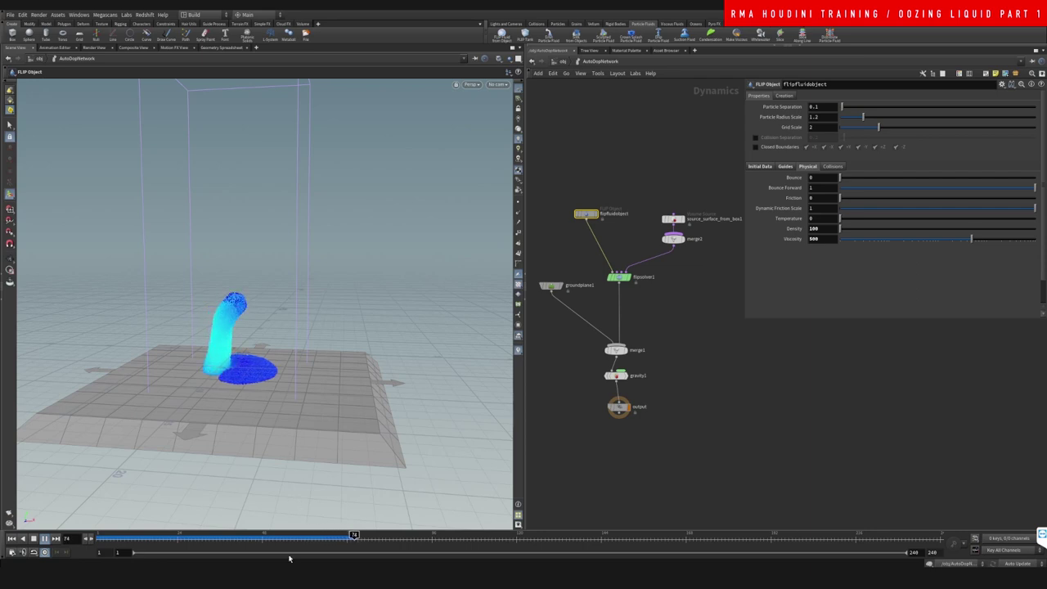
left_click_drag(284, 535, 100, 536)
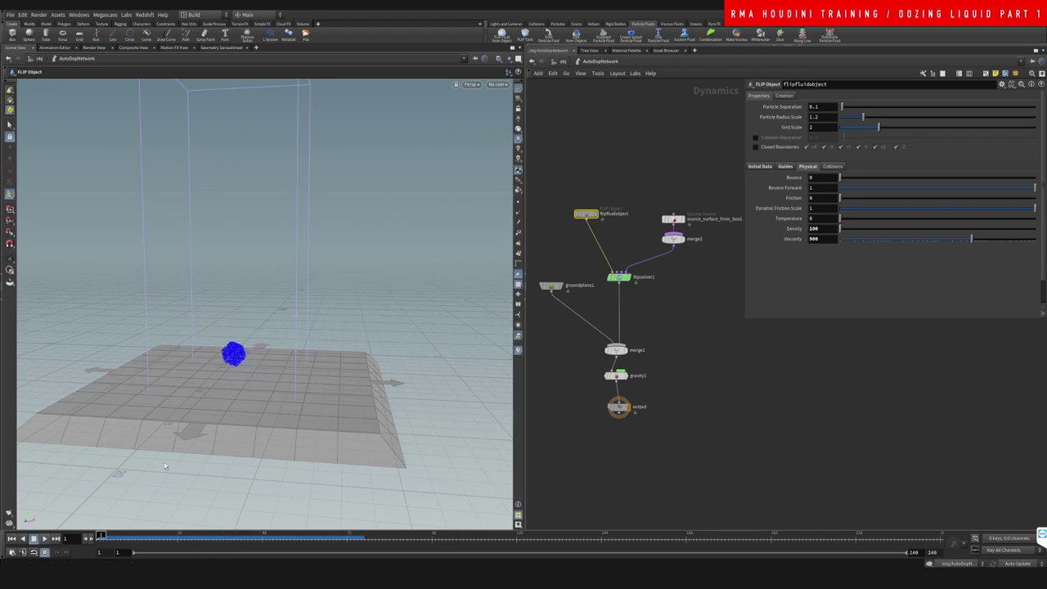
Inside box1, delete the RENDER null and space out the create_surface and OUT_surface nodes
key("u")
left_click(572, 256)
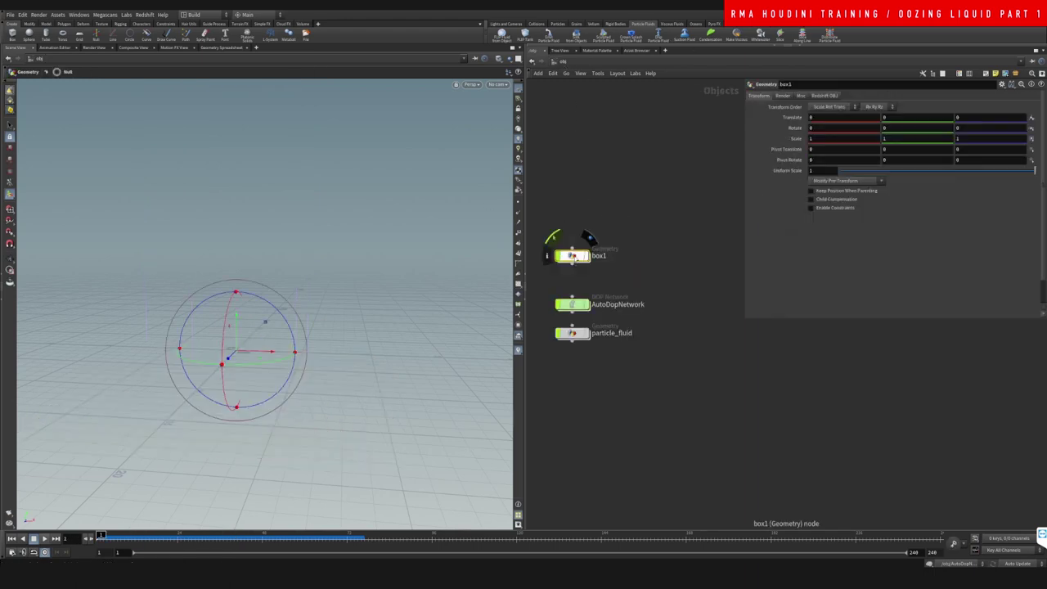
double_click(574, 257)
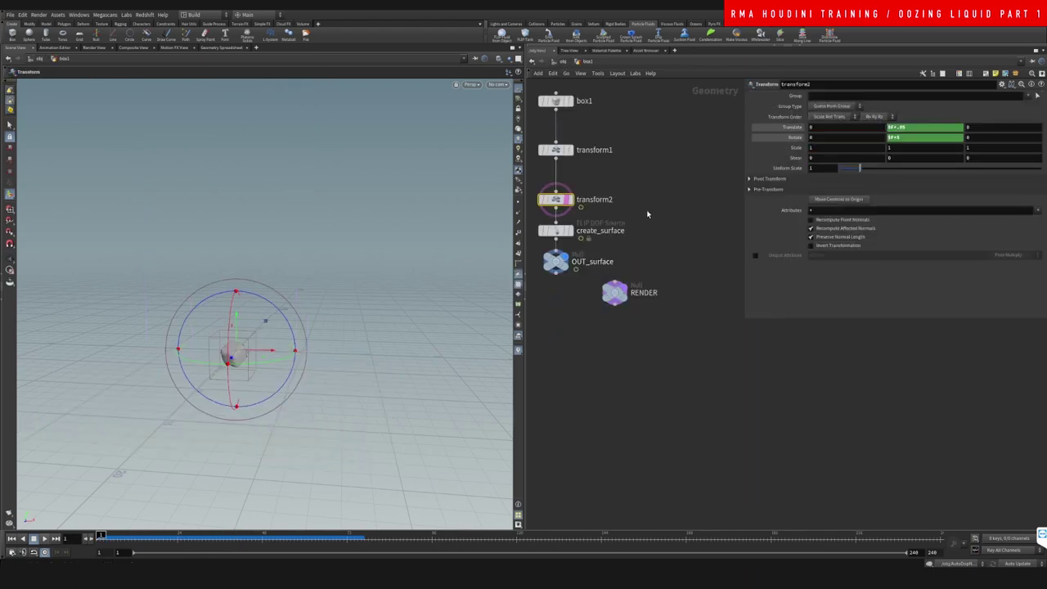
middle_click_drag(641, 198, 655, 253)
left_click_drag(577, 317, 578, 348)
left_click(631, 346)
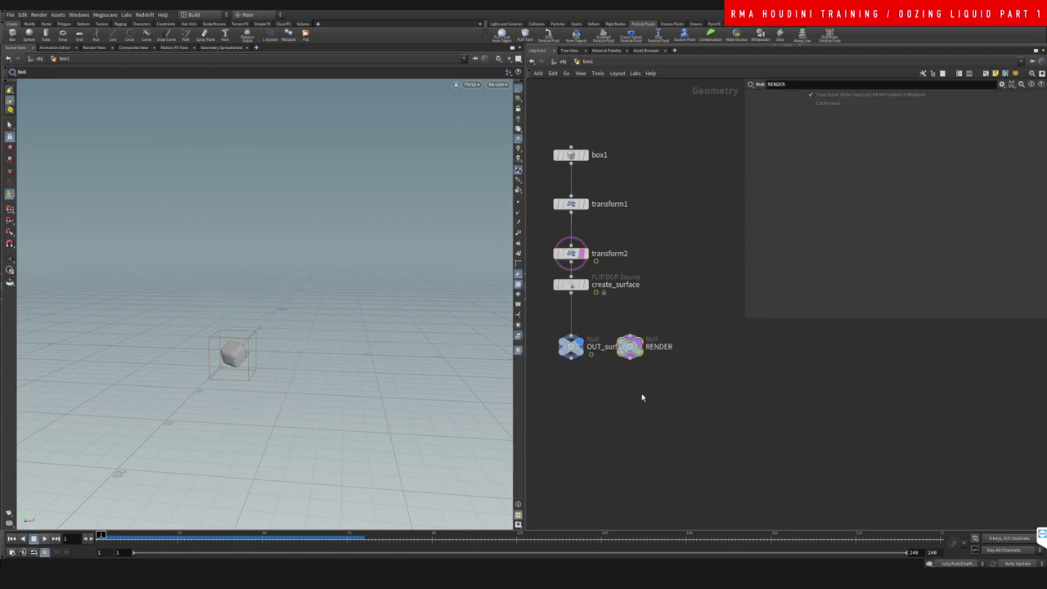
key("Delete")
left_click(582, 284)
left_click_drag(582, 284, 574, 295)
left_click(588, 299)
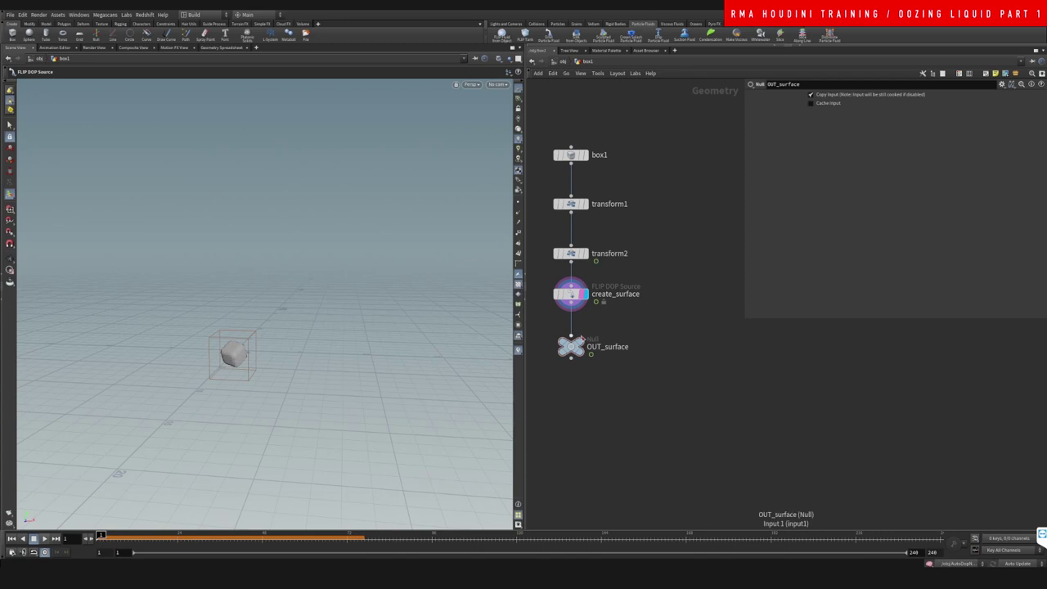
Display transform2, set its Y rotation to $F*10, and preview the faster spiral from frame 1
left_click(576, 256)
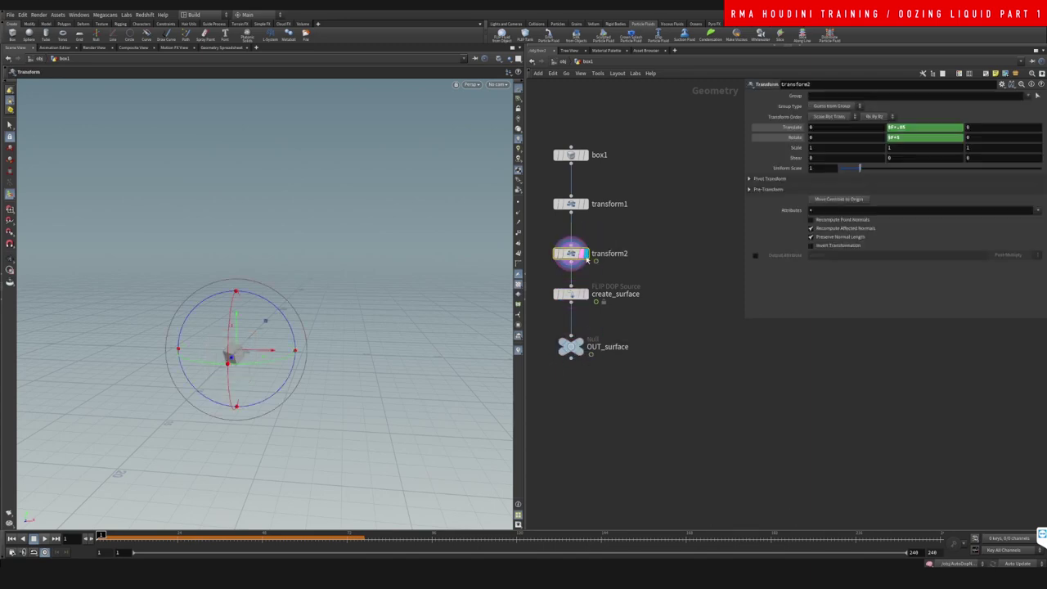
left_click(602, 205)
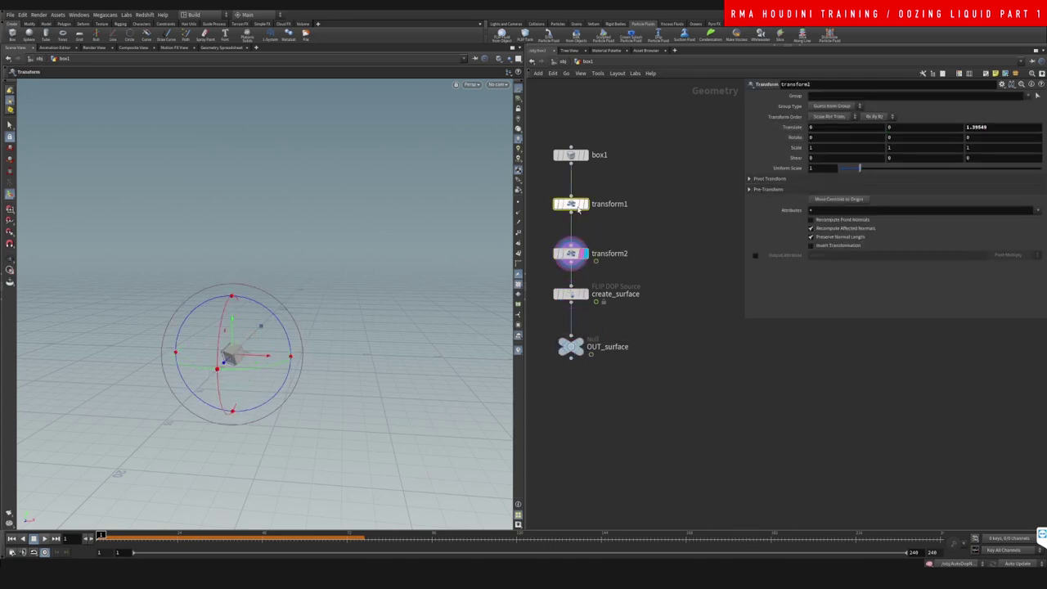
left_click(607, 253)
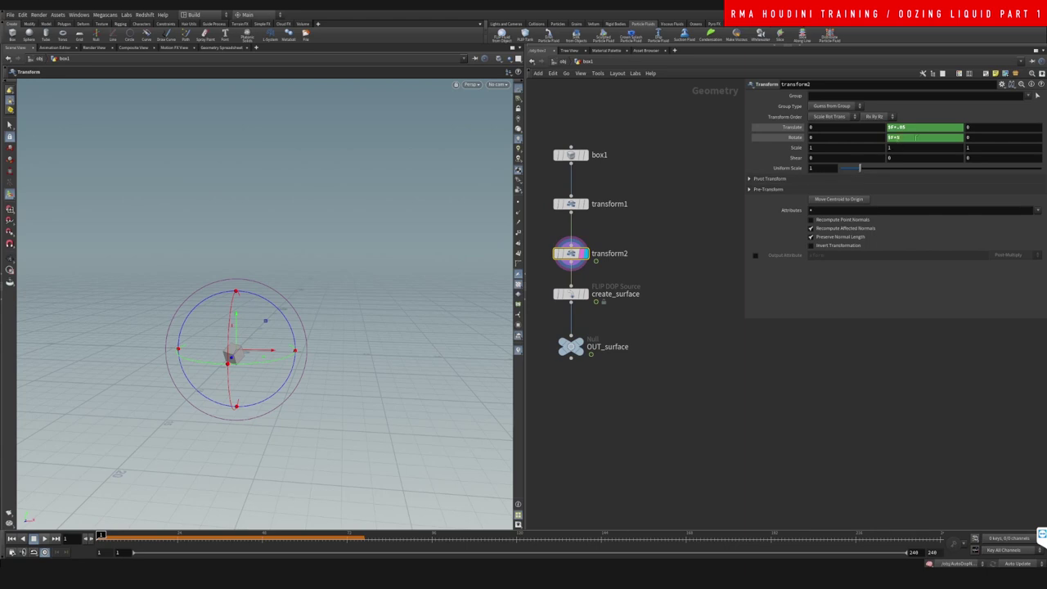
type("5")
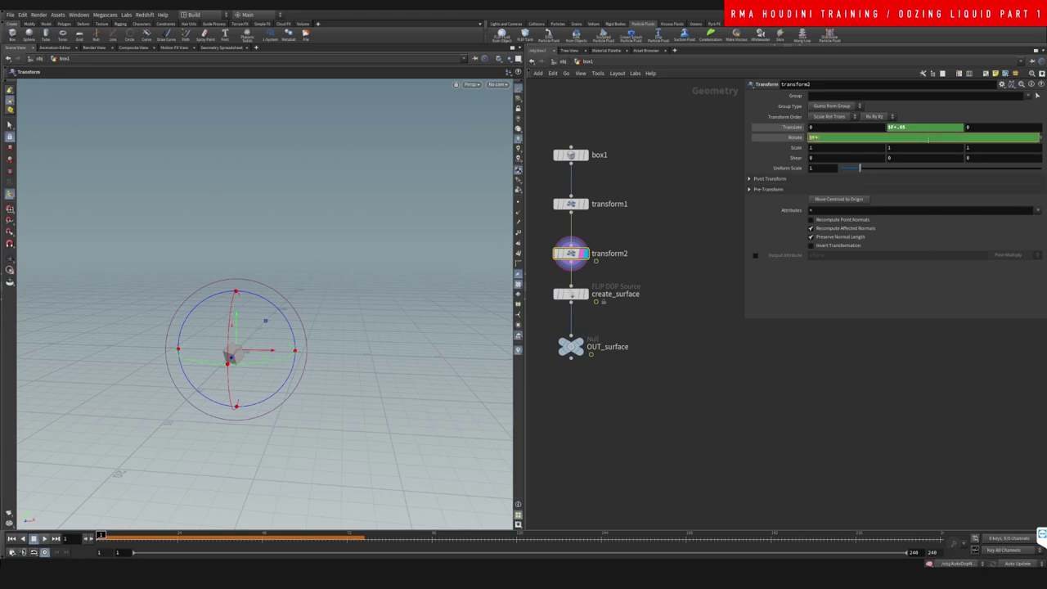
key("Return")
left_click(44, 537)
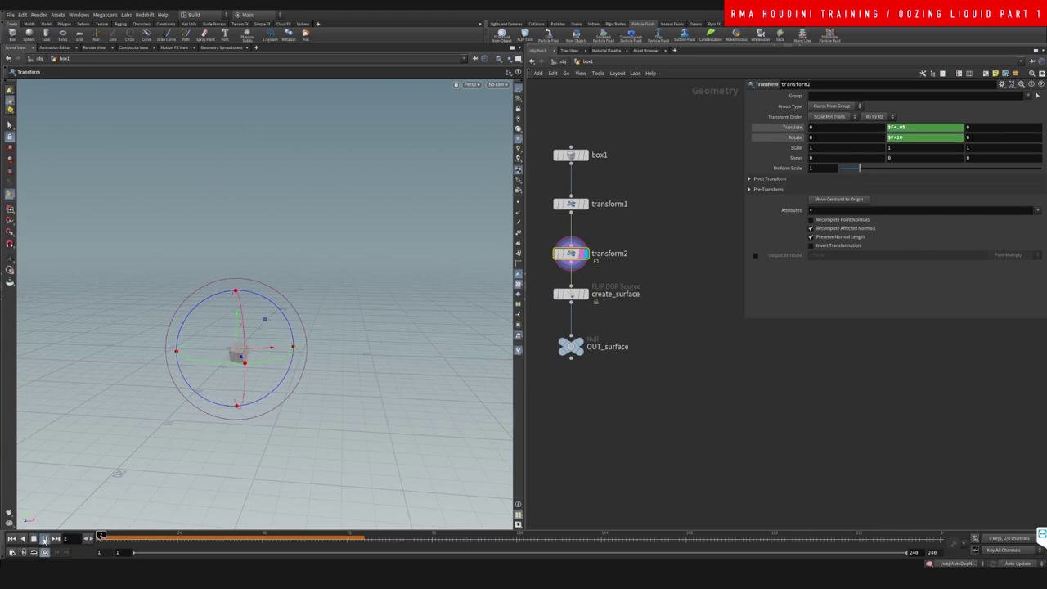
left_click_drag(135, 539, 98, 537)
Tighten the spiral by moving the box with transform1 to about 0.82 in Z
left_click(564, 203)
left_click_drag(274, 357, 175, 374, "alt")
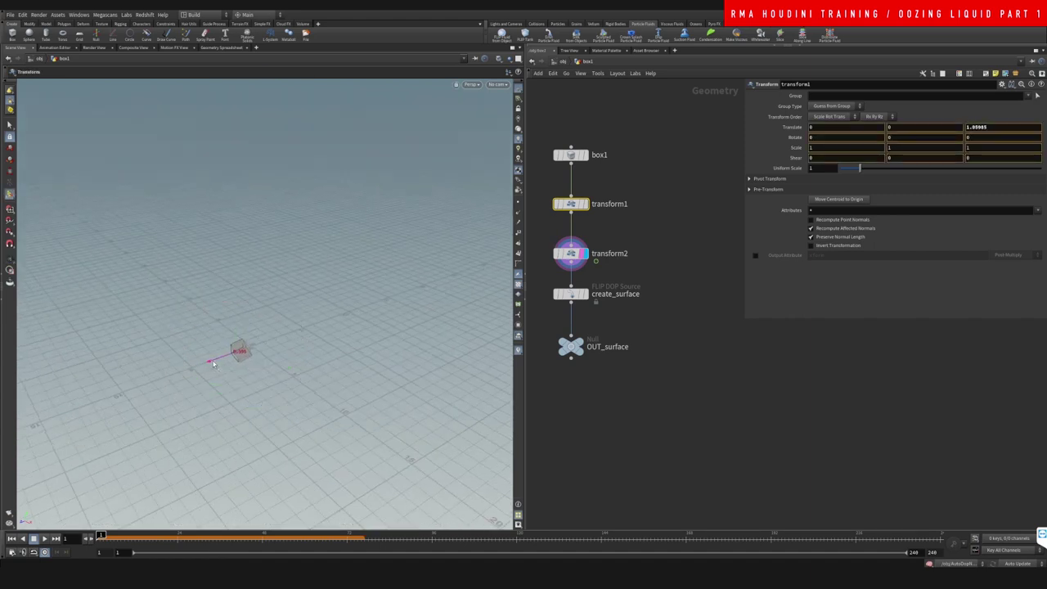
left_click_drag(100, 537, 292, 508)
key("ctrl+Up")
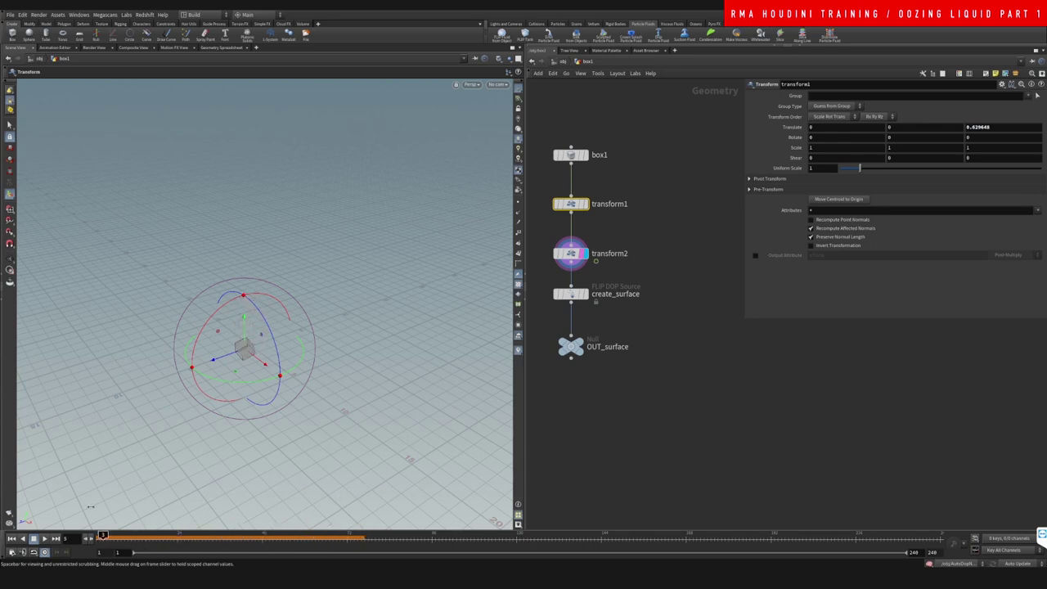
left_click(586, 203)
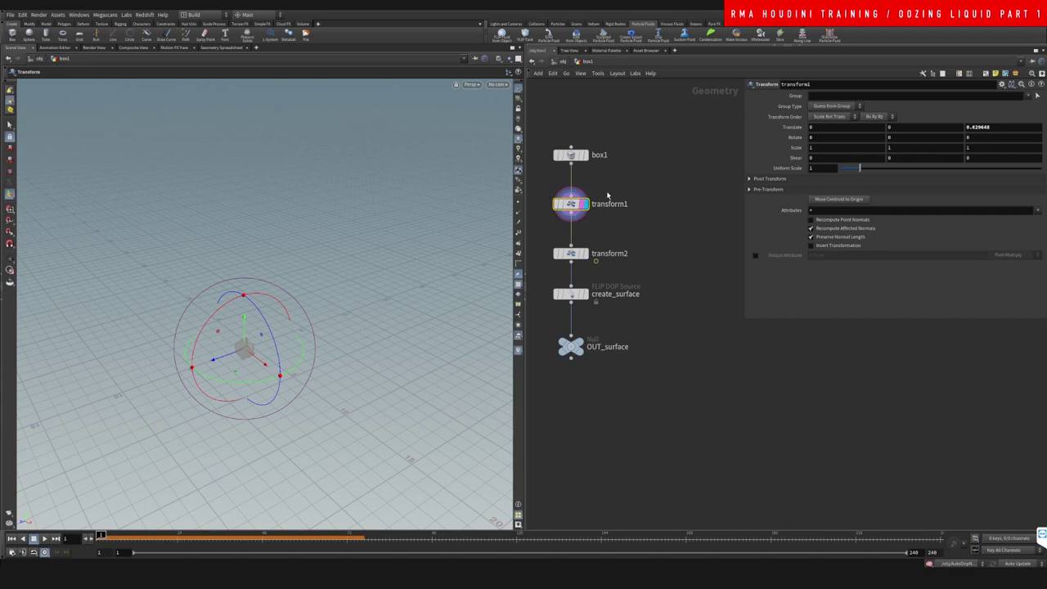
left_click_drag(223, 359, 217, 360)
Insert a new Transform node on the wire between box1 and transform1
key("Tab")
mouse_move(650, 193)
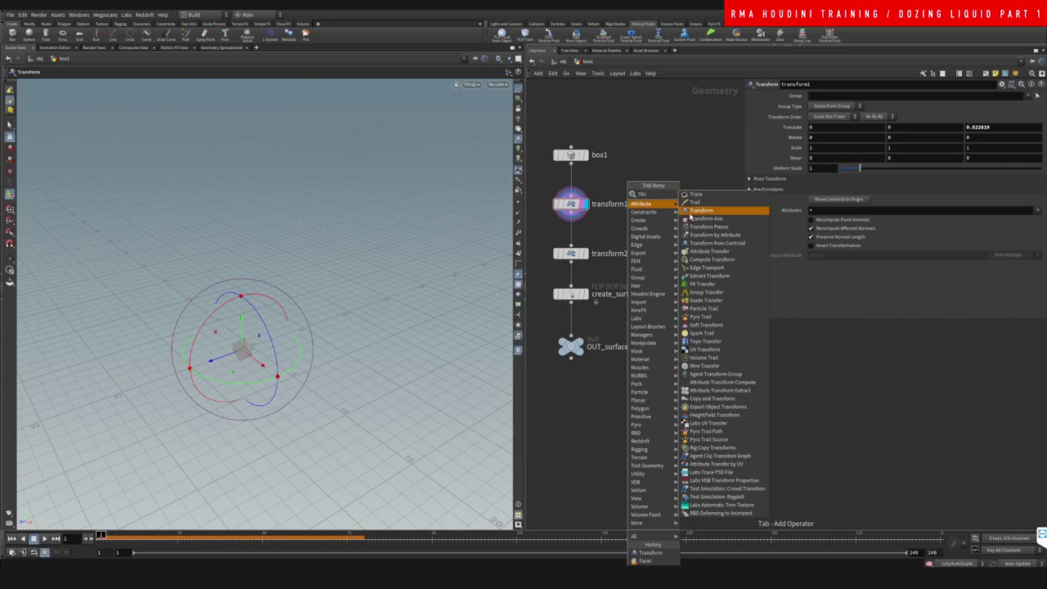
left_click(691, 207)
left_click(566, 178)
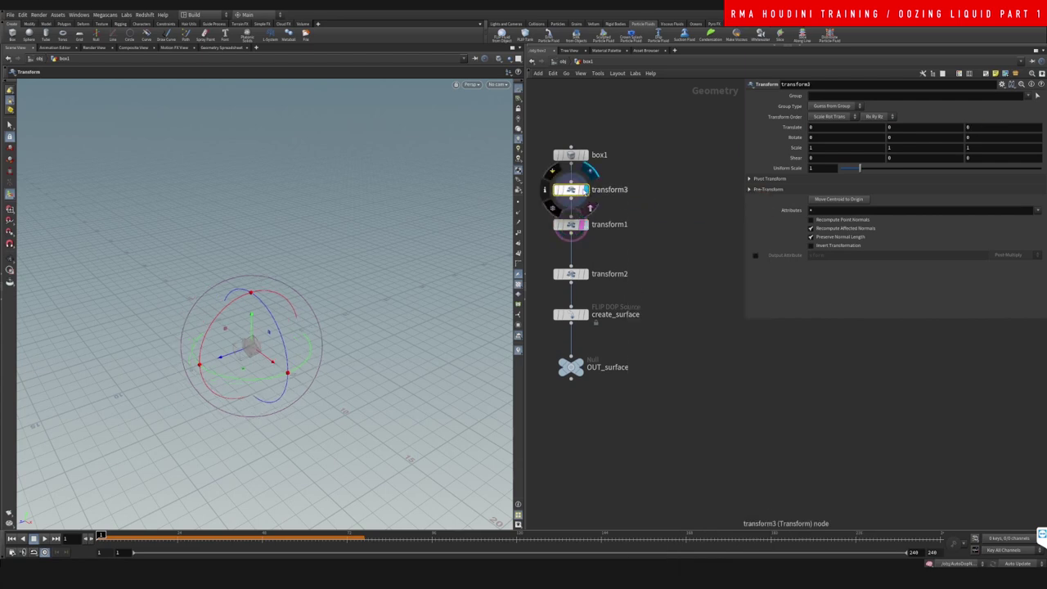
Spin the box itself by setting transform3's Y rotation to $F*5, and play the result with transform2 displayed
left_click(900, 137)
type("$F")
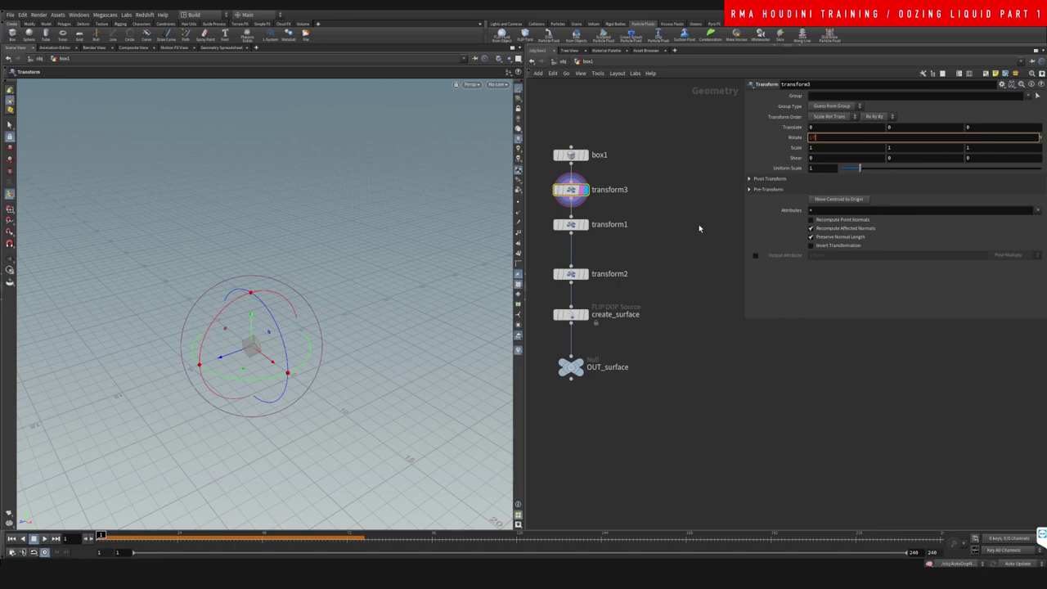
type("F")
key("Return")
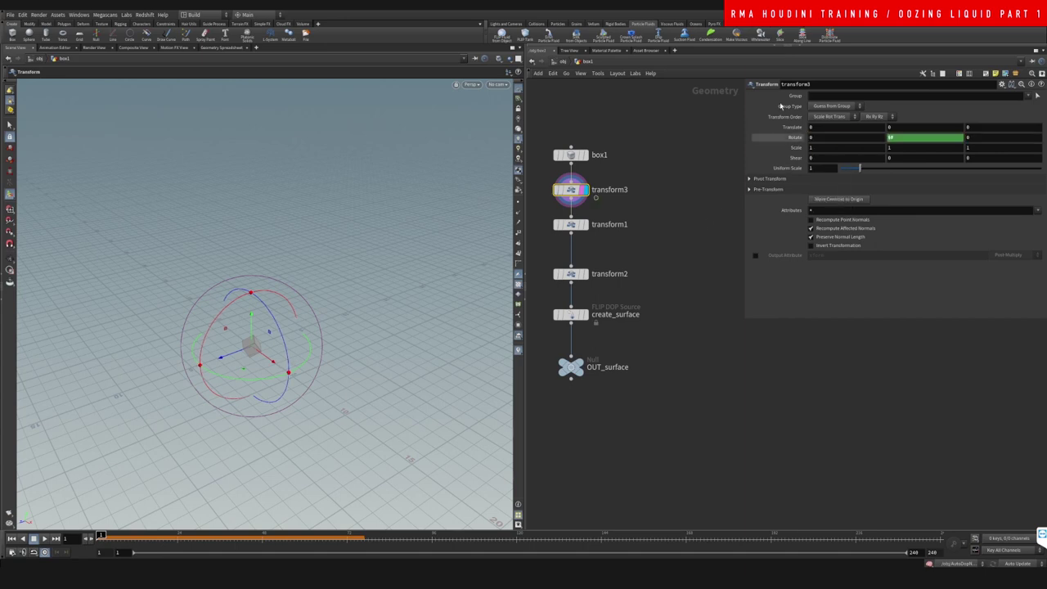
mouse_move(113, 537)
left_mouse_down()
mouse_move(240, 537)
mouse_move(101, 537)
left_mouse_up()
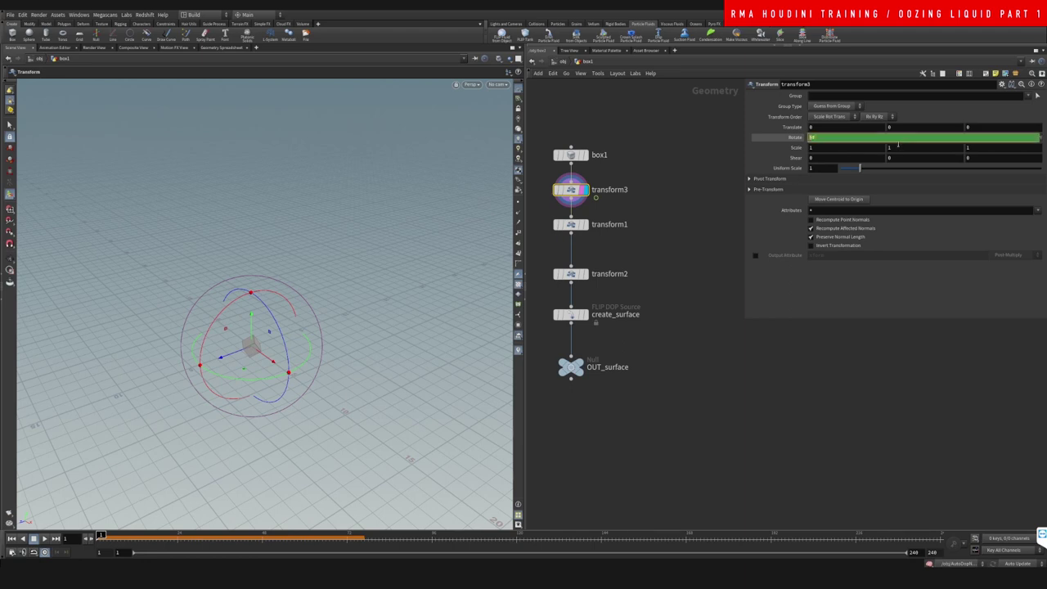
key("Return")
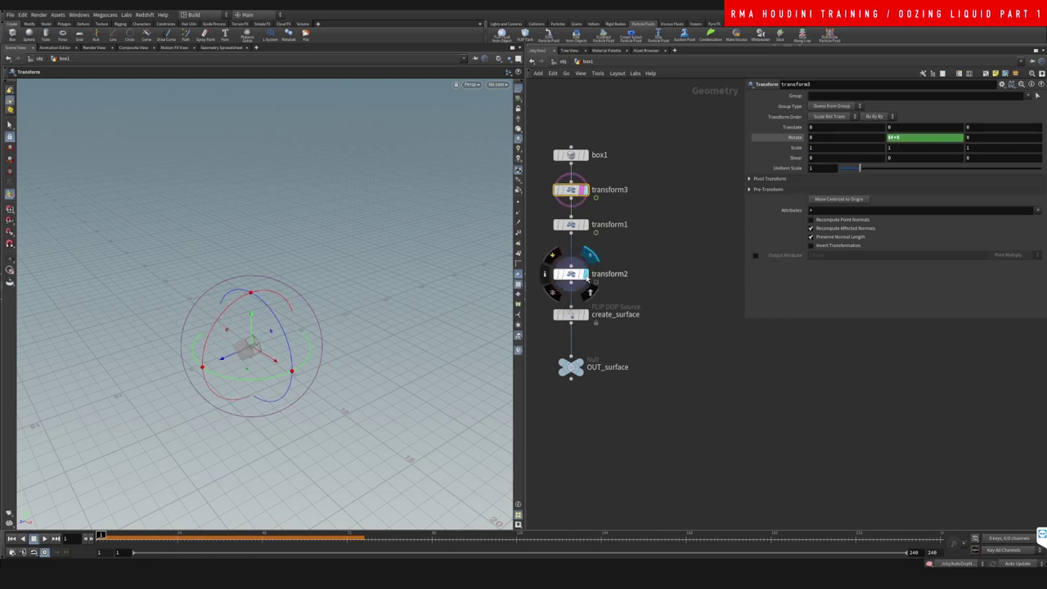
left_click(54, 539)
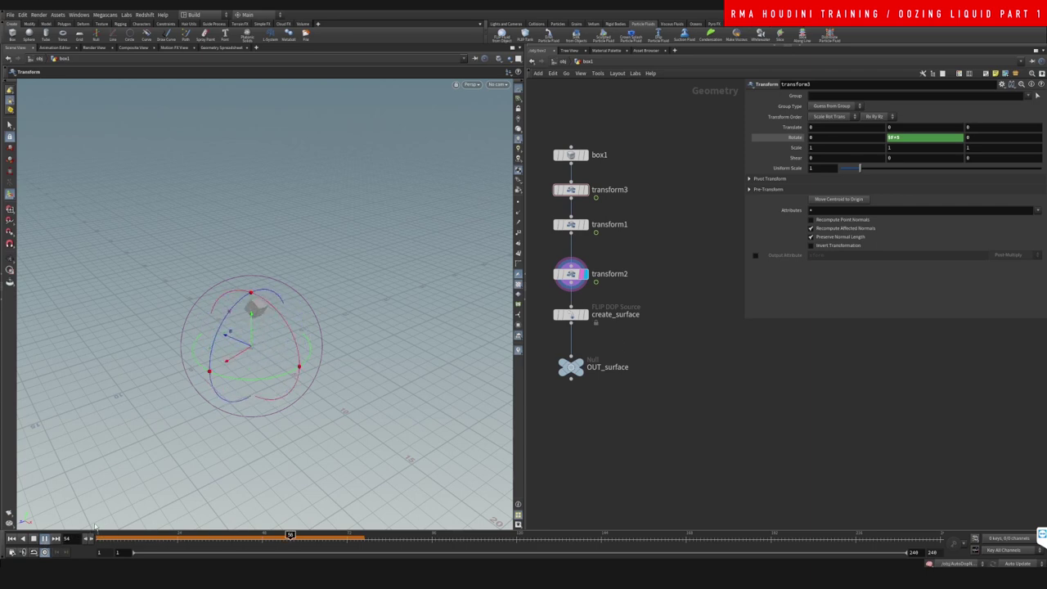
left_click(33, 538)
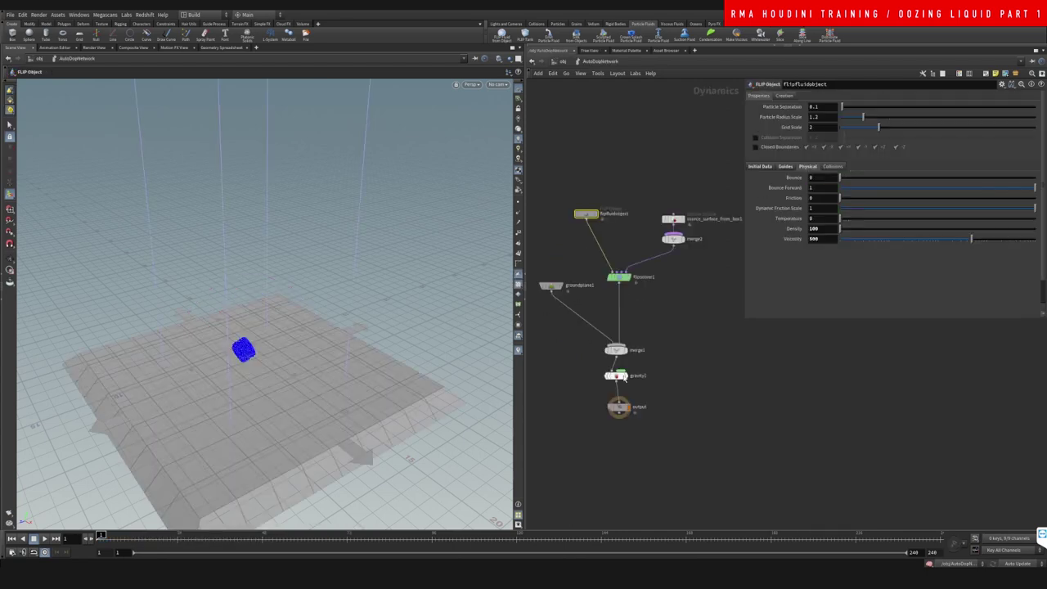
Play the flipbook of the viscous simulation in MPlay and close its window
middle_click_drag(651, 323, 652, 292)
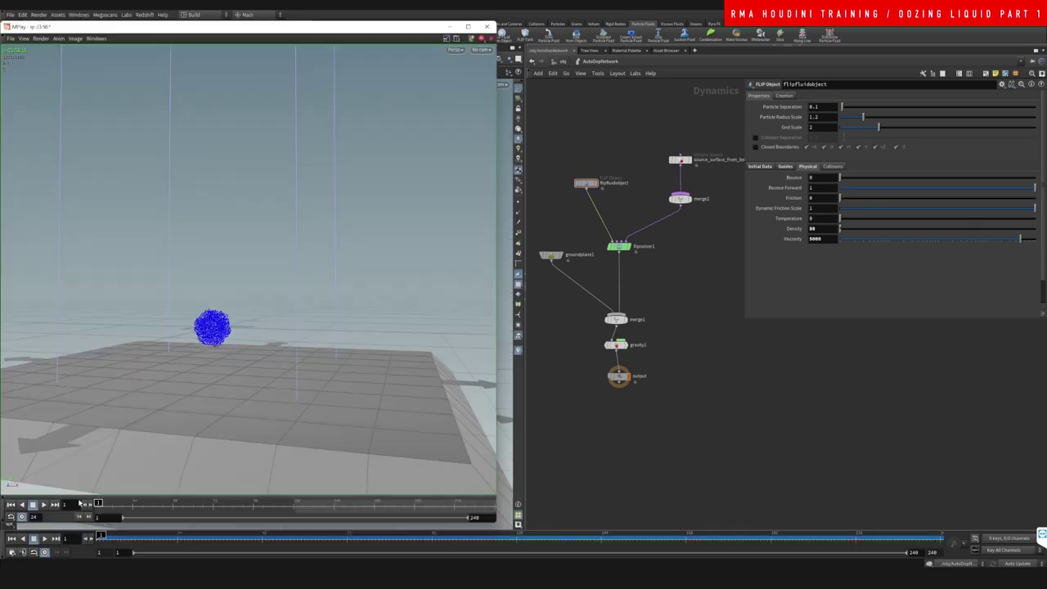
left_click(44, 505)
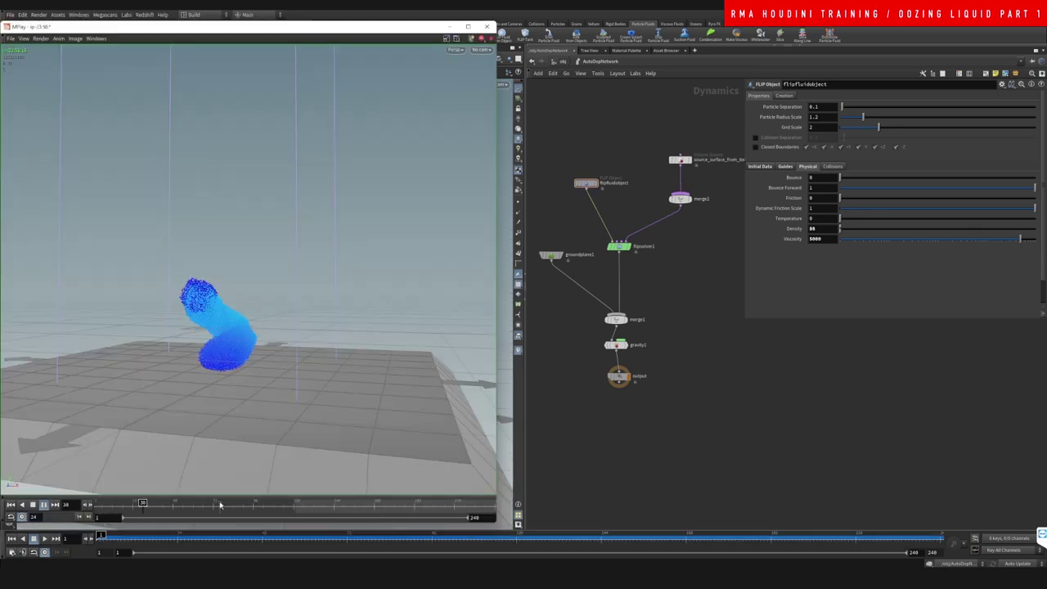
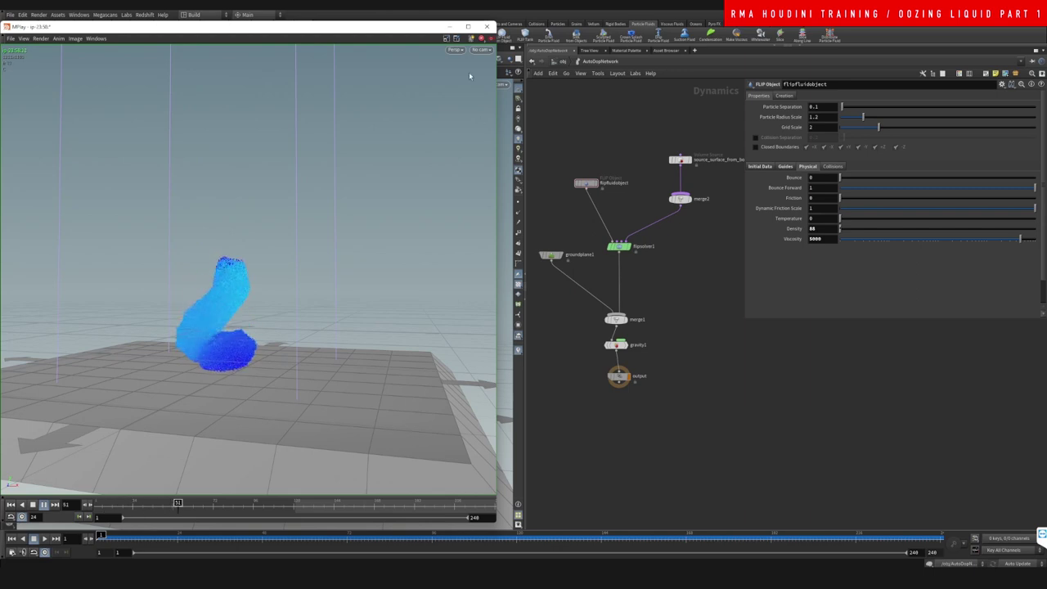
left_click(487, 26)
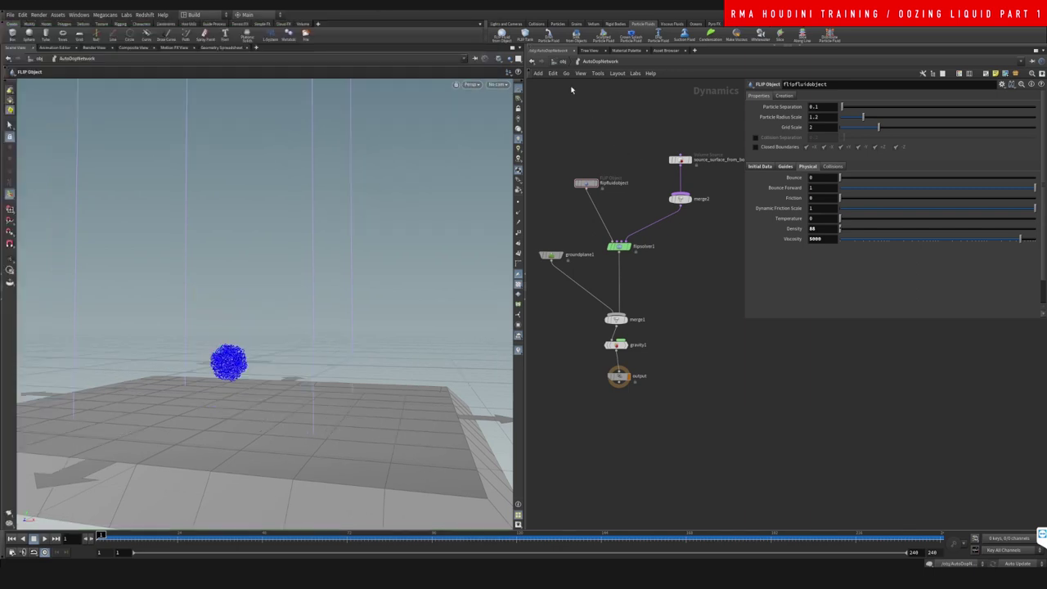
Inside the particle_fluid object, insert a File Cache node between import_particle and fluidcompress1
key("u")
middle_click_drag(663, 355, 683, 319)
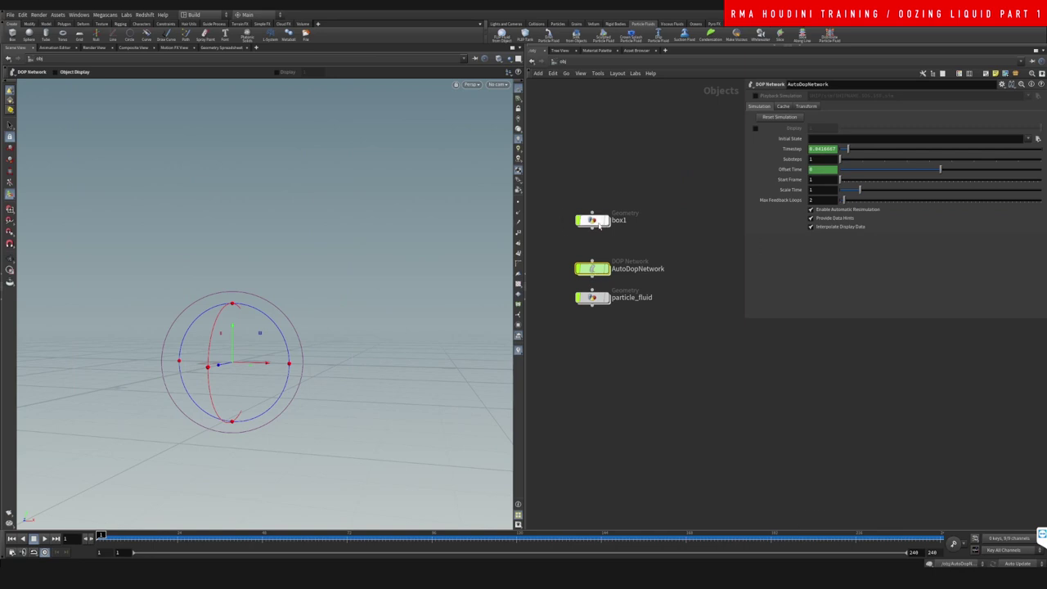
left_click(598, 300)
double_click(595, 297)
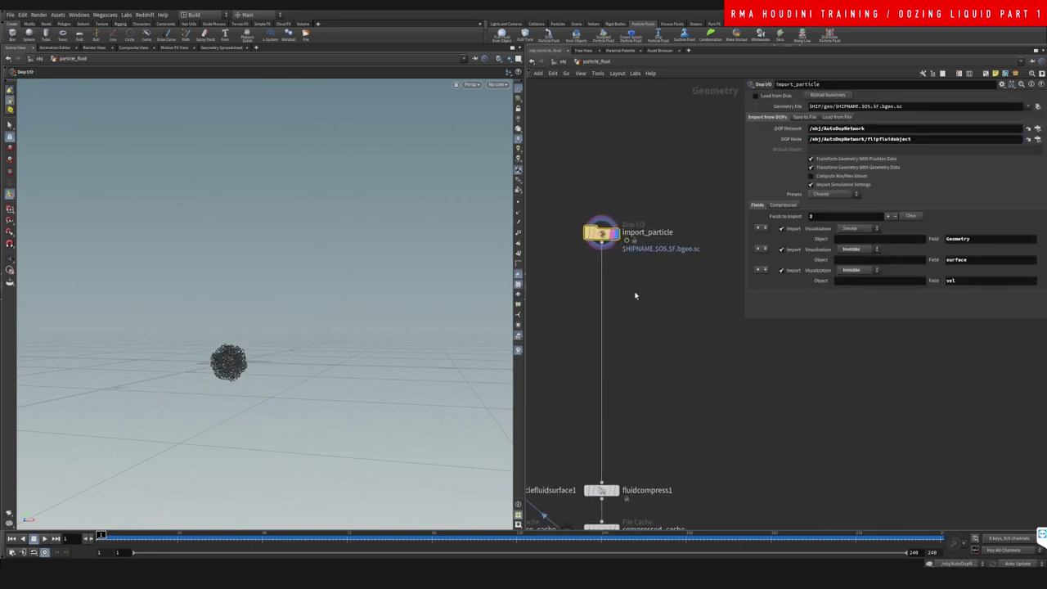
key("Tab")
type("filec")
key("Return")
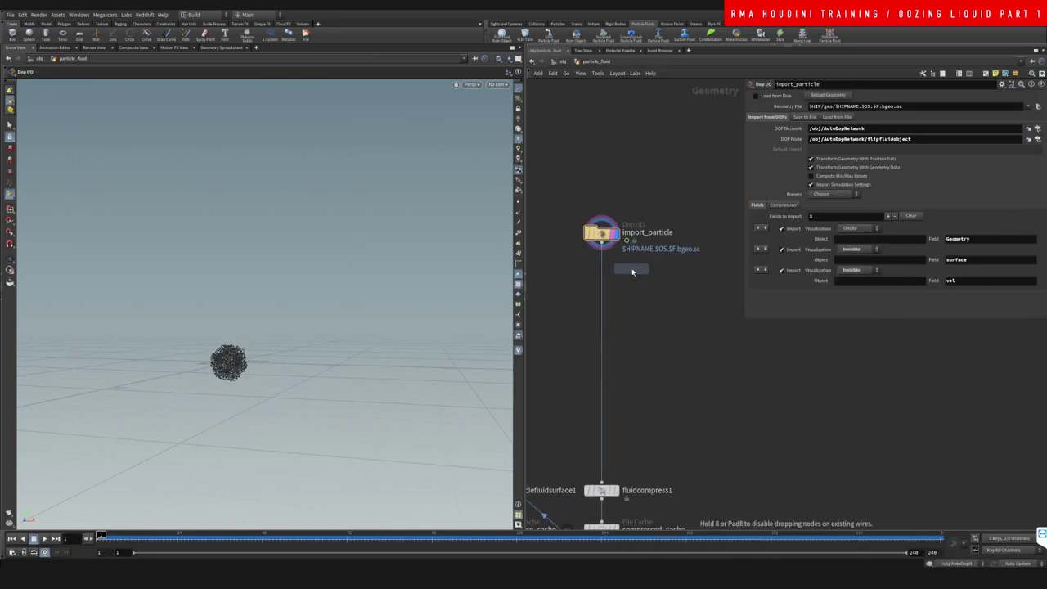
left_click(605, 281)
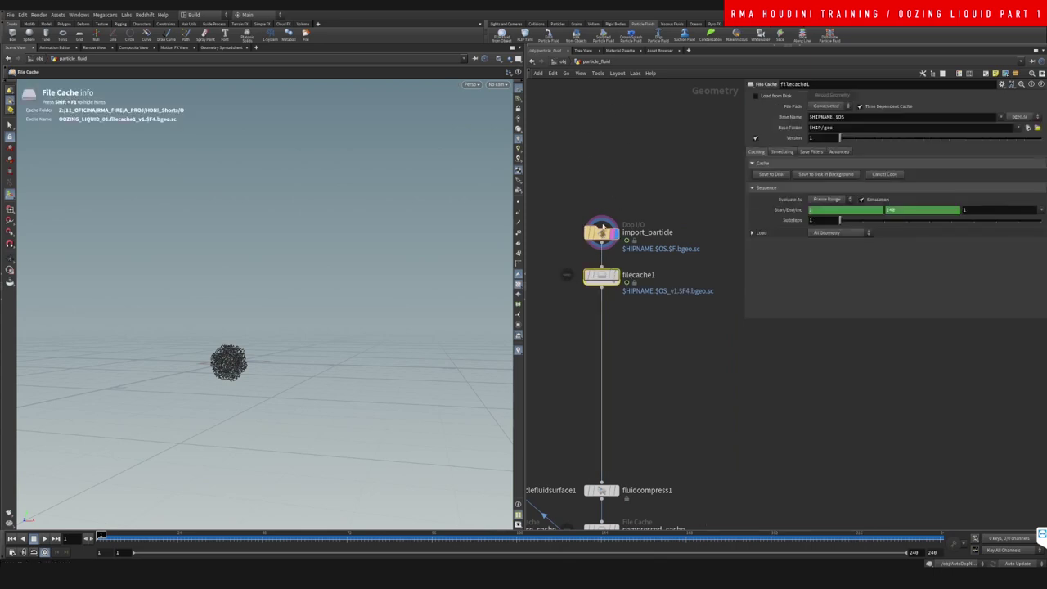
Space out the import_particle and File Cache nodes and rename the File Cache node test_particles
left_click_drag(603, 227, 602, 175)
left_click_drag(602, 277, 601, 260)
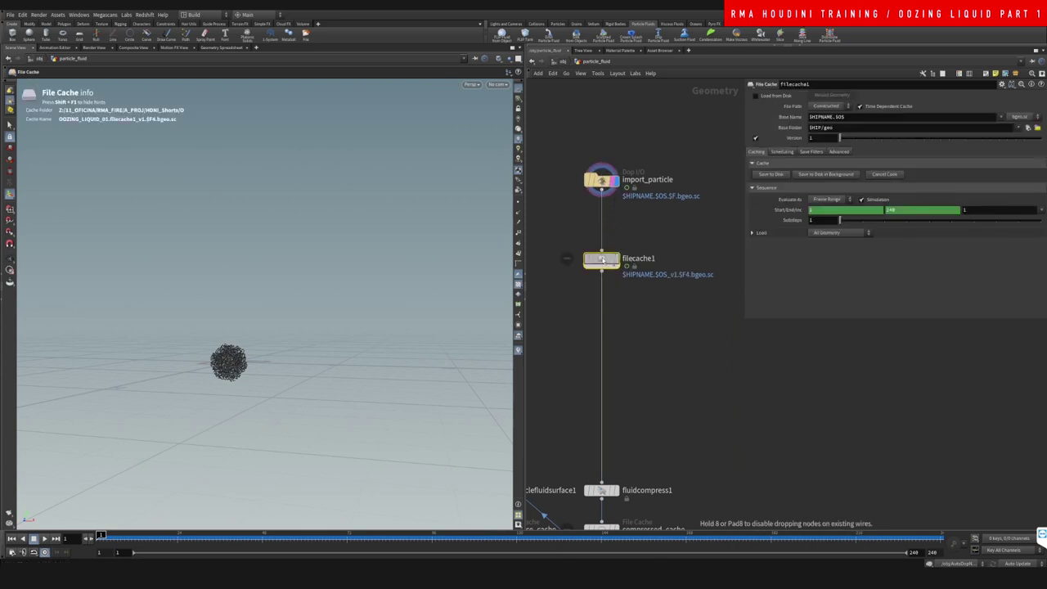
key("F2")
type("test_particle_")
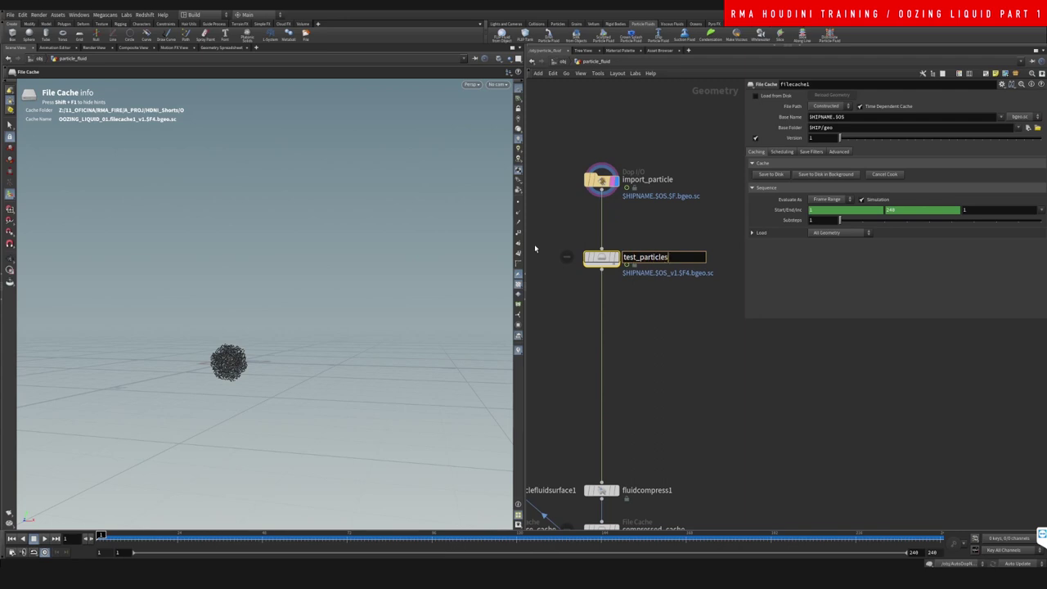
key("Return")
Switch the test_particles file path to Explicit and set its geometry file to $HIP/geo/$OS/$OS.$F.bgeo.sc
left_click(827, 106)
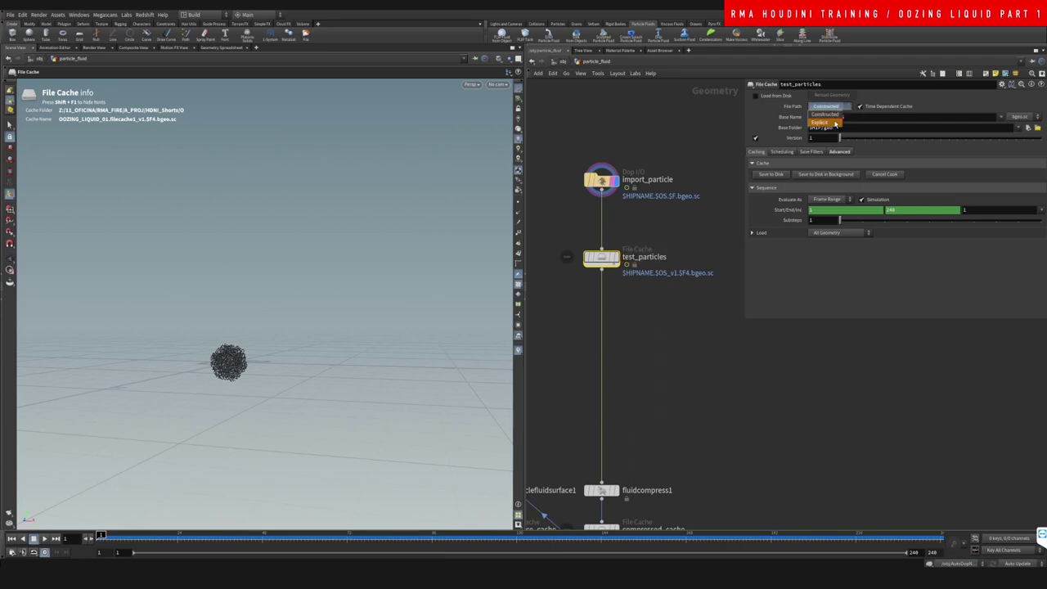
left_click(826, 115)
left_click_drag(836, 117, 1018, 87)
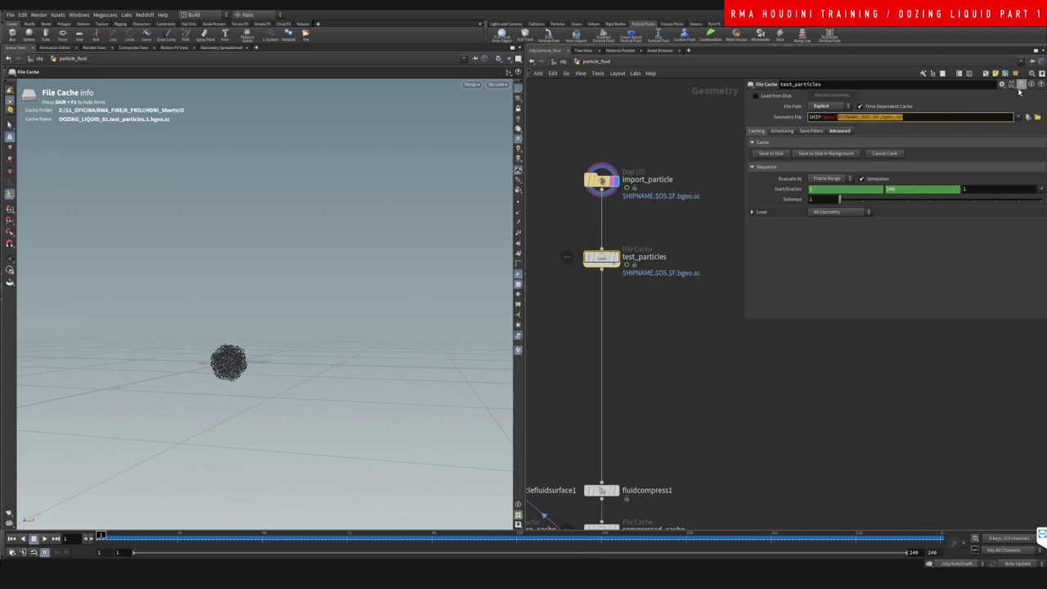
type("$OS/$$OS.$F")
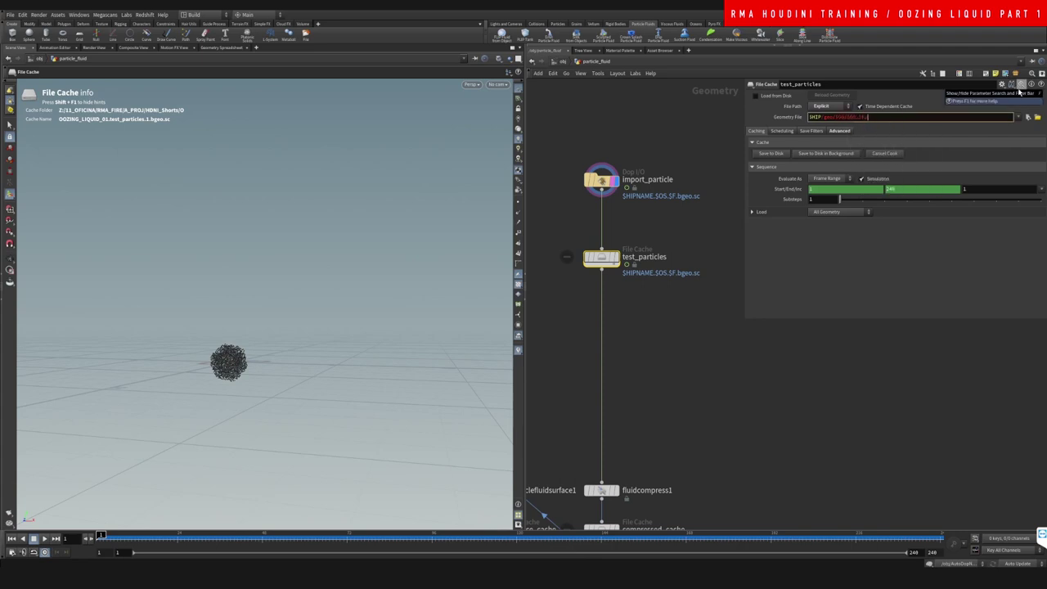
type(".bgeo.sc")
key("Return")
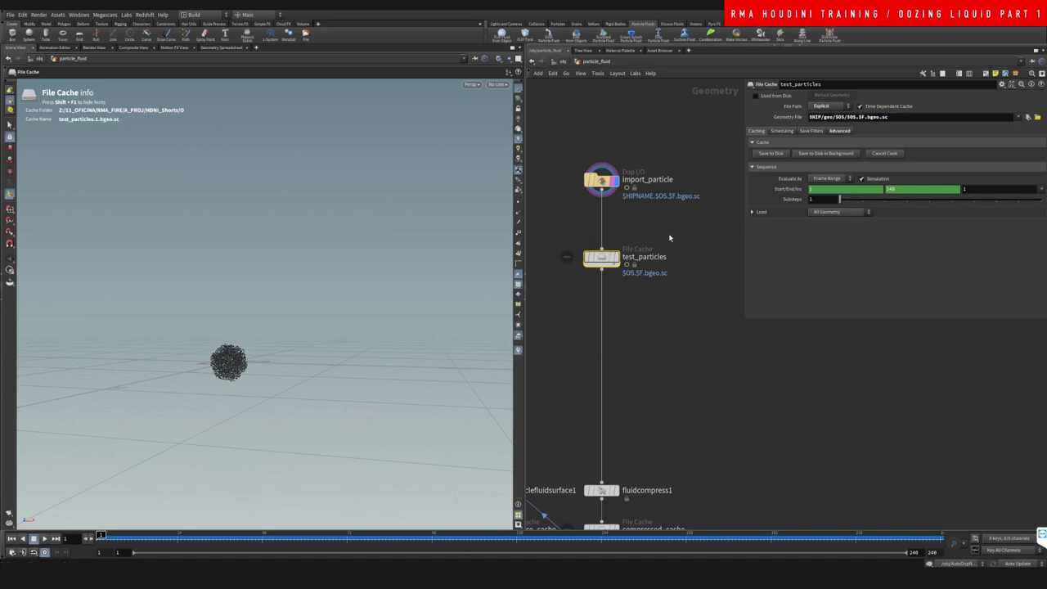
Save the test_particles cache to disk and scrub the cached particles to frame 172
left_click(769, 154)
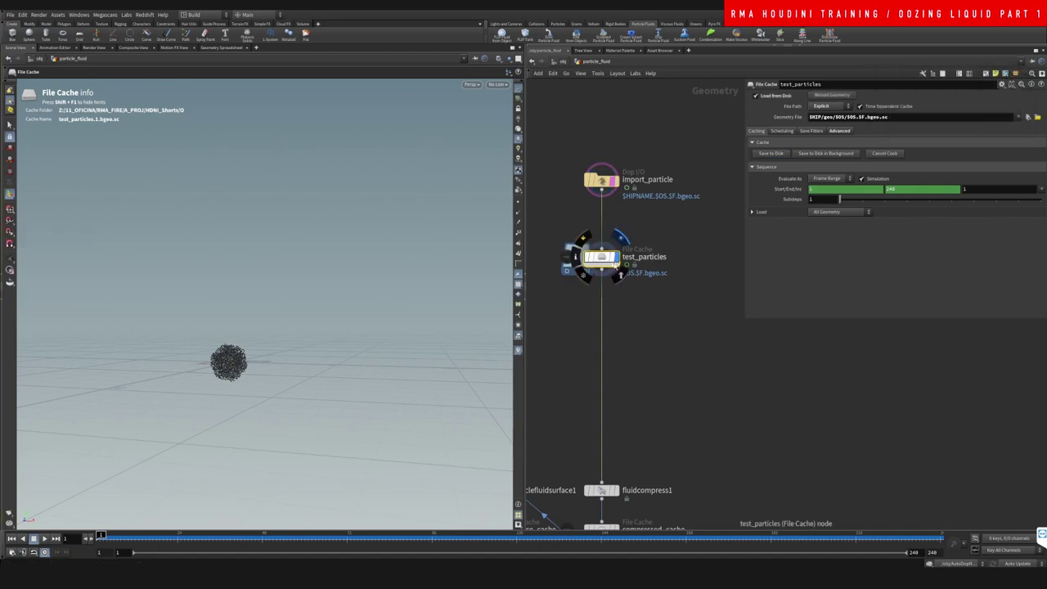
left_click_drag(102, 536, 660, 526)
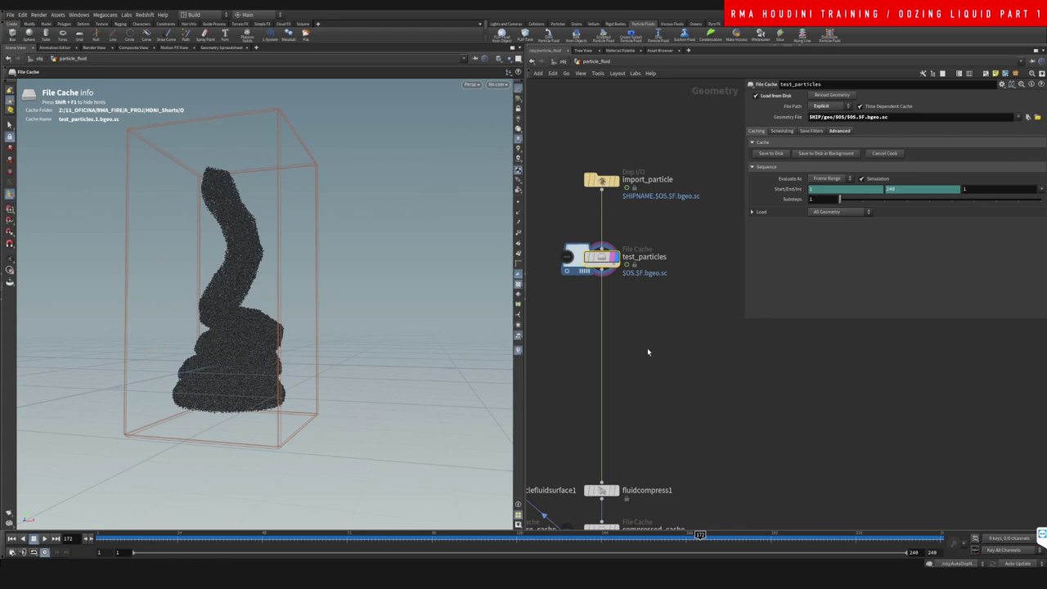
left_click_drag(659, 365, 659, 365)
Add a VDB from Particles node, wire test_particles into its first input and display it
middle_click_drag(650, 382, 642, 371)
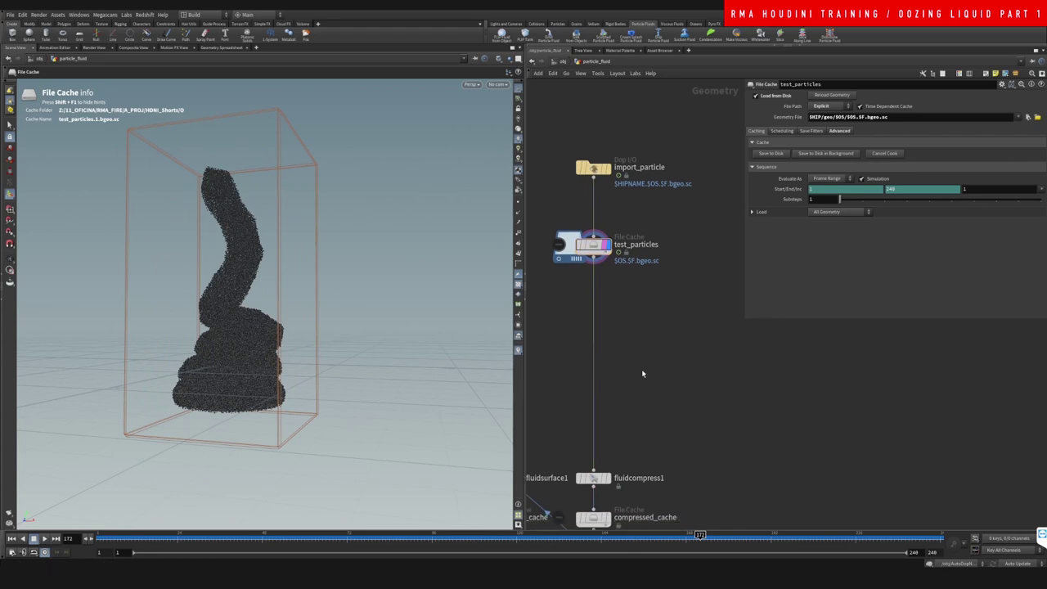
key("Tab")
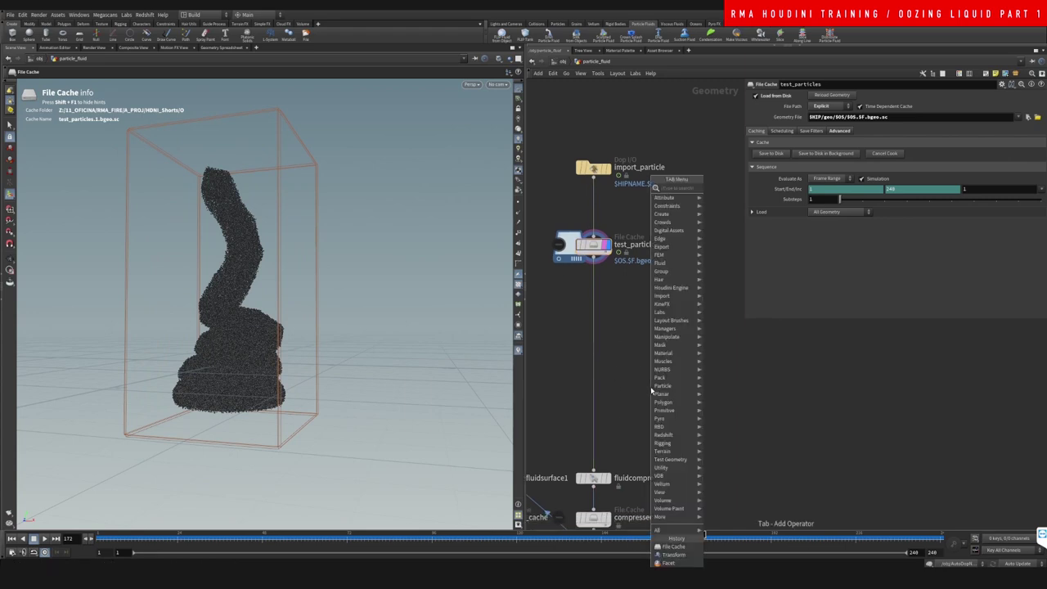
type("part")
key("BackSpace")
key("BackSpace")
key("BackSpace")
key("BackSpace")
type("vdb part")
key("Return")
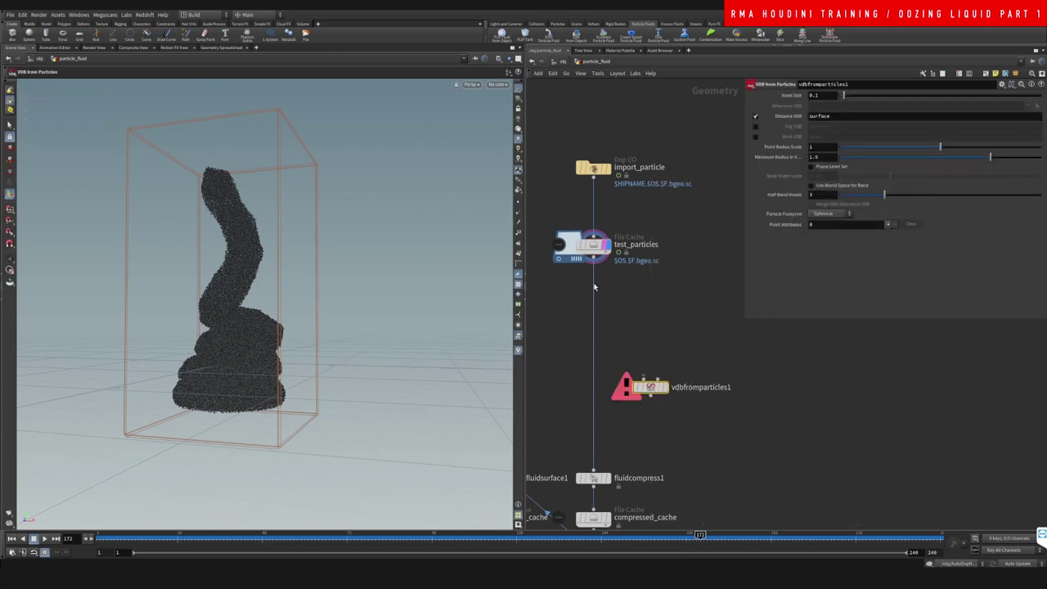
left_click(645, 377)
left_click_drag(650, 387, 663, 318)
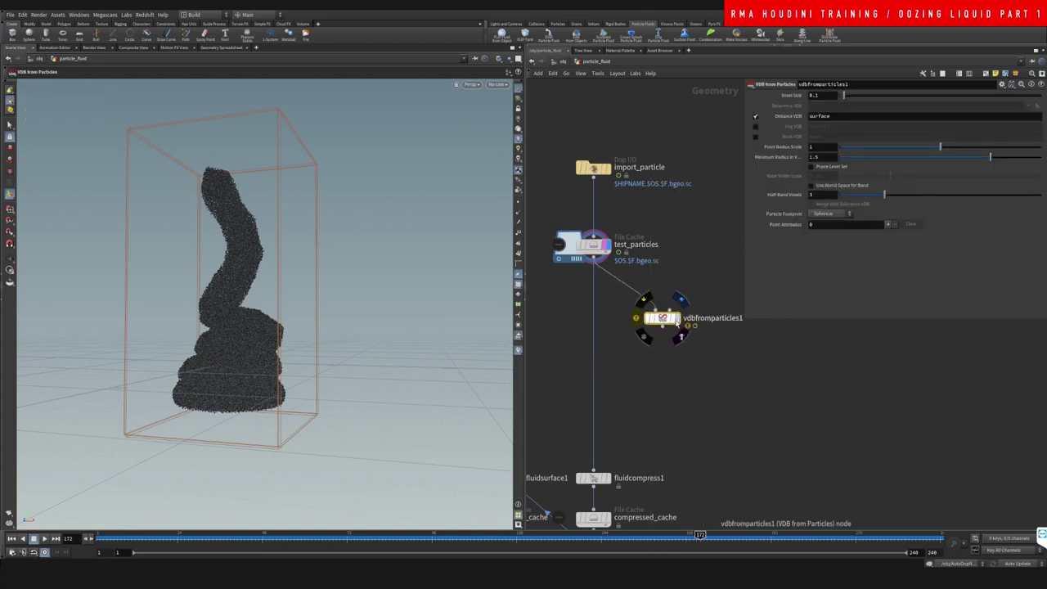
left_click(675, 319)
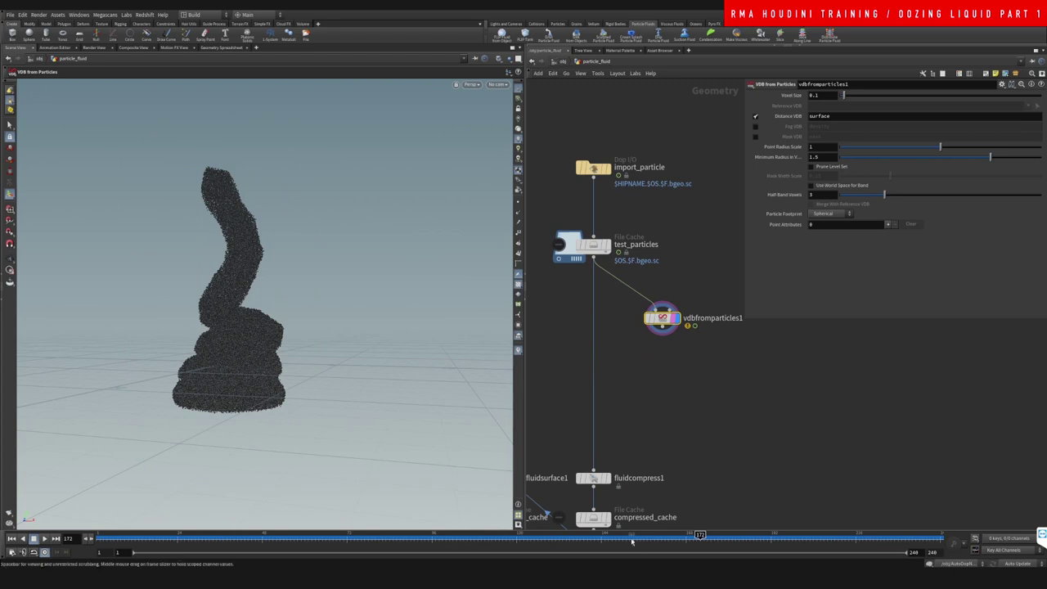
Go to frame 101 and set the Voxel Size of vdbfromparticles1 to .01
left_click(595, 537)
left_click_drag(435, 537, 449, 538)
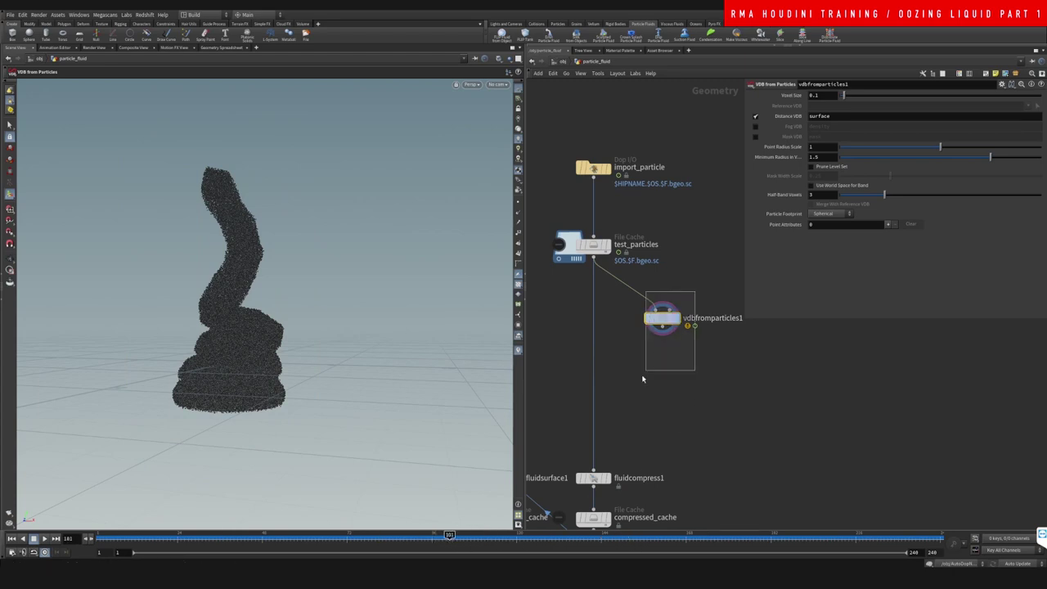
left_click(826, 94)
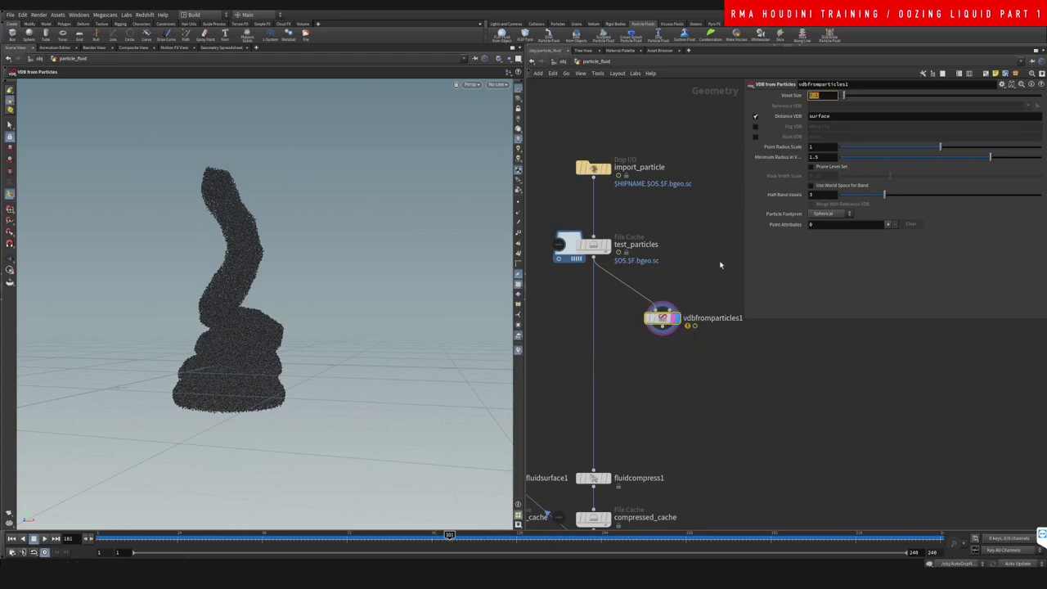
type(".")
key("Return")
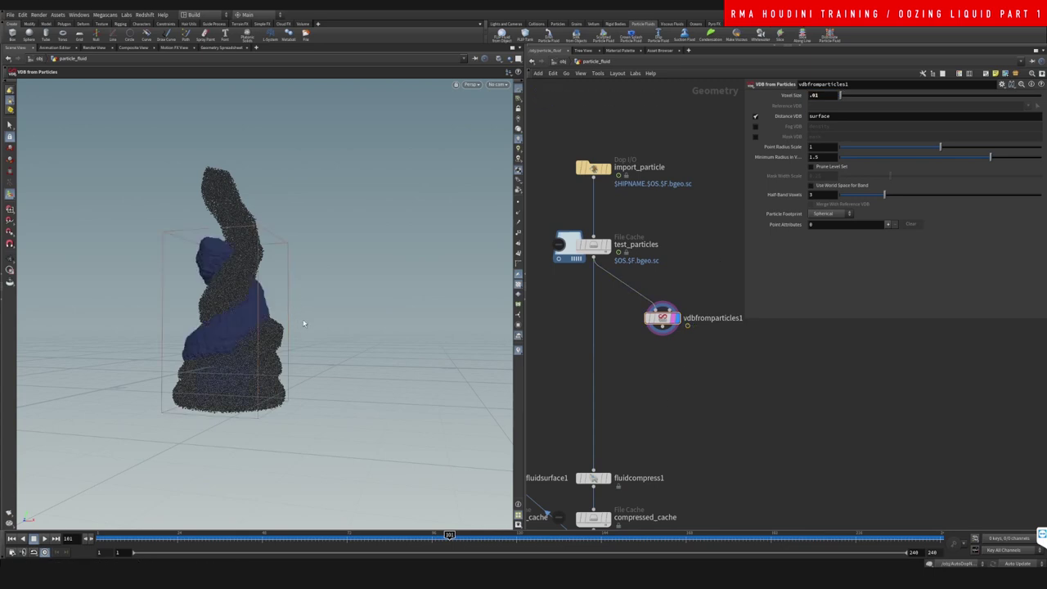
Open a new Scene View tab and frame the VDB surface in it
key("ctrl+t")
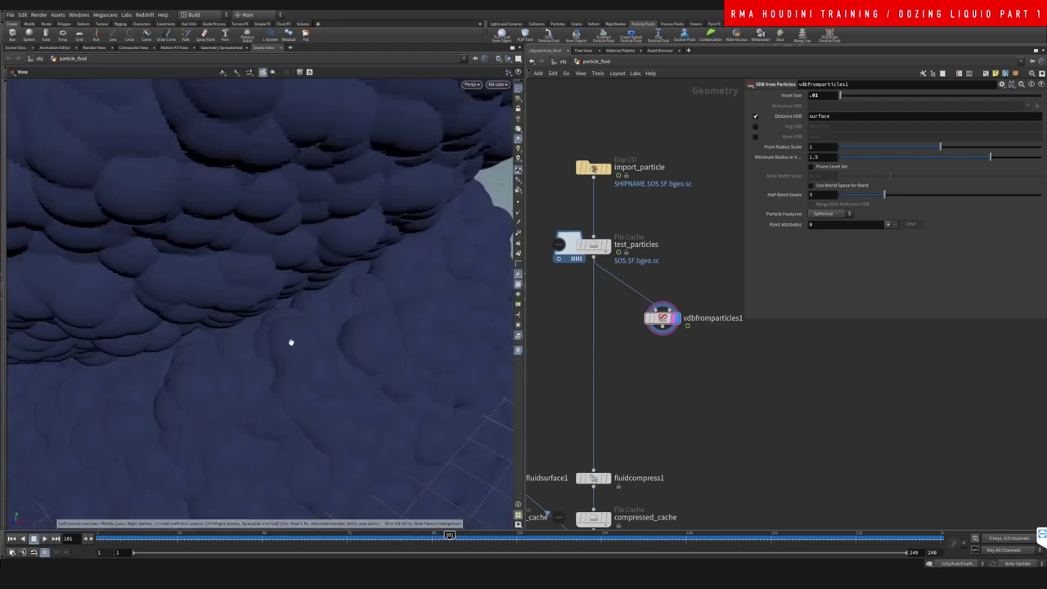
key("f")
left_click_drag(283, 292, 344, 351)
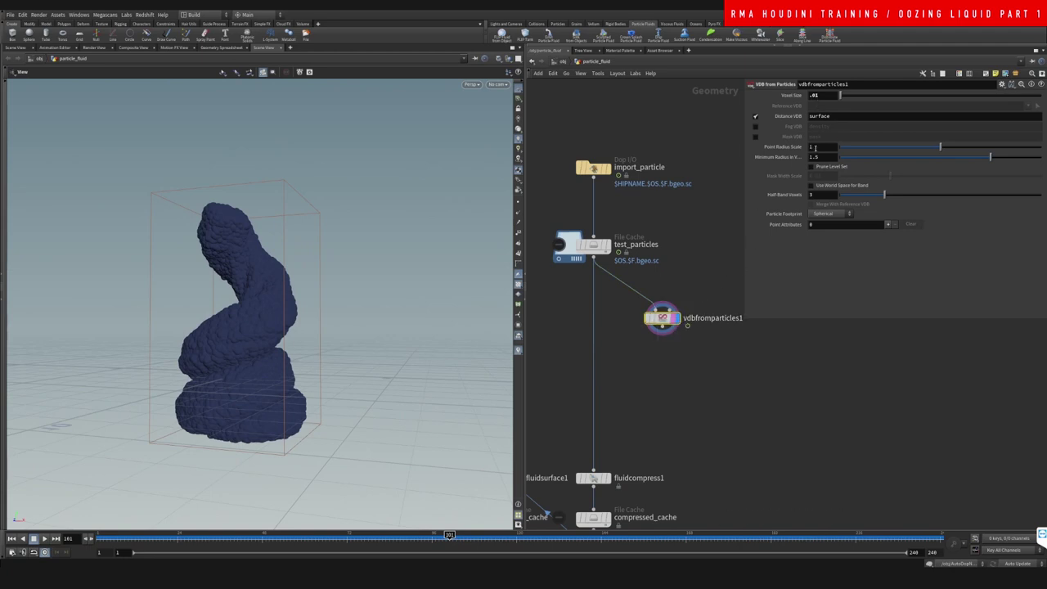
Try Point Radius Scale values of .8, .2 and .3 on vdbfromparticles1
key("Return")
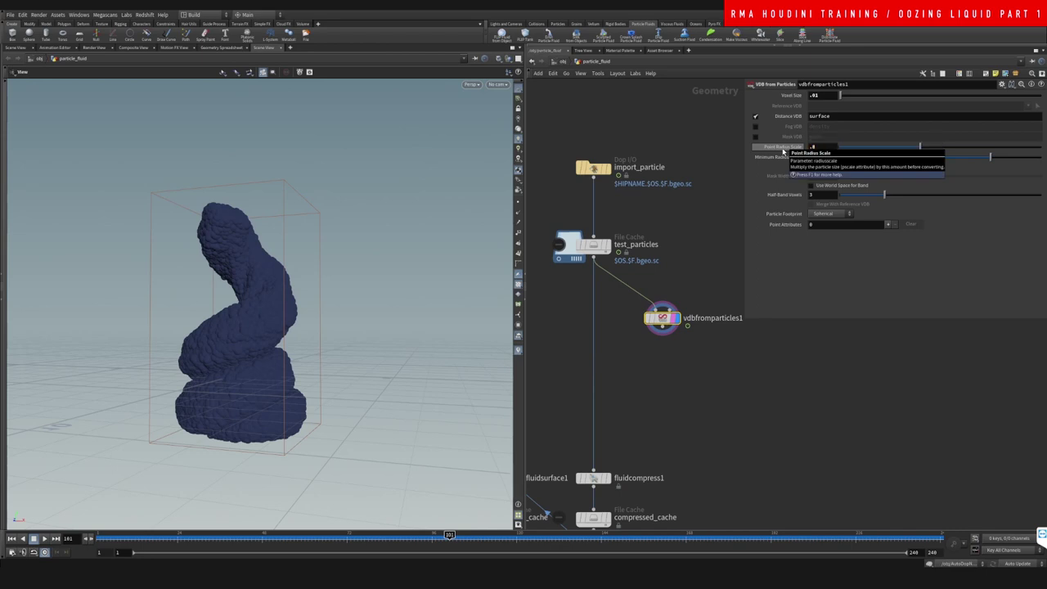
left_click(811, 147)
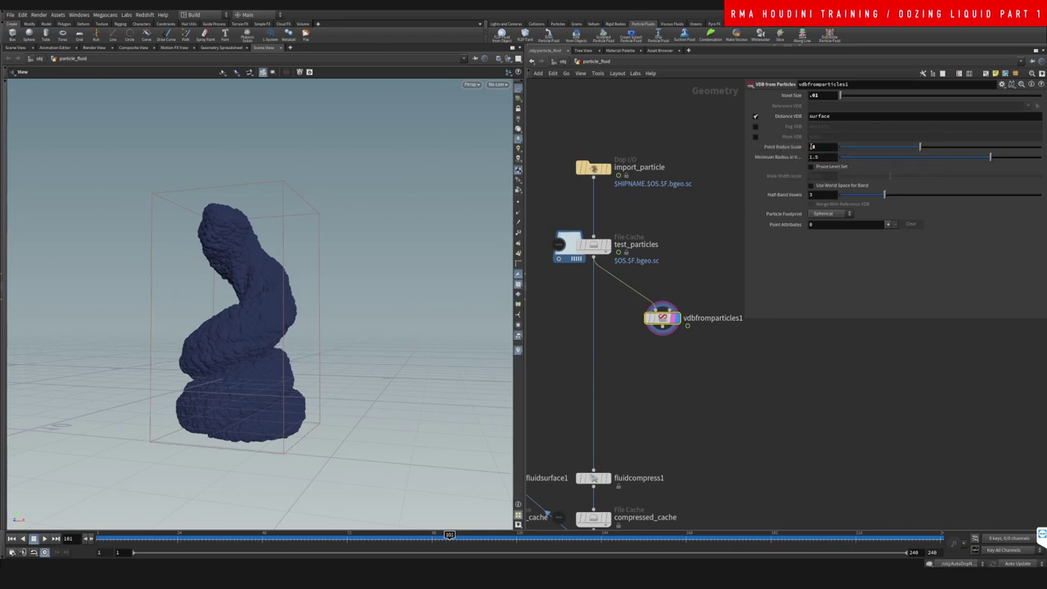
type("2")
key("Return")
double_click(816, 146)
type(".2")
key("Return")
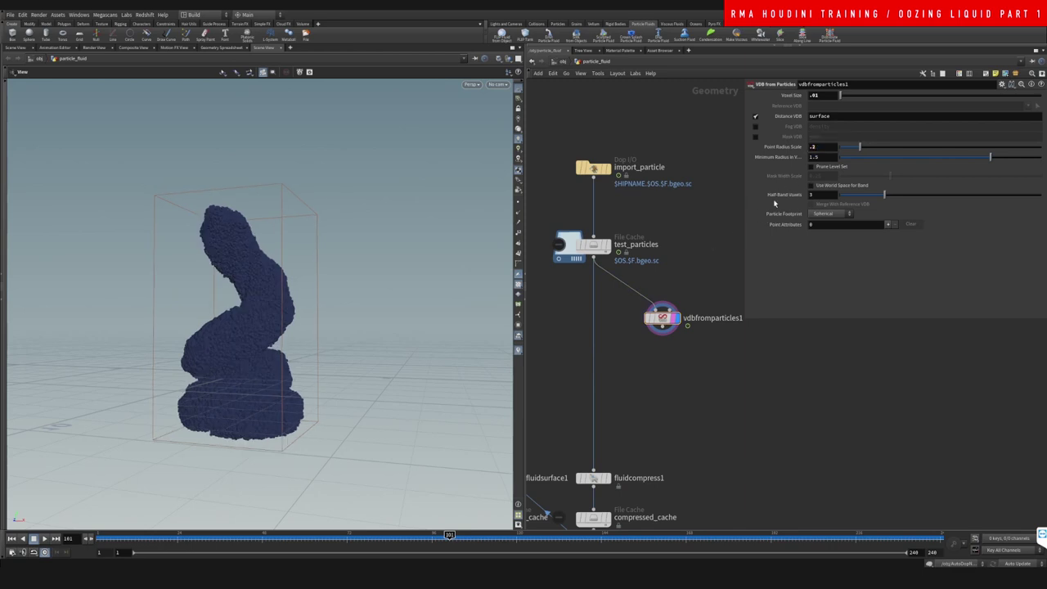
double_click(813, 146)
type("3")
key("Return")
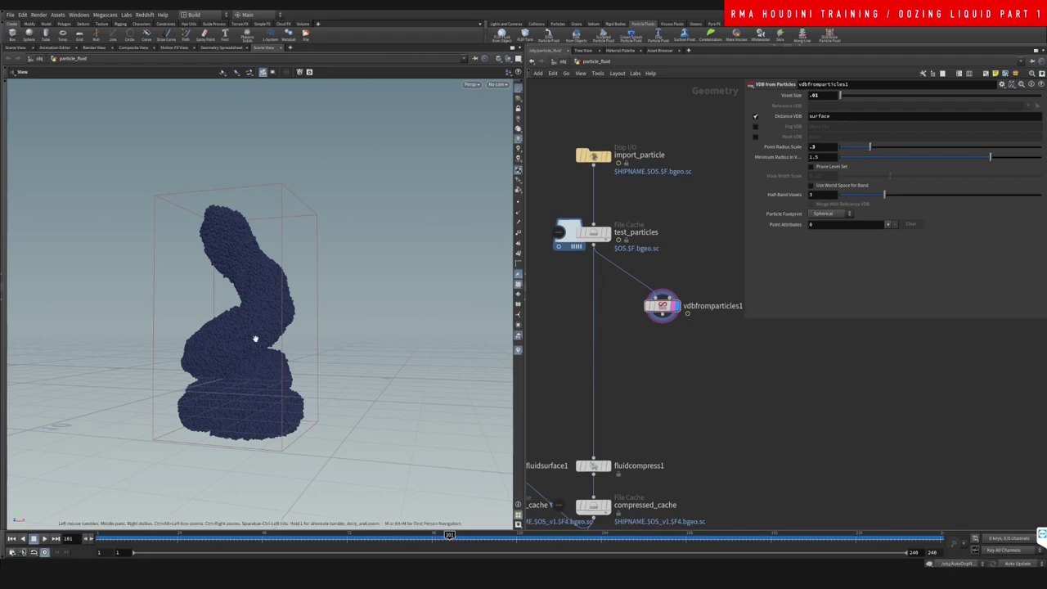
Add a displayed Convert VDB node after vdbfromparticles1 and set it to convert to Polygons
middle_click_drag(691, 329, 656, 339)
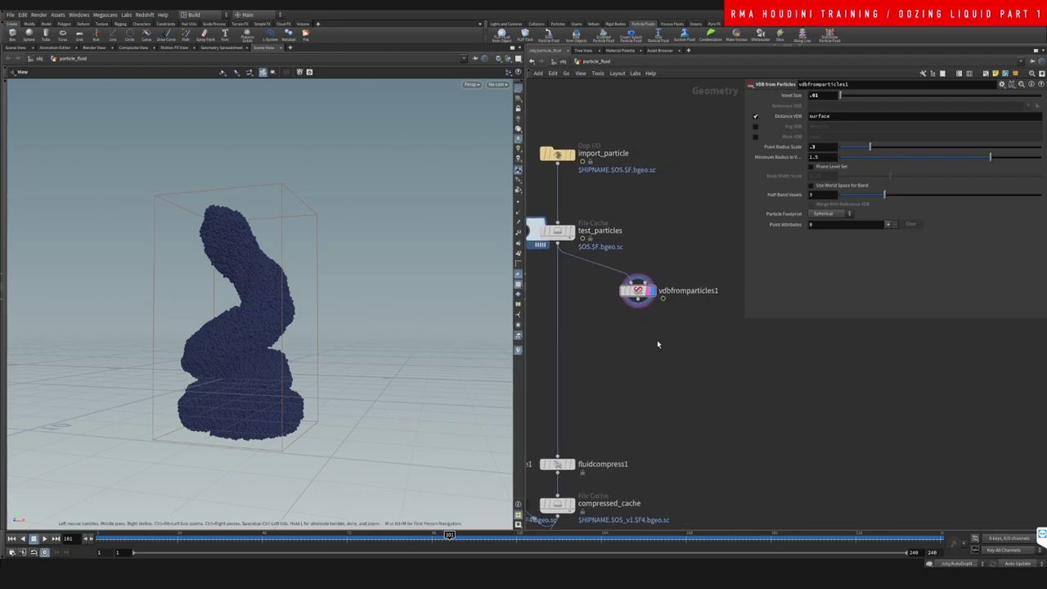
key("Tab")
type("par")
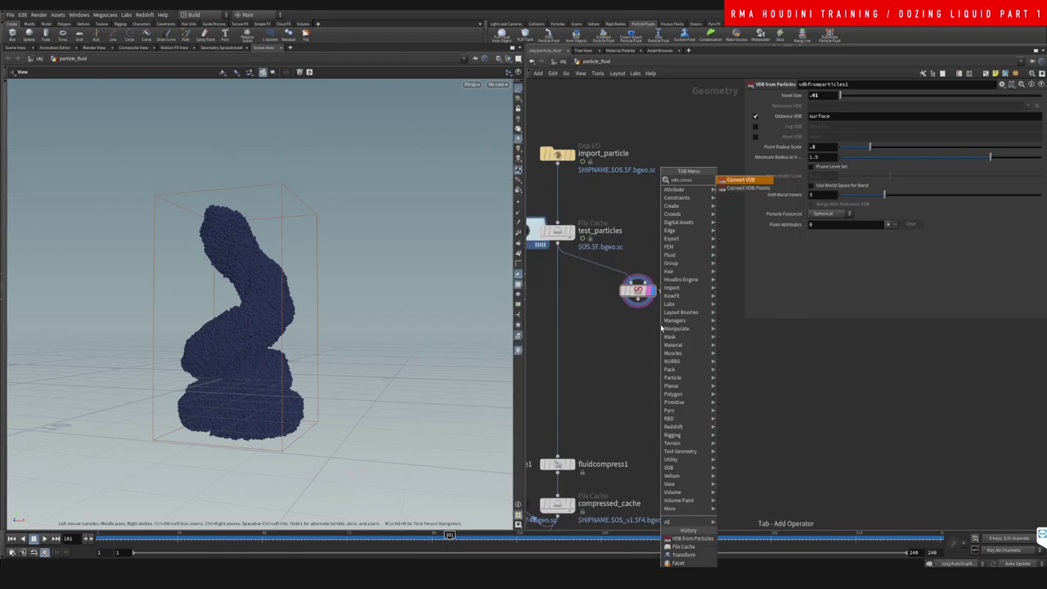
key("Return")
left_click(660, 328)
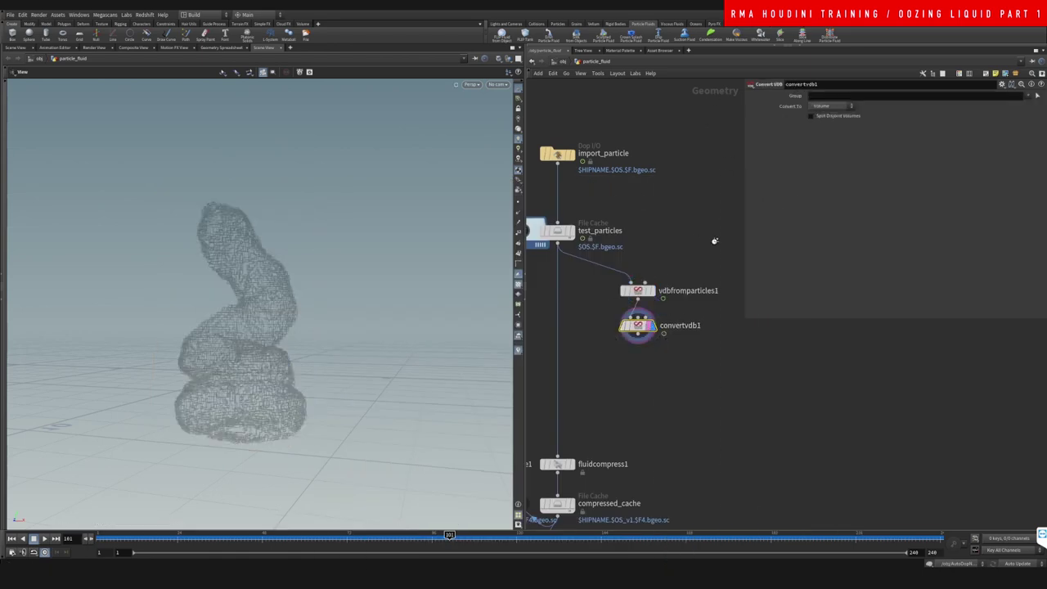
left_click(830, 106)
left_click(823, 131)
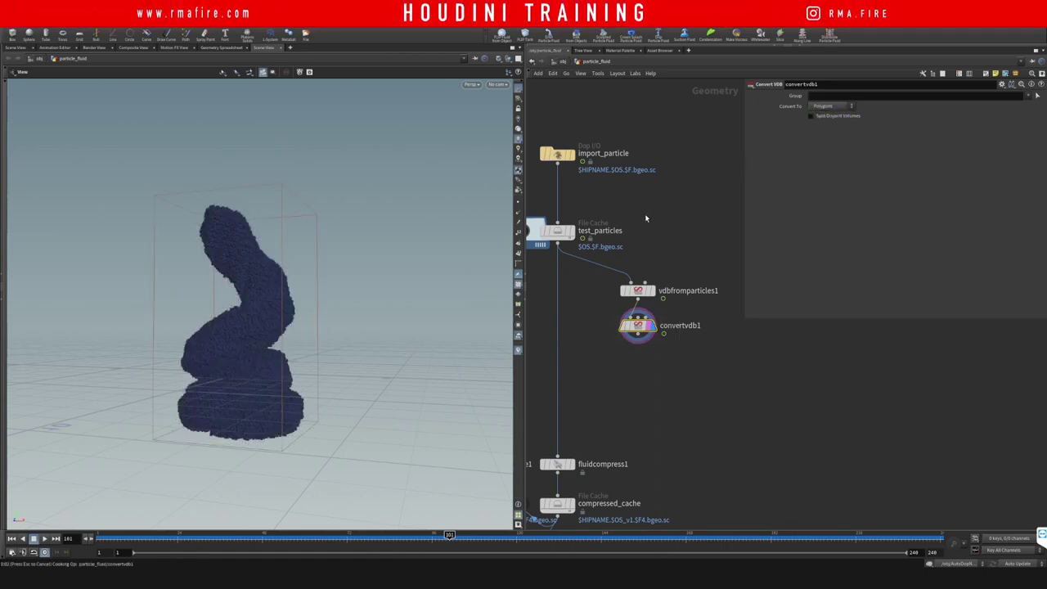
Set the Point Radius Scale of vdbfromparticles1 to .5 and its Voxel Size to .03
scroll(644, 217, "down", 2)
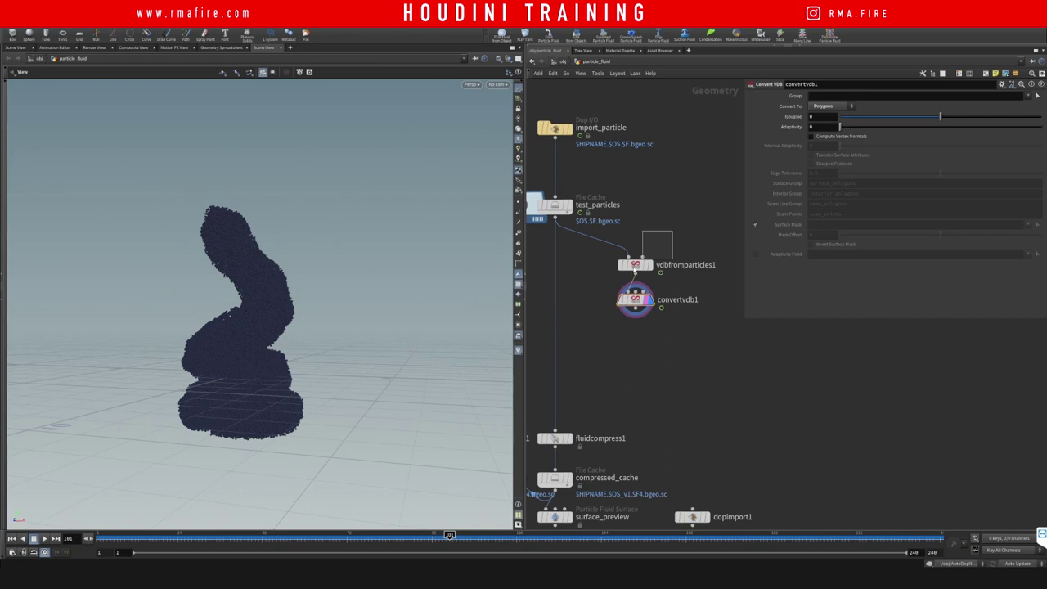
left_click(642, 263)
left_click(812, 146)
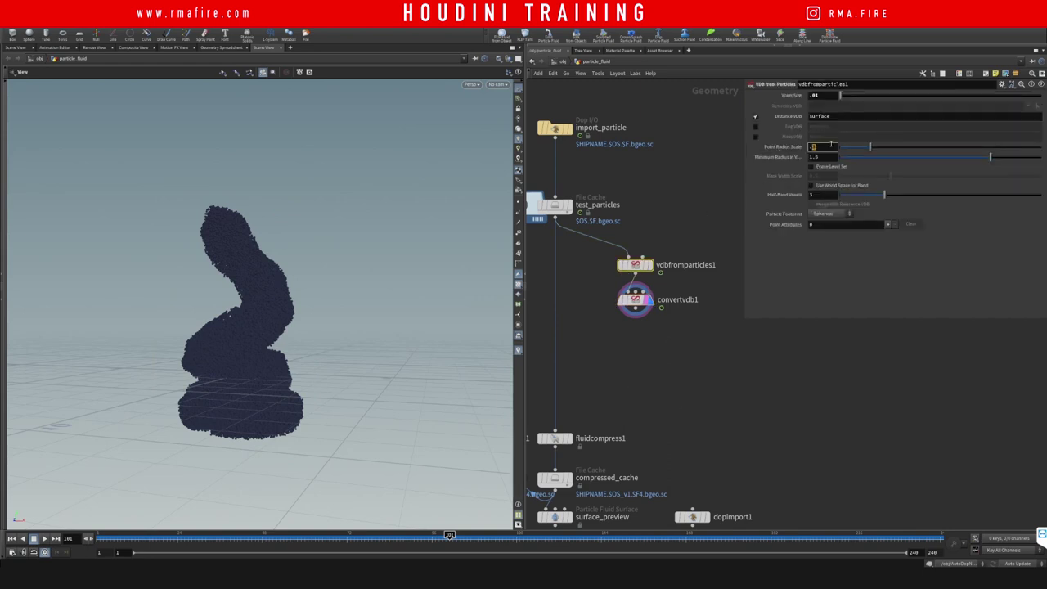
type(".5")
key("Return")
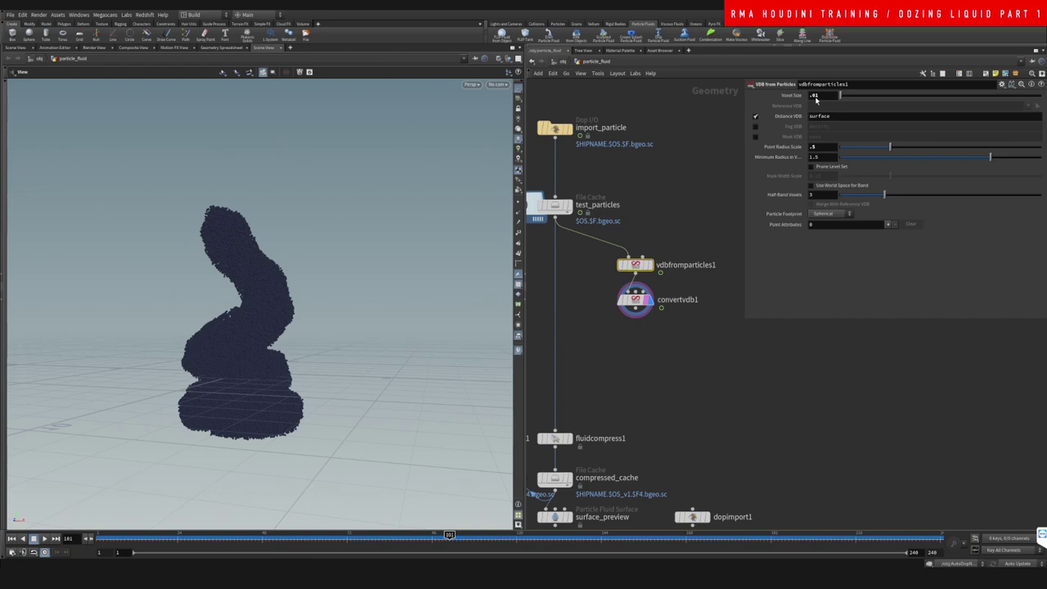
left_click(697, 209)
left_click_drag(816, 97, 843, 93)
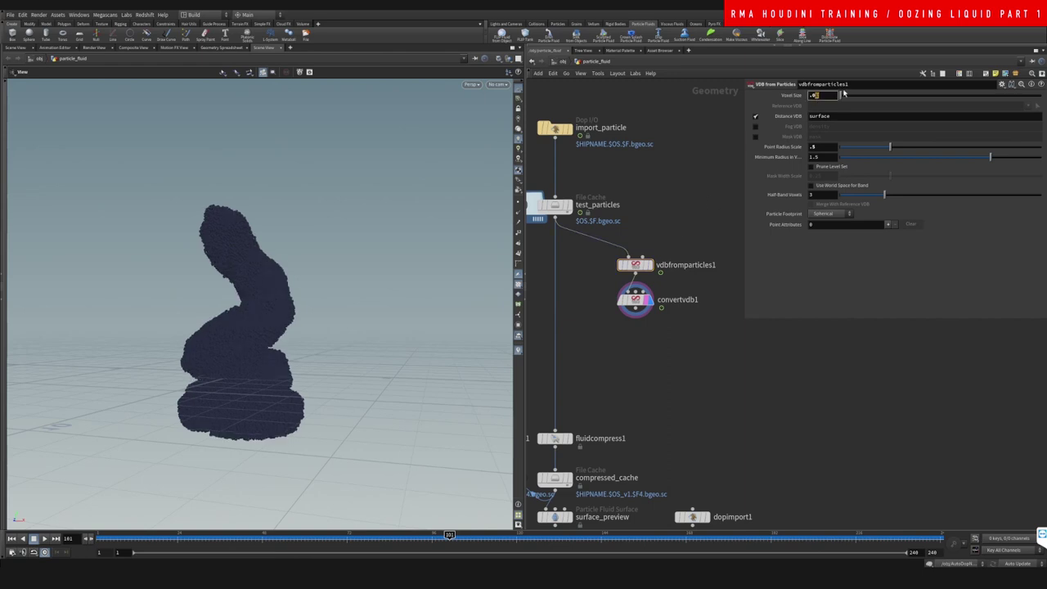
type("3")
key("Return")
Make room above convertvdb1 and insert a VDB Smooth SDF node between vdbfromparticles1 and convertvdb1
left_click(664, 303)
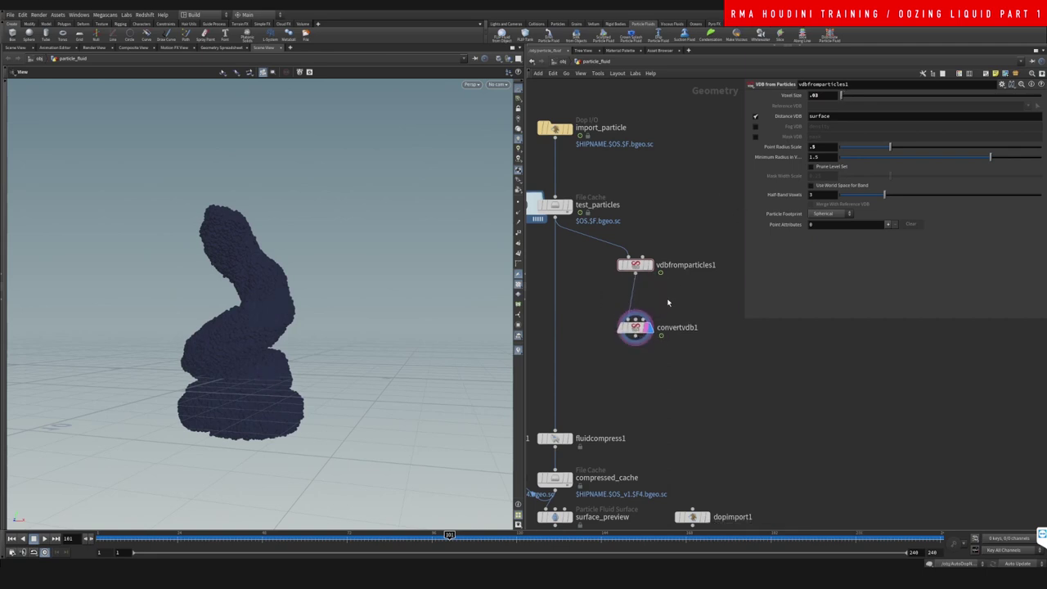
key("Tab")
type("part")
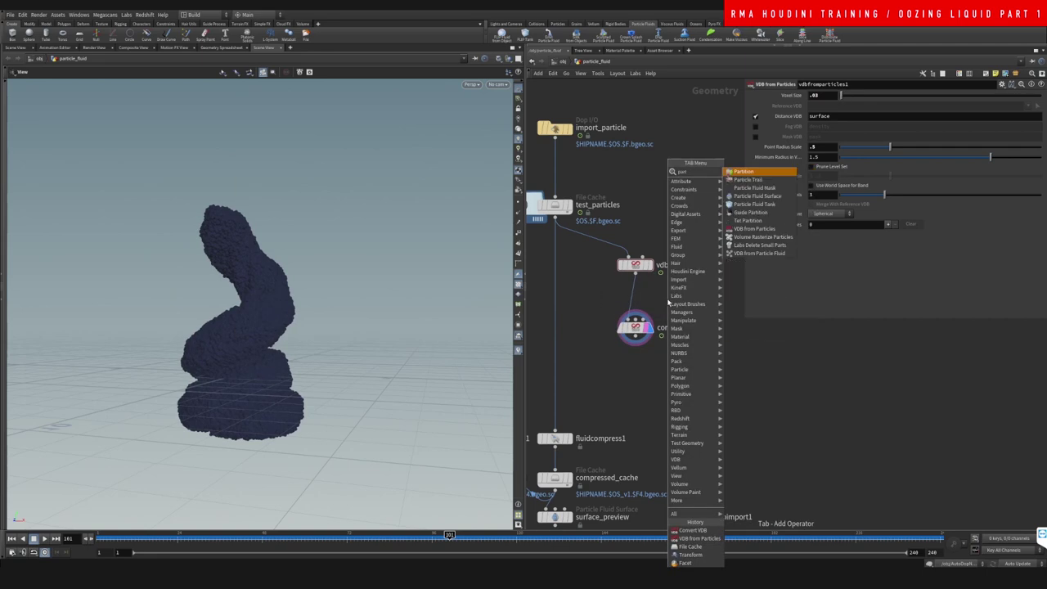
type(" s")
key("BackSpace")
key("BackSpace")
key("BackSpace")
key("BackSpace")
key("BackSpace")
key("BackSpace")
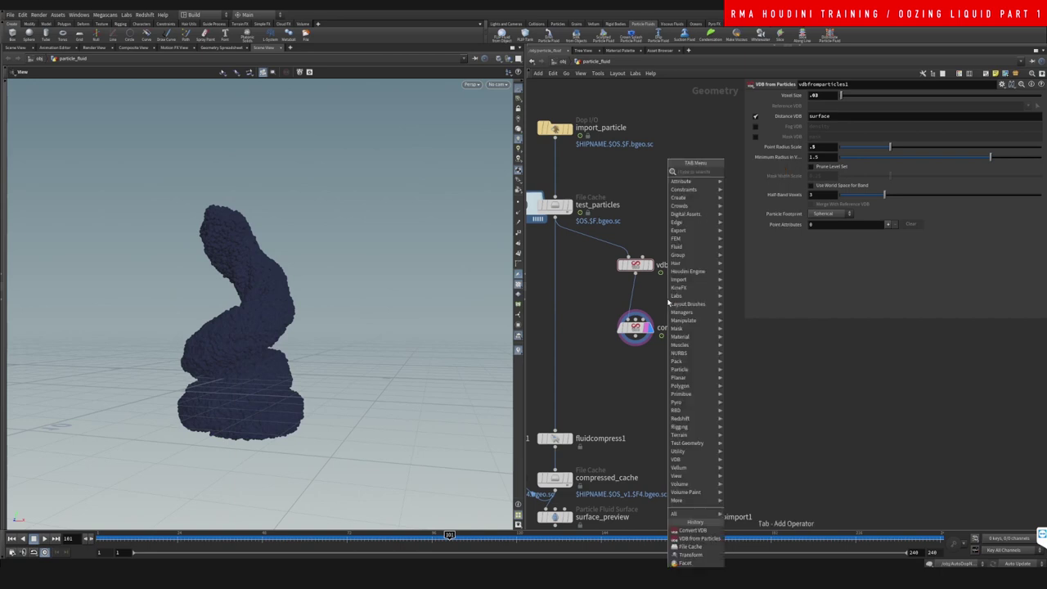
type("vdb sdf")
key("Return")
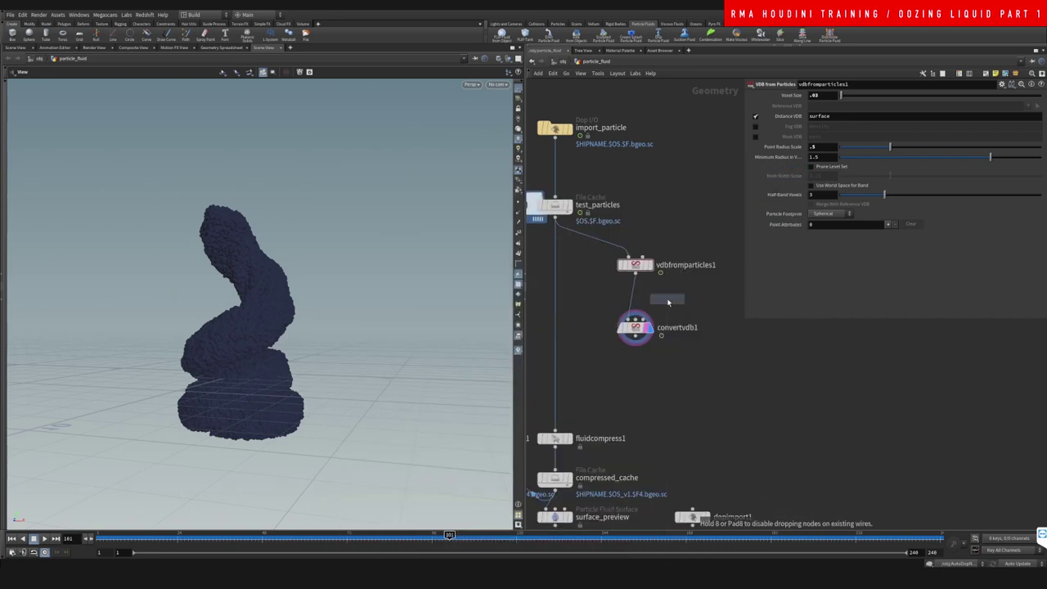
left_click(650, 298)
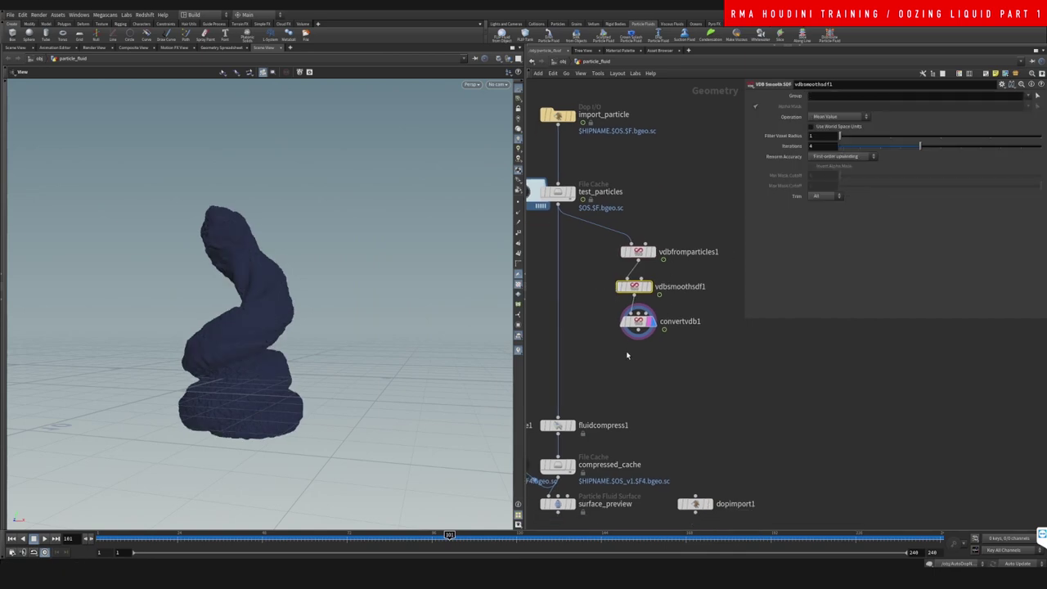
Line up vdbsmoothsdf1 and convertvdb1 in a tight column directly beneath vdbfromparticles1
middle_click_drag(618, 366, 620, 350)
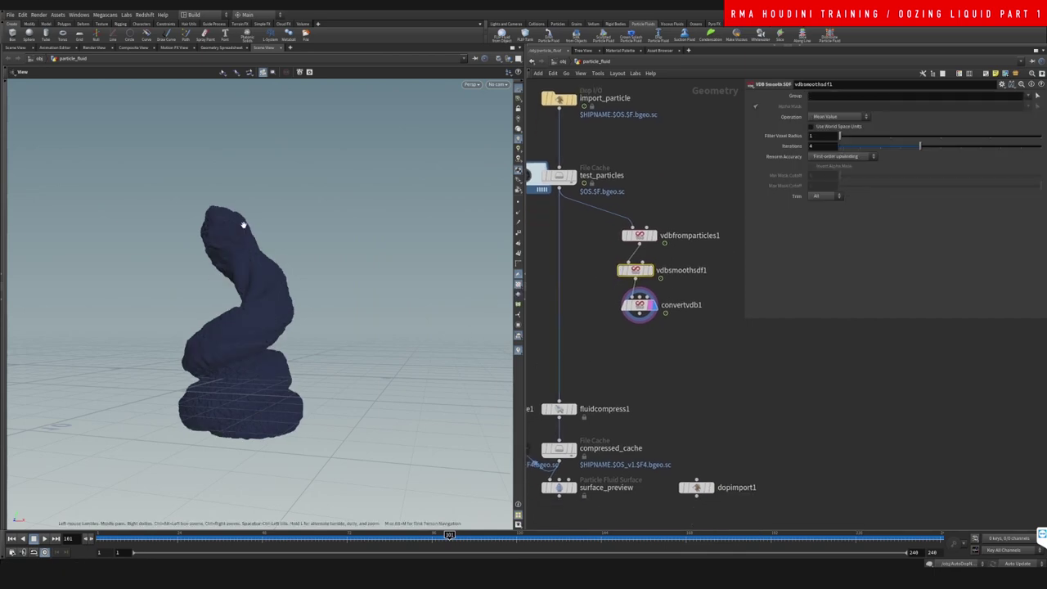
left_click_drag(253, 351, 276, 319)
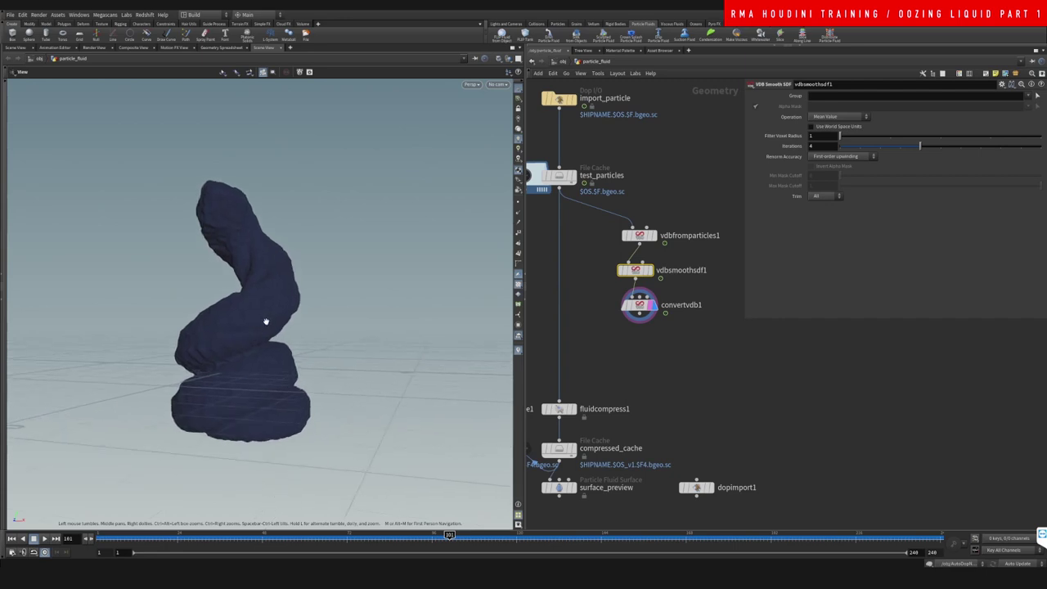
mouse_move(636, 274)
left_click_drag(635, 275, 639, 269)
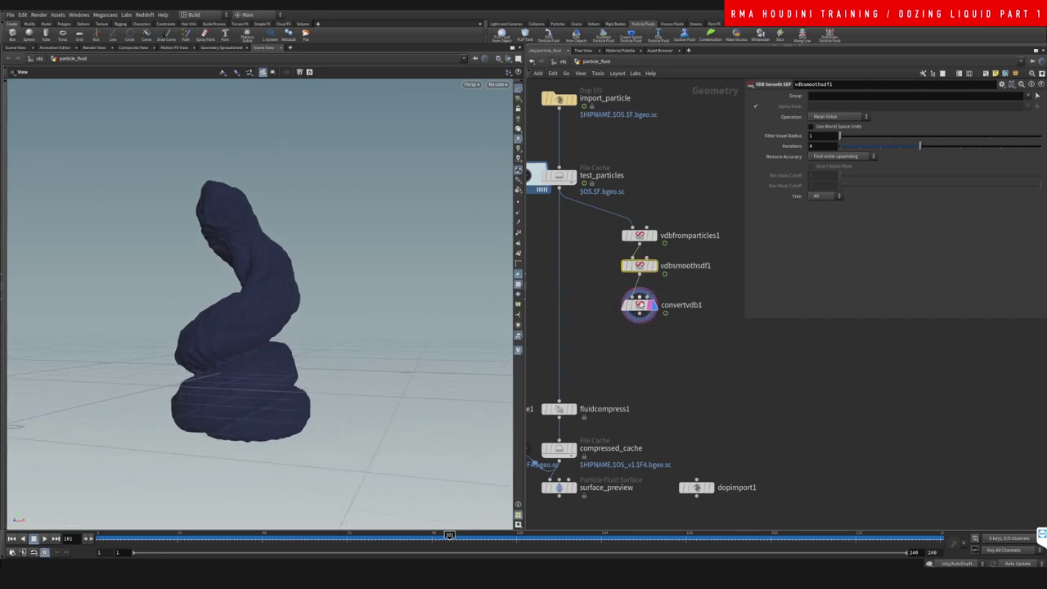
left_click_drag(639, 307, 640, 299)
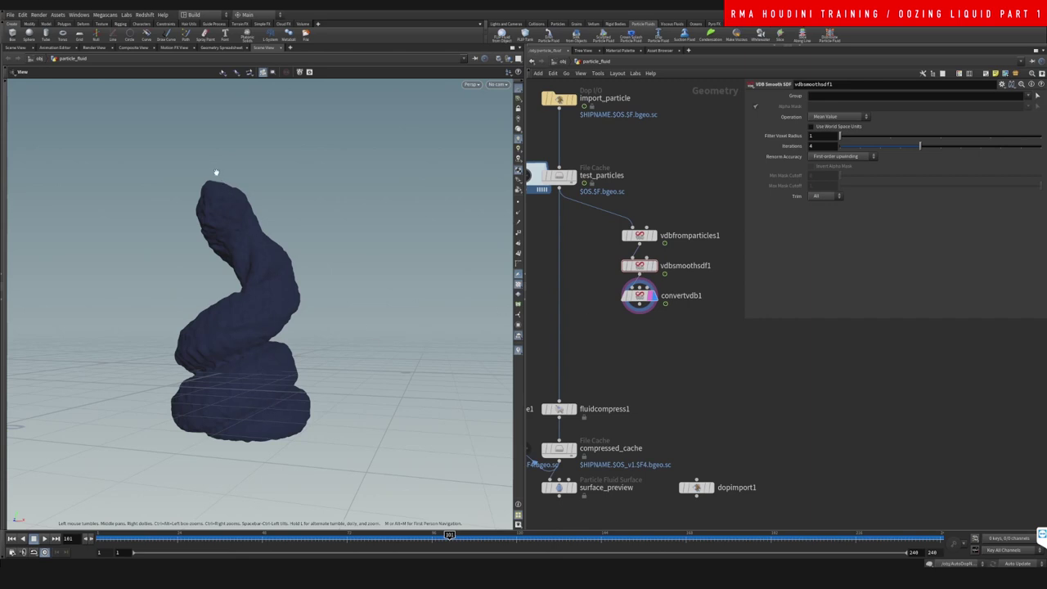
Go up to the object level and enter the AutoDopNetwork simulation network
middle_click_drag(634, 279, 655, 336)
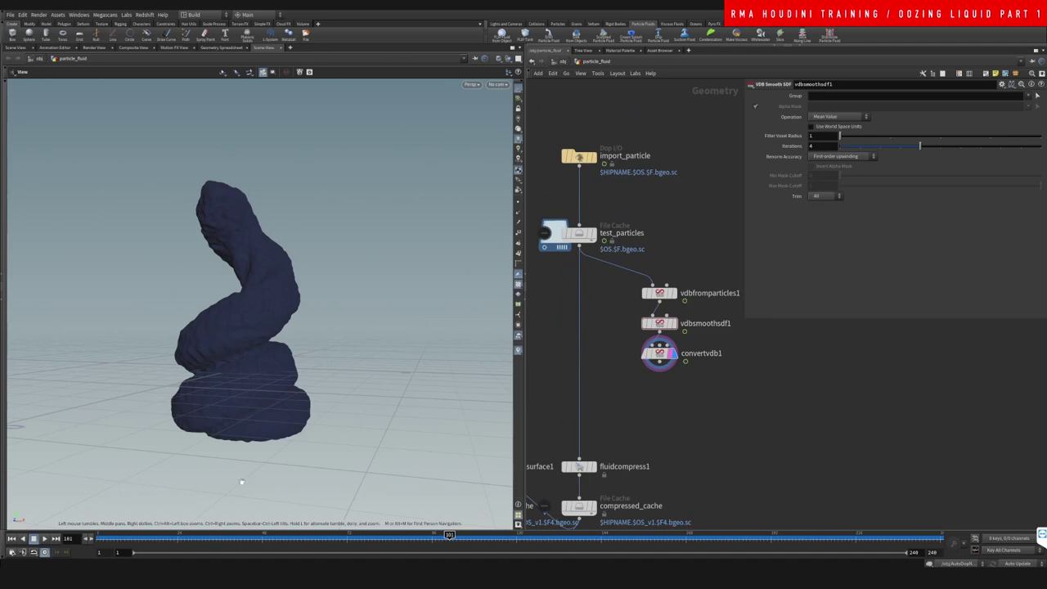
left_click(582, 155)
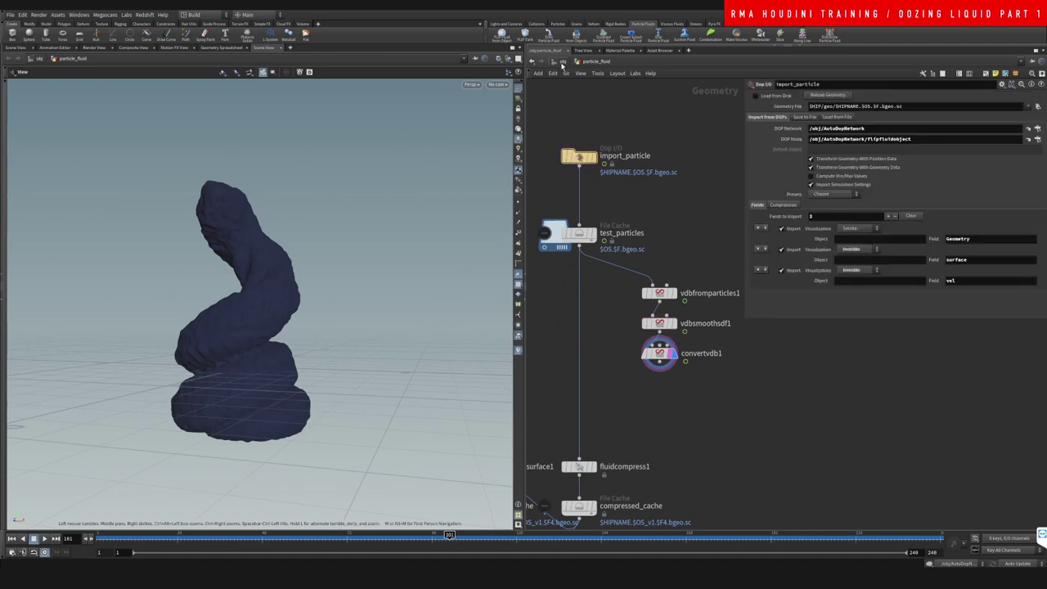
left_click(561, 62)
left_click(597, 267)
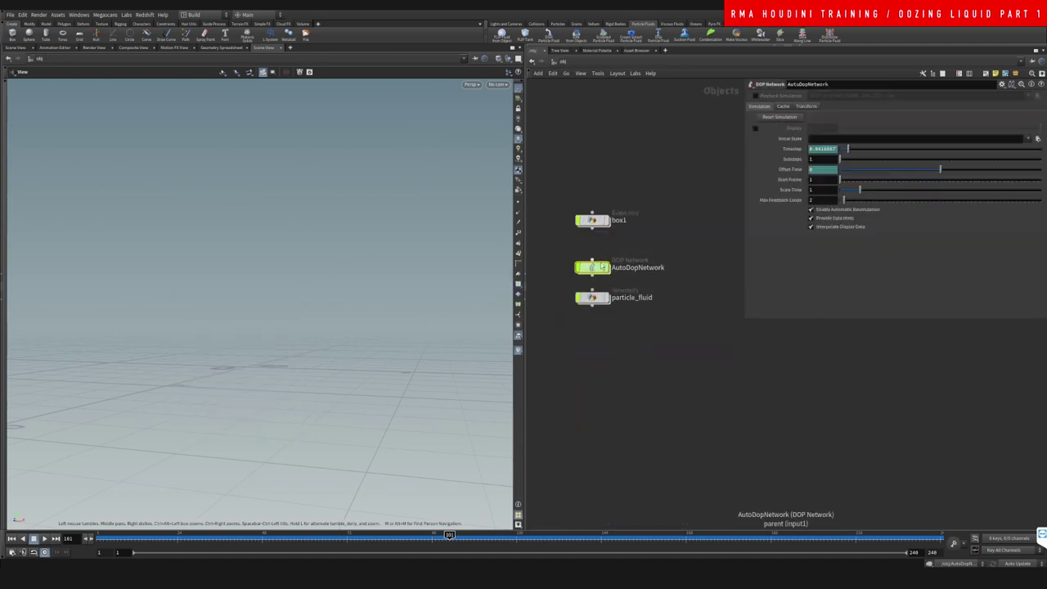
double_click(602, 267)
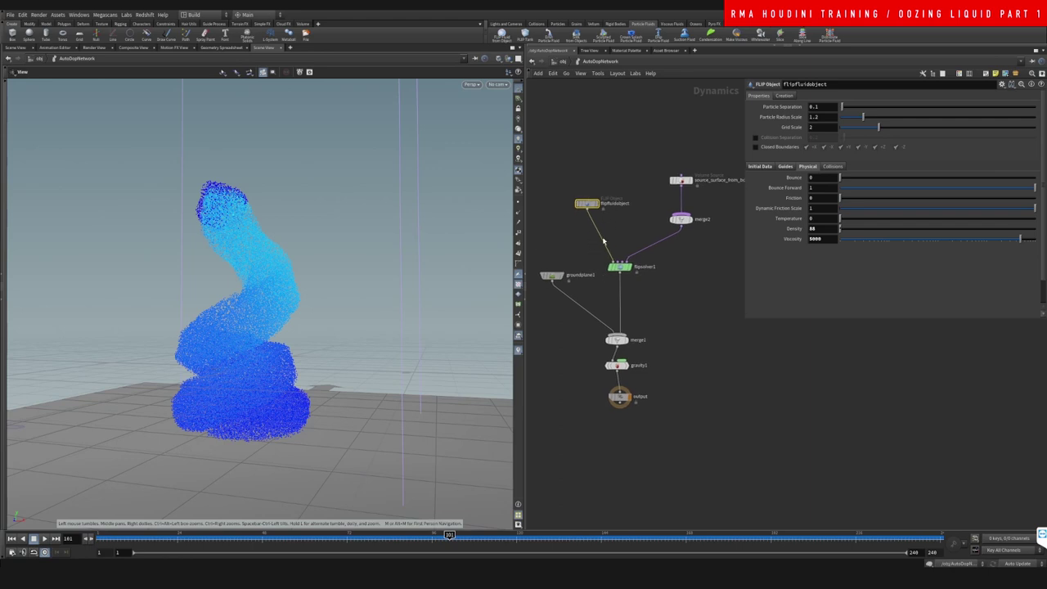
Try a Particle Separation of 0.08 on flipfluidobject, settle on 0.05, and briefly play the simulation before returning to frame 1
left_click_drag(547, 167, 641, 218)
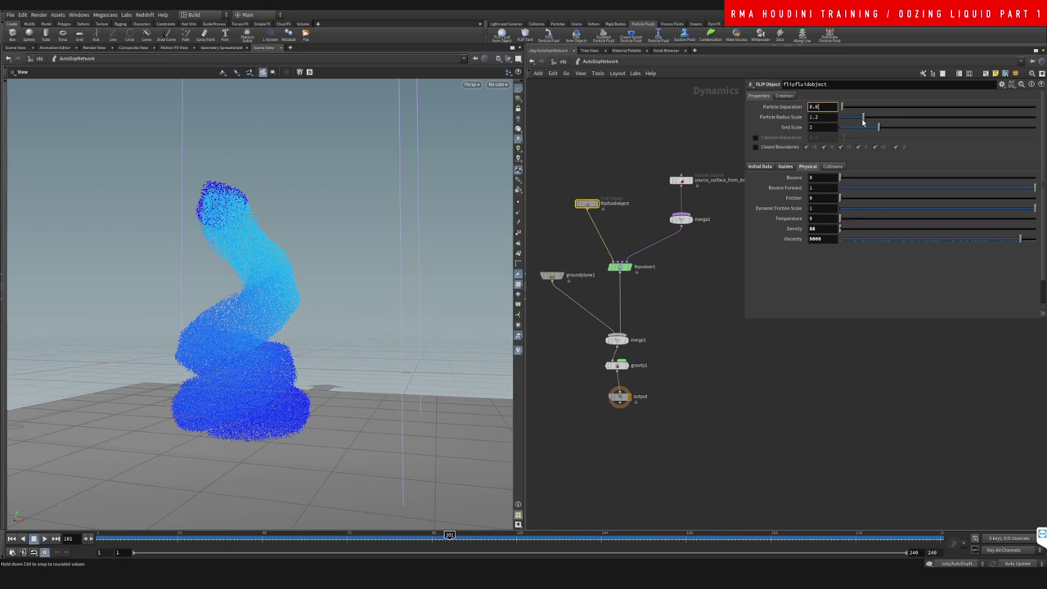
type("8")
key("Return")
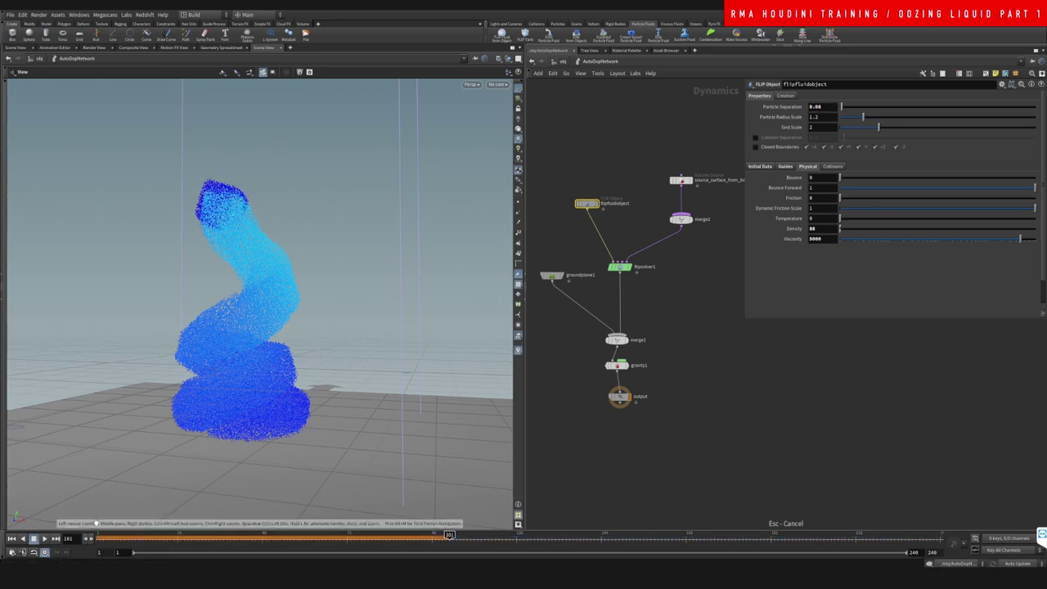
left_click_drag(817, 107, 853, 111)
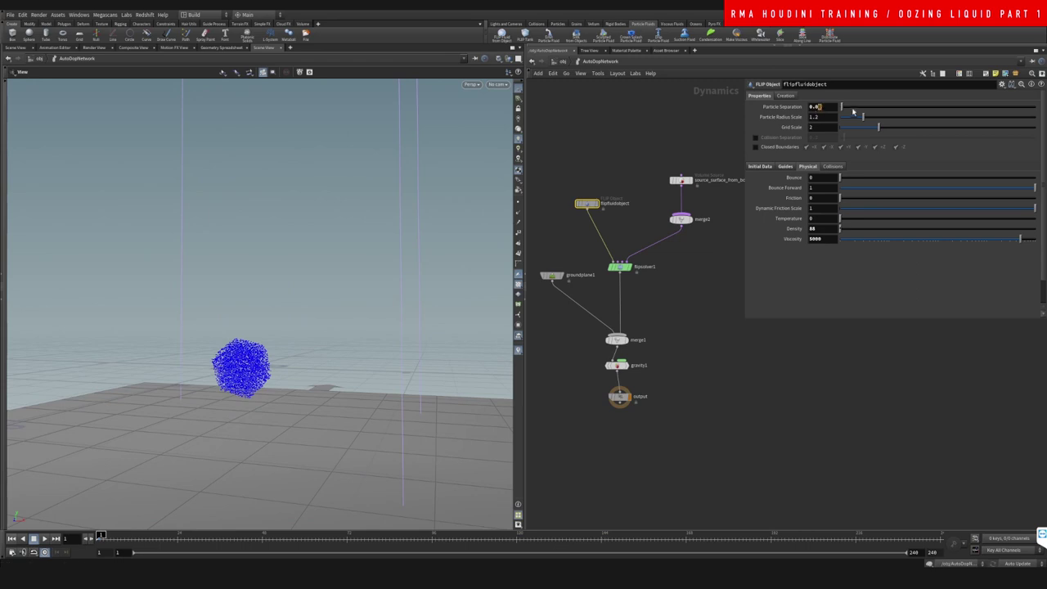
key("Return")
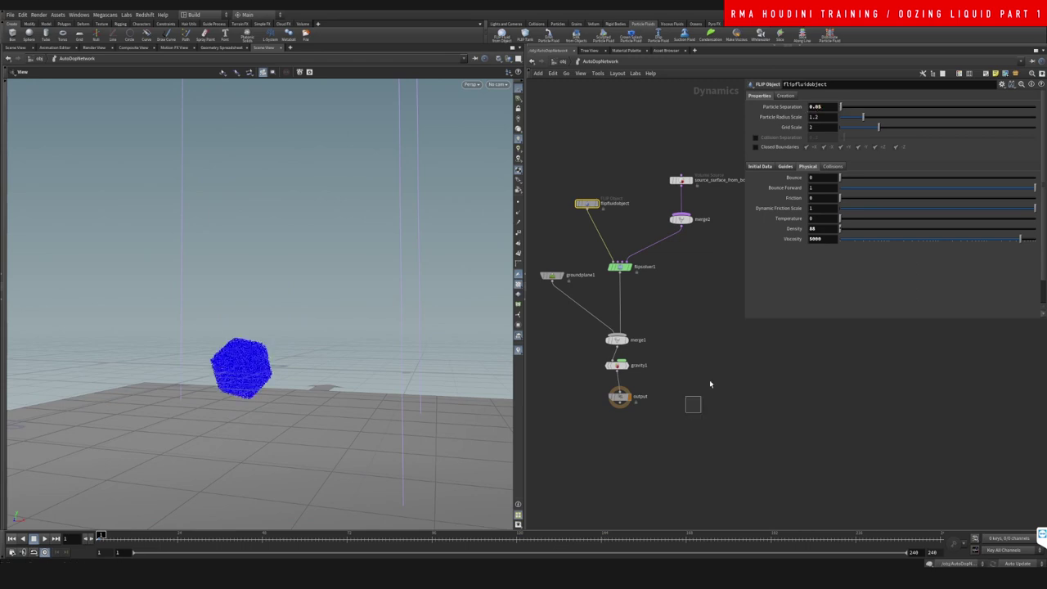
left_click(45, 538)
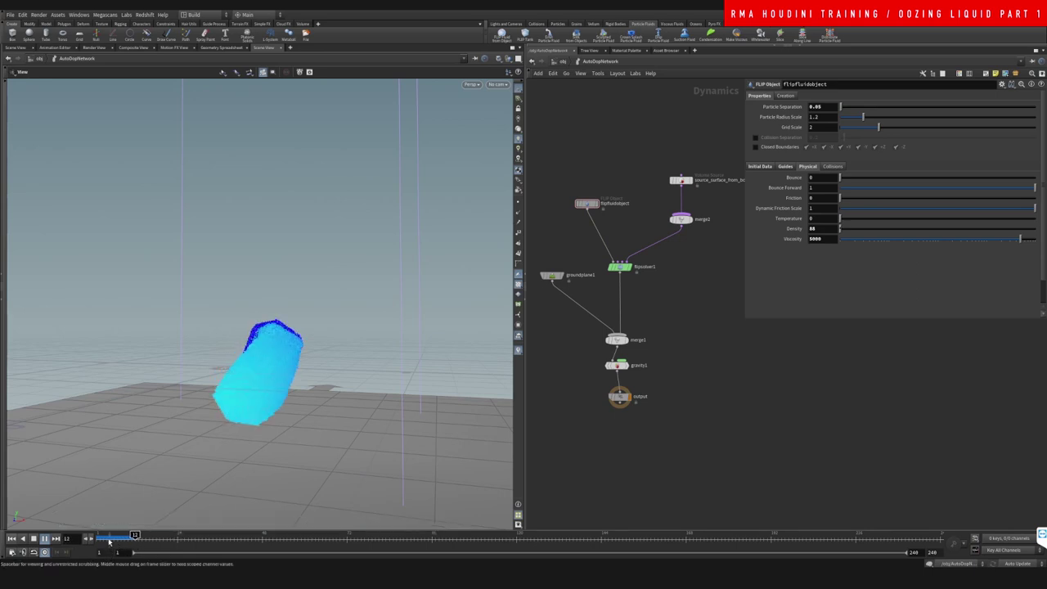
left_click_drag(107, 540, 97, 539)
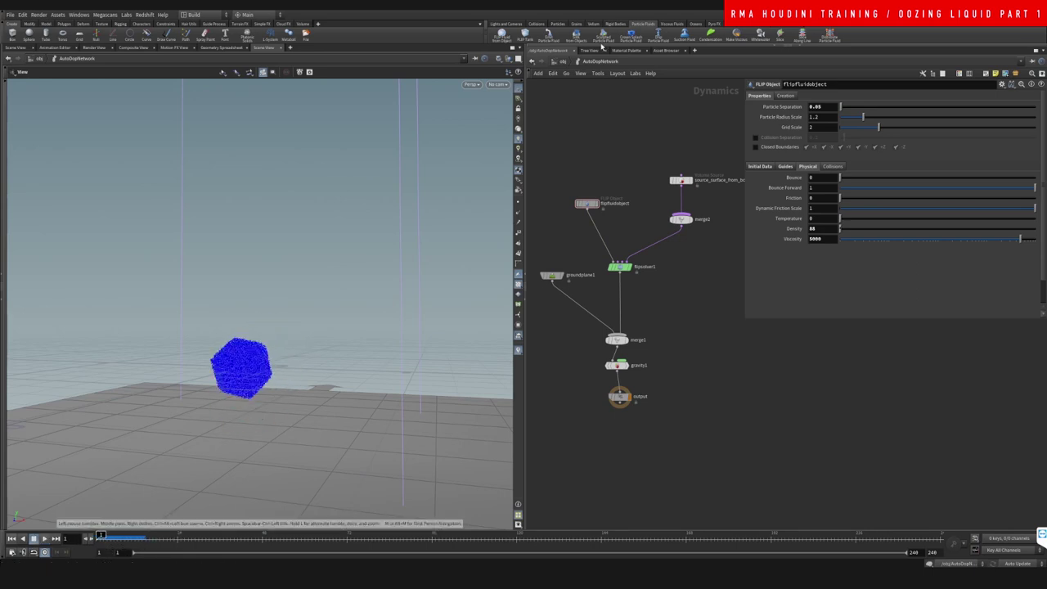
Return to the object level and enter the particle_fluid network, at the test_particles file cache
left_click(563, 63)
double_click(591, 303)
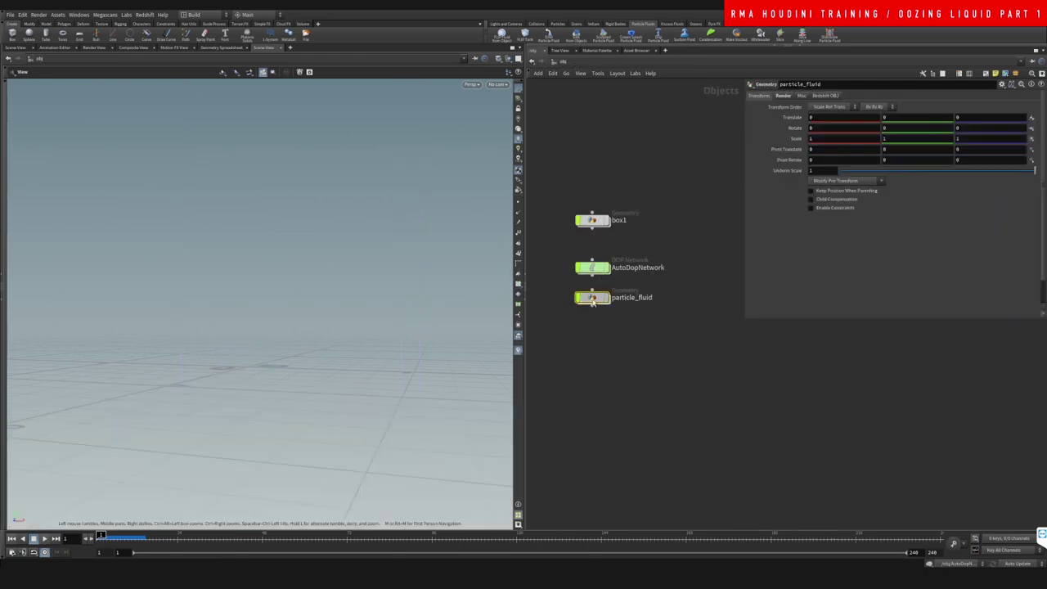
left_click_drag(634, 209, 552, 290)
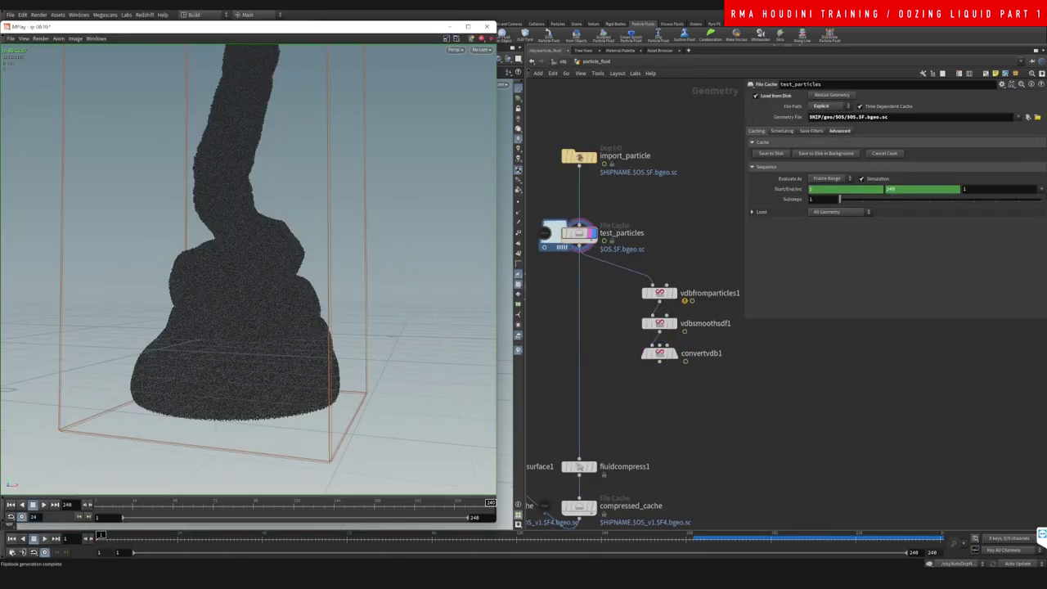
Review the particle flipbook in MPlay, scrub it to frame 156, and close it
scroll(258, 322, "down", 2)
middle_click_drag(271, 273, 269, 282)
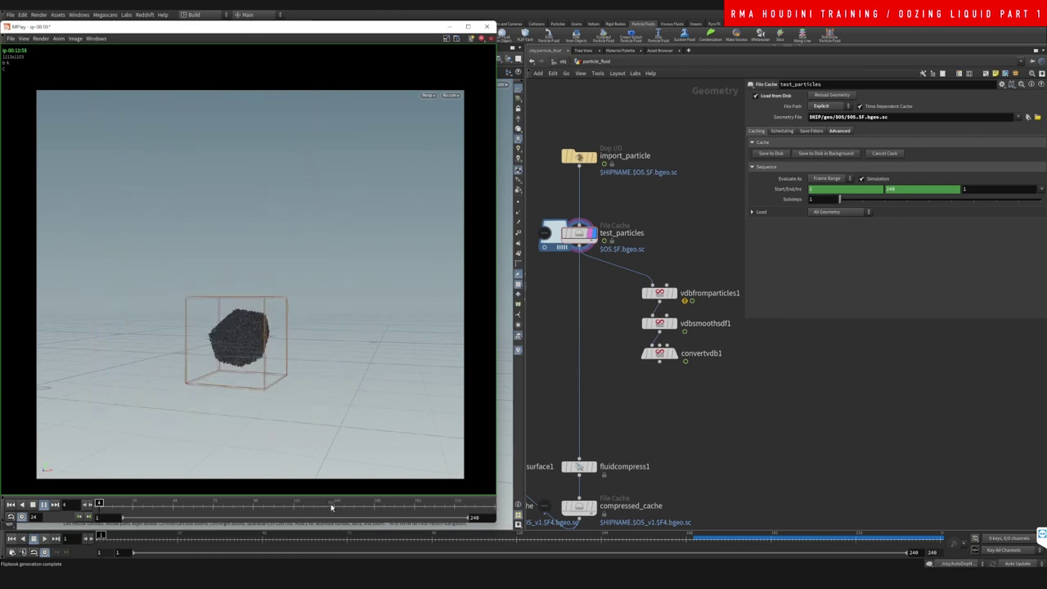
mouse_move(332, 505)
left_mouse_down()
mouse_move(131, 507)
mouse_move(410, 505)
mouse_move(128, 505)
mouse_move(353, 504)
left_mouse_up()
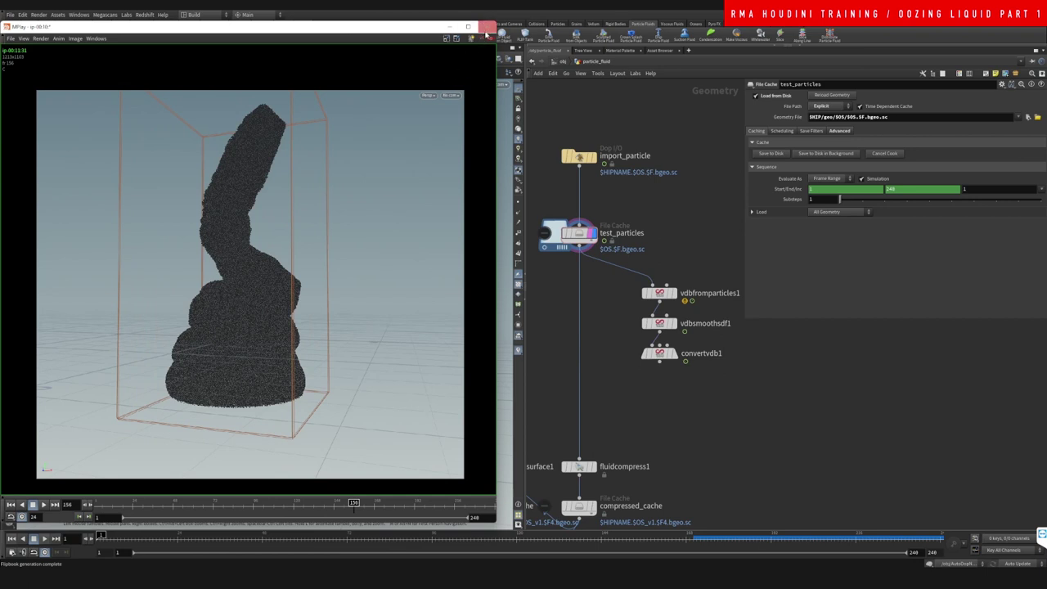
left_click(596, 319)
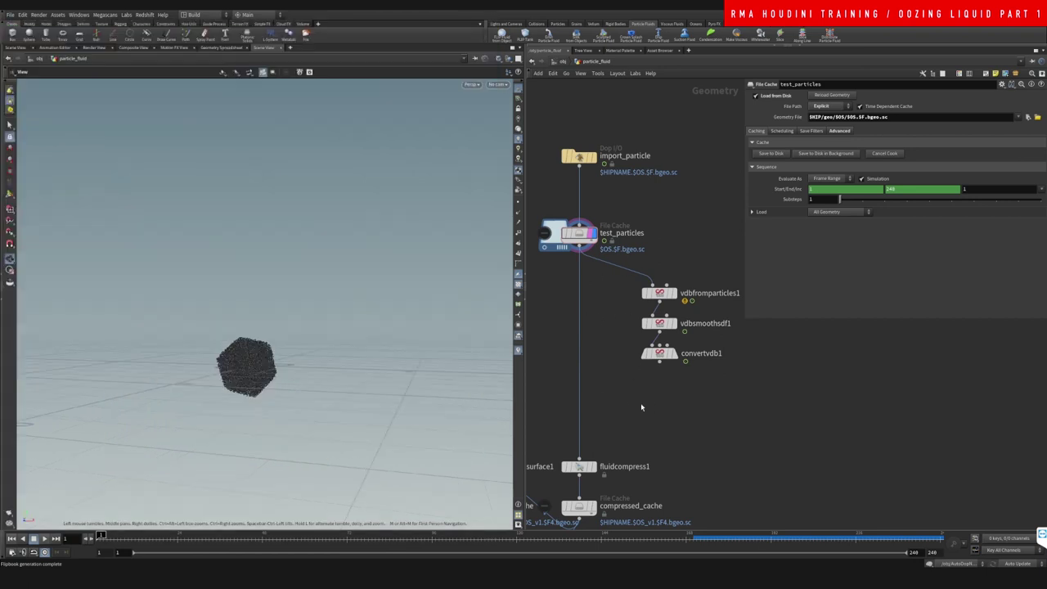
Move the timeline to frame 139 of the cached particles
left_click(448, 535)
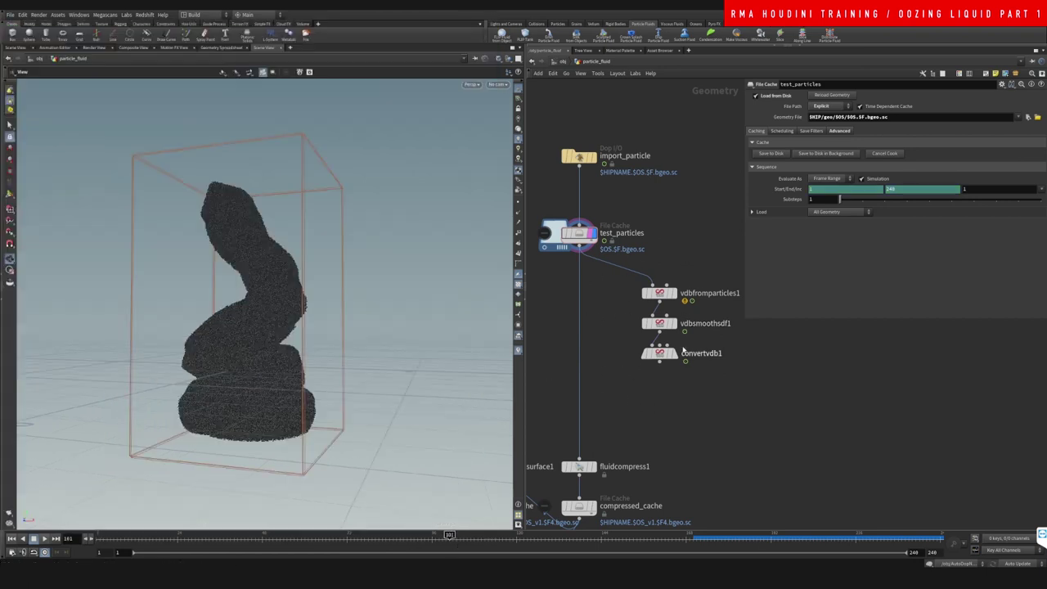
middle_click_drag(685, 397, 669, 386)
left_click(581, 538)
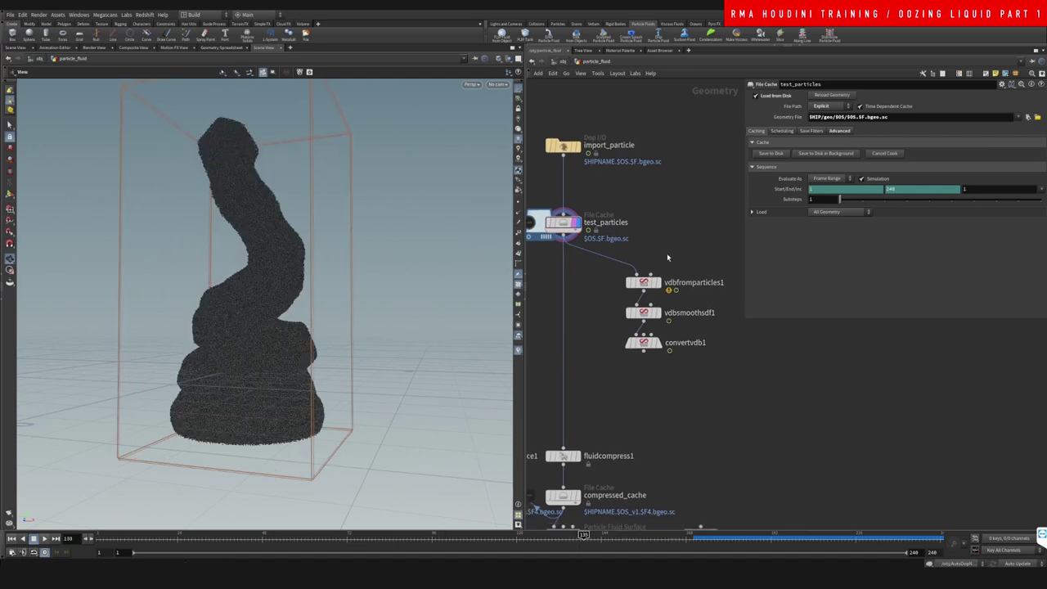
Try a Voxel Size of .01 on vdbfromparticles1 and display the smoothed result of vdbsmoothsdf1
left_click(658, 282)
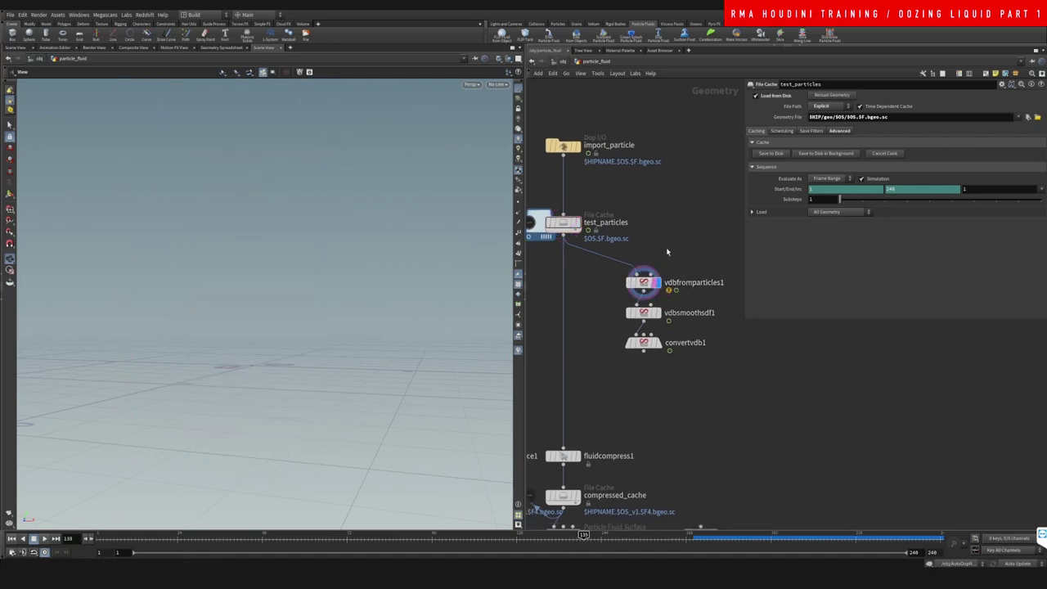
left_click(652, 281)
left_click(814, 95)
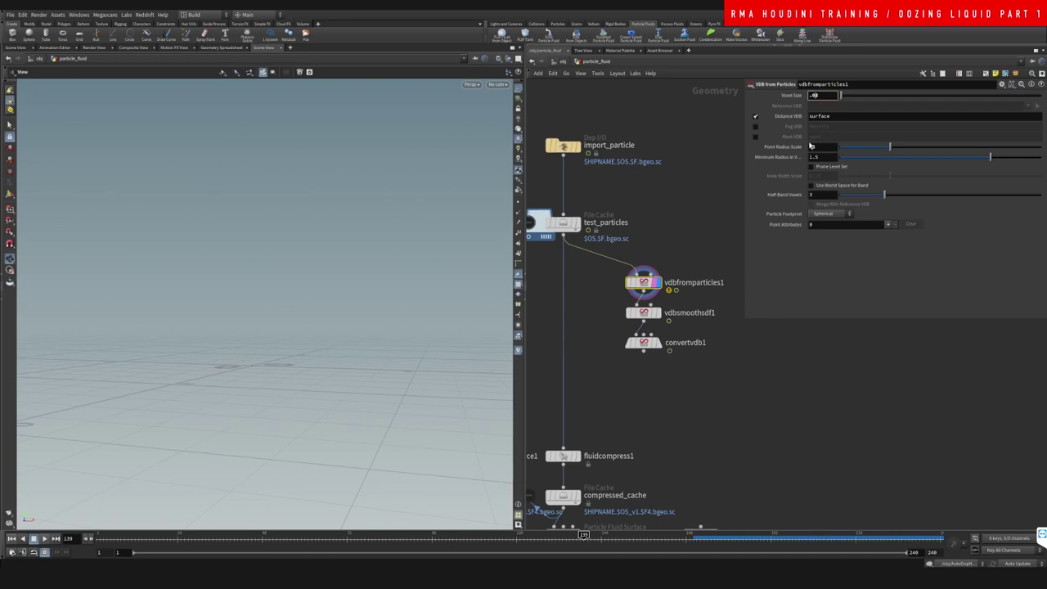
type(".01")
key("Return")
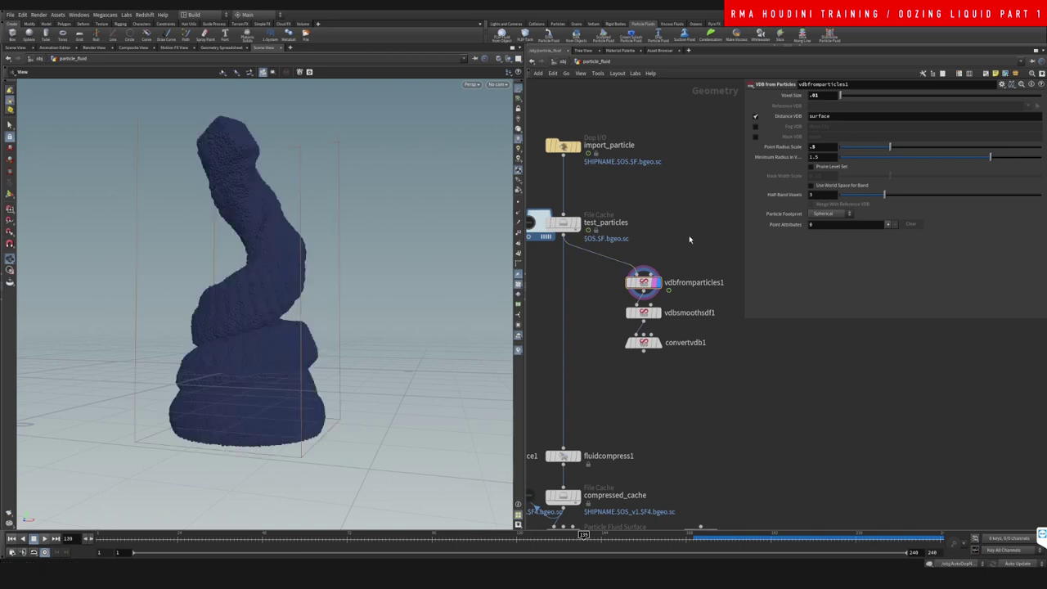
middle_click_drag(676, 220, 673, 205)
mouse_move(655, 299)
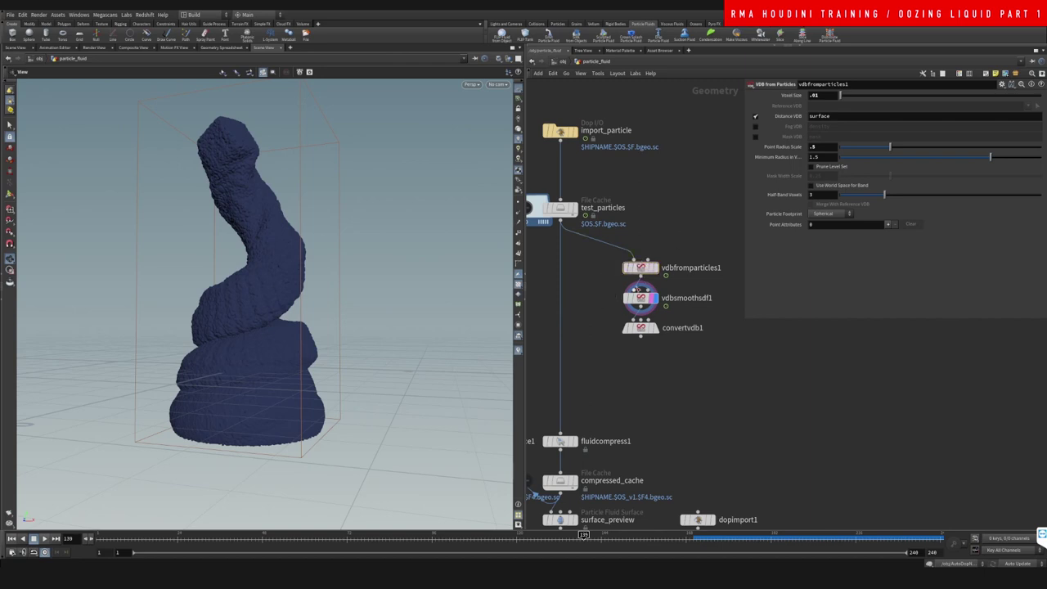
Try a Point Radius Scale of .4 on vdbfromparticles1 and display the polygon result of convertvdb1
left_click(663, 269)
left_click_drag(812, 147, 832, 148)
type(".4")
key("Return")
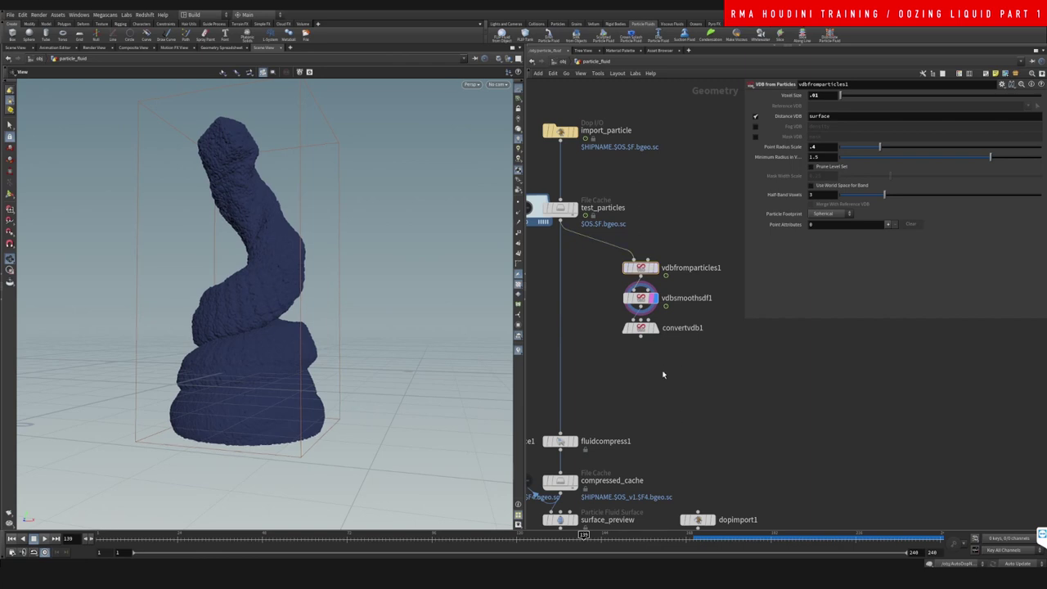
mouse_move(652, 330)
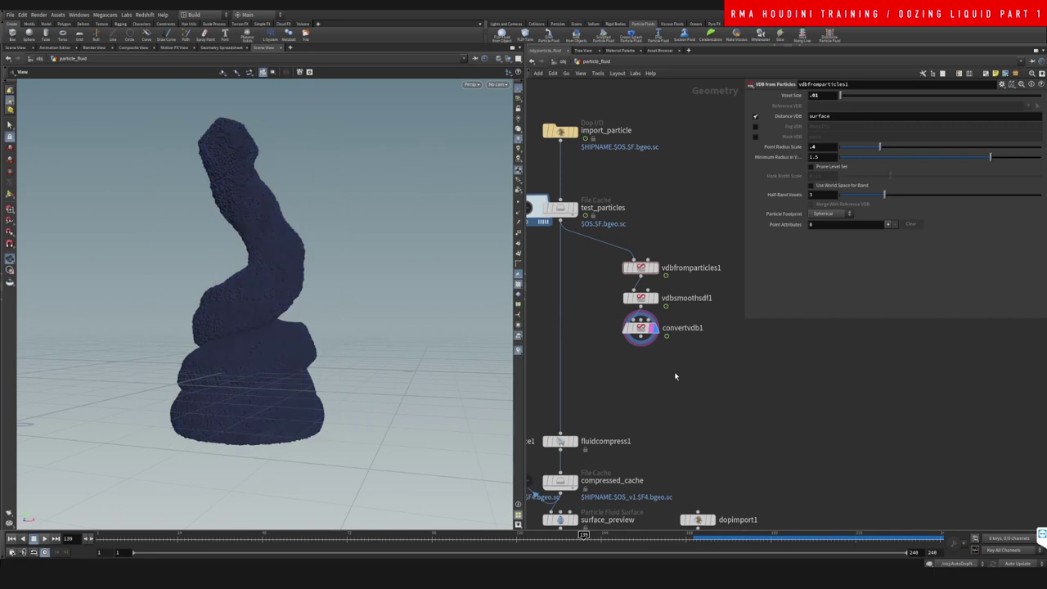
Display vdbfromparticles1 and try a Voxel Size of .02 before setting it to .015
middle_click_drag(668, 379, 661, 398)
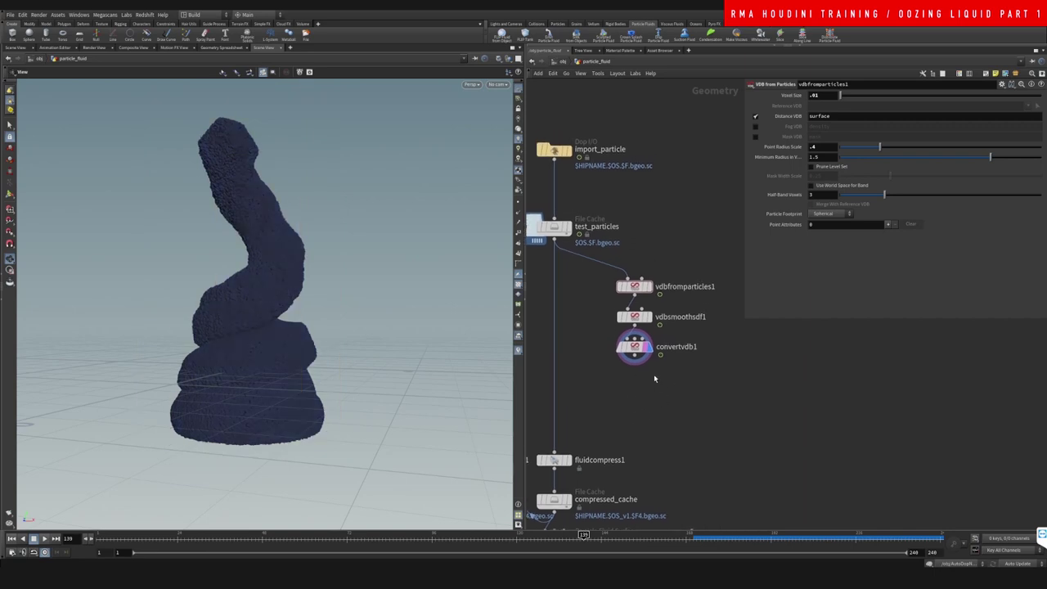
left_click(653, 269)
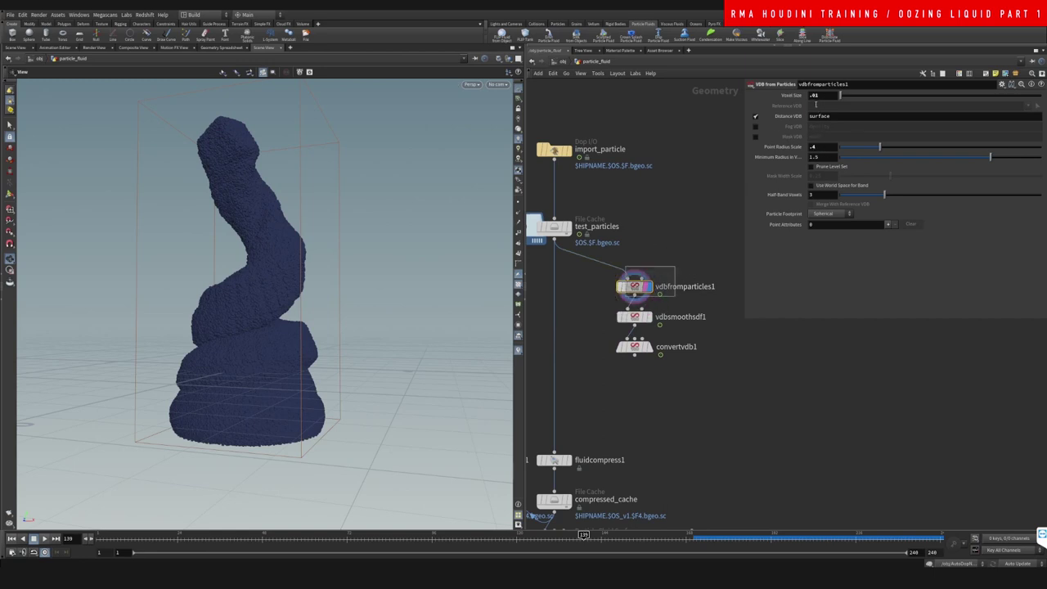
left_click(824, 95)
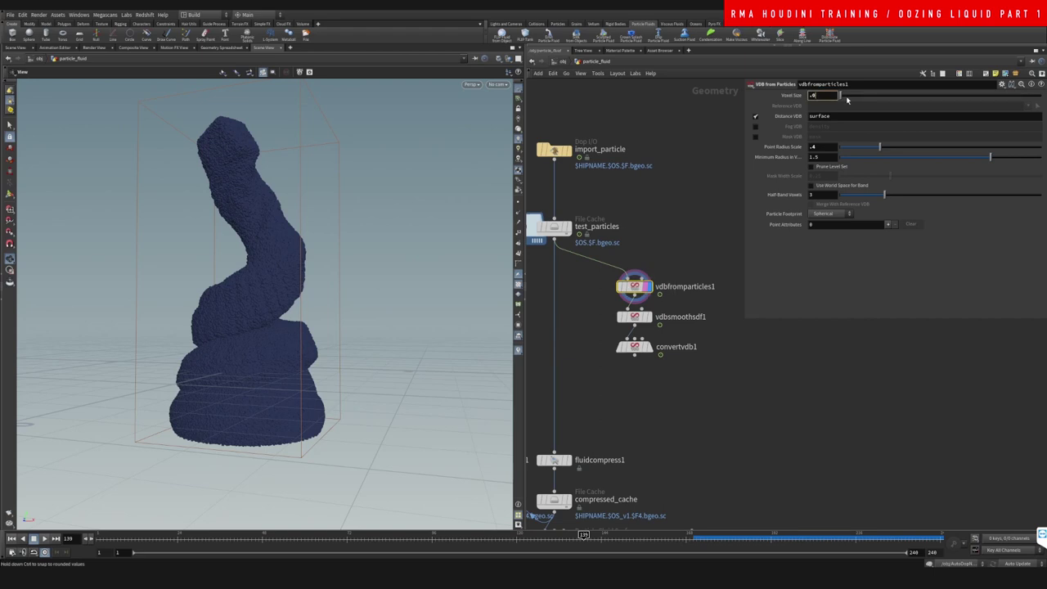
type("2")
key("Return")
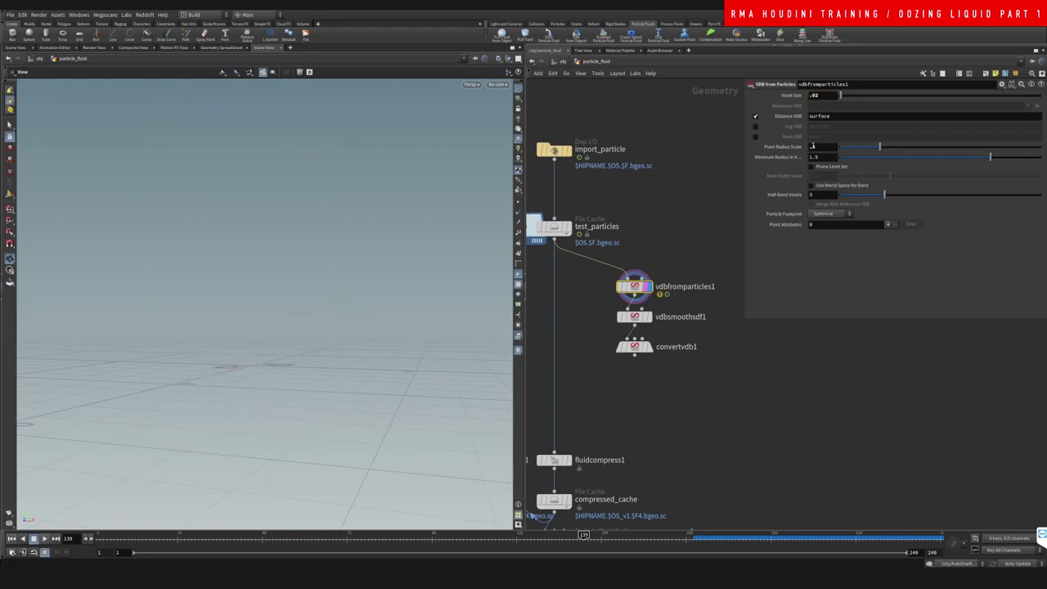
left_click(628, 288)
type("5")
key("Return")
Set the Point Radius Scale of vdbfromparticles1 to .5
left_click_drag(812, 146, 825, 142)
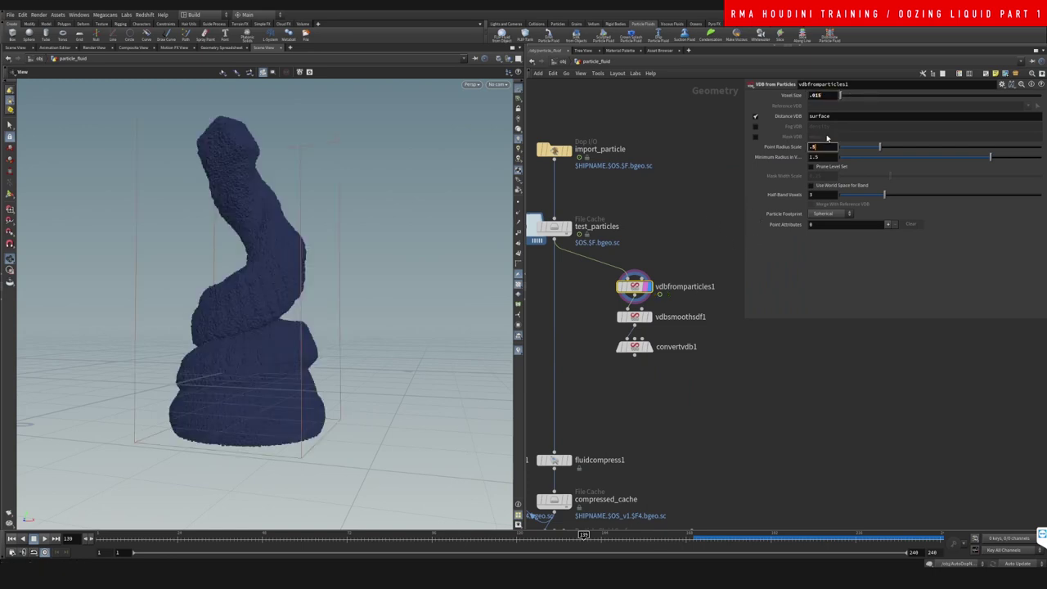
type(".5")
key("Return")
Display the result of vdbsmoothsdf1 and select that node to show its smoothing parameters
middle_click_drag(673, 228, 682, 214)
mouse_move(660, 309)
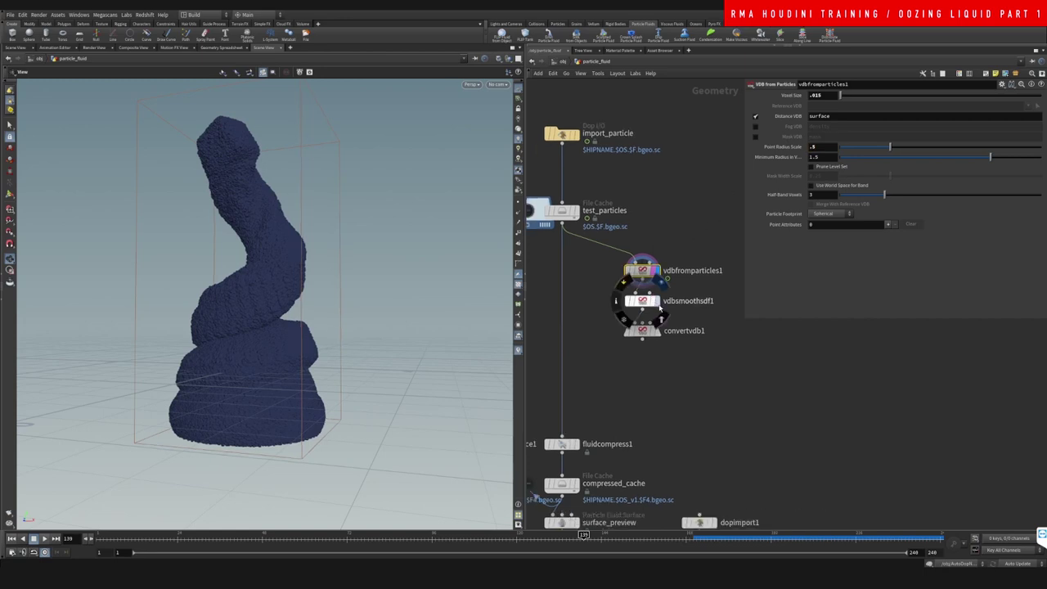
left_click(664, 283)
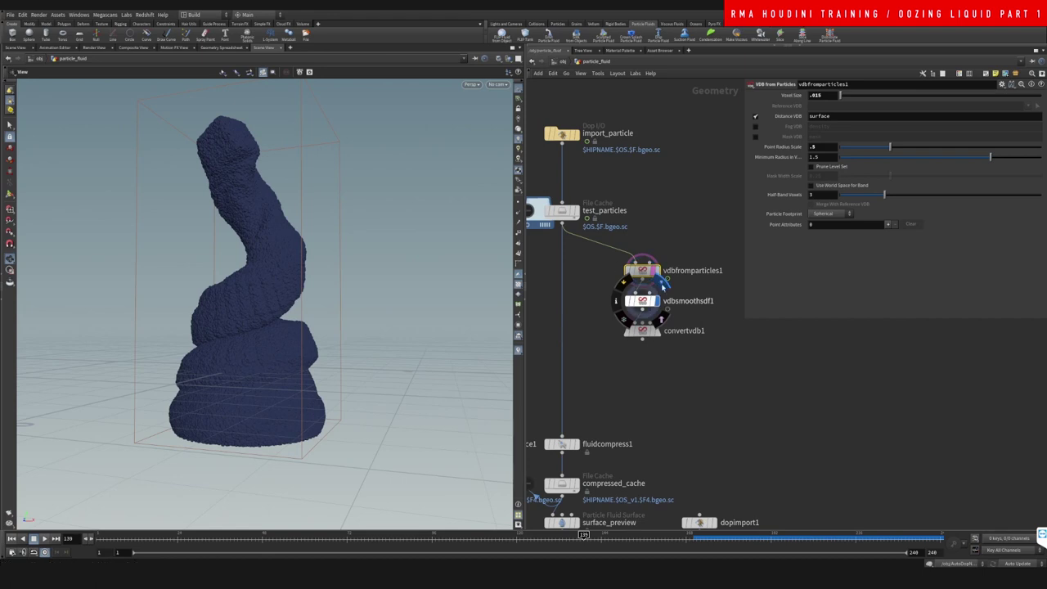
left_click(641, 300)
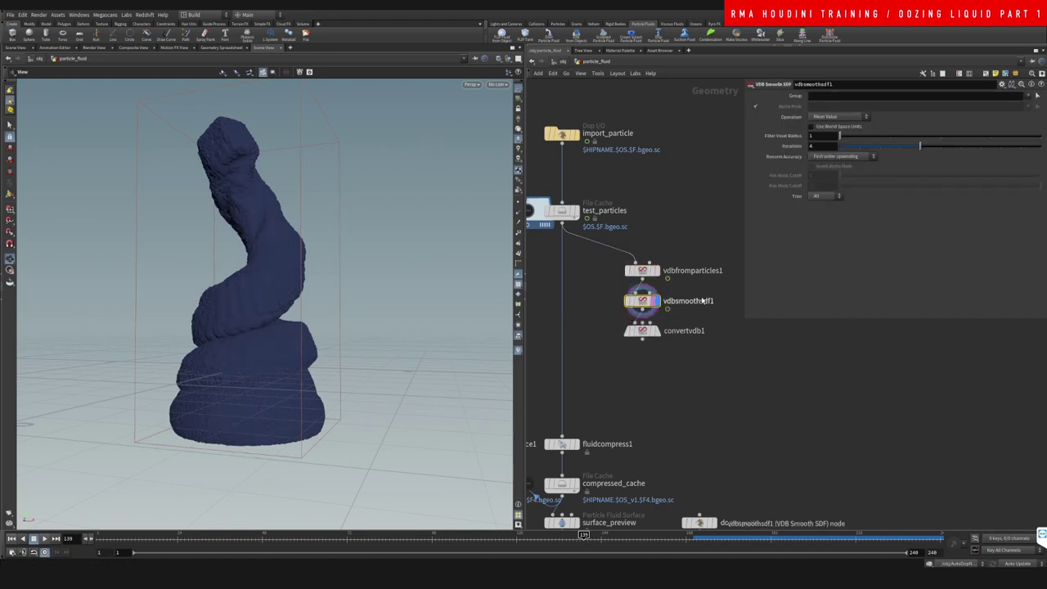
Set the Filter Voxel Radius of vdbsmoothsdf1 to 2 and display the polygon result of convertvdb1
left_click_drag(839, 136, 889, 136)
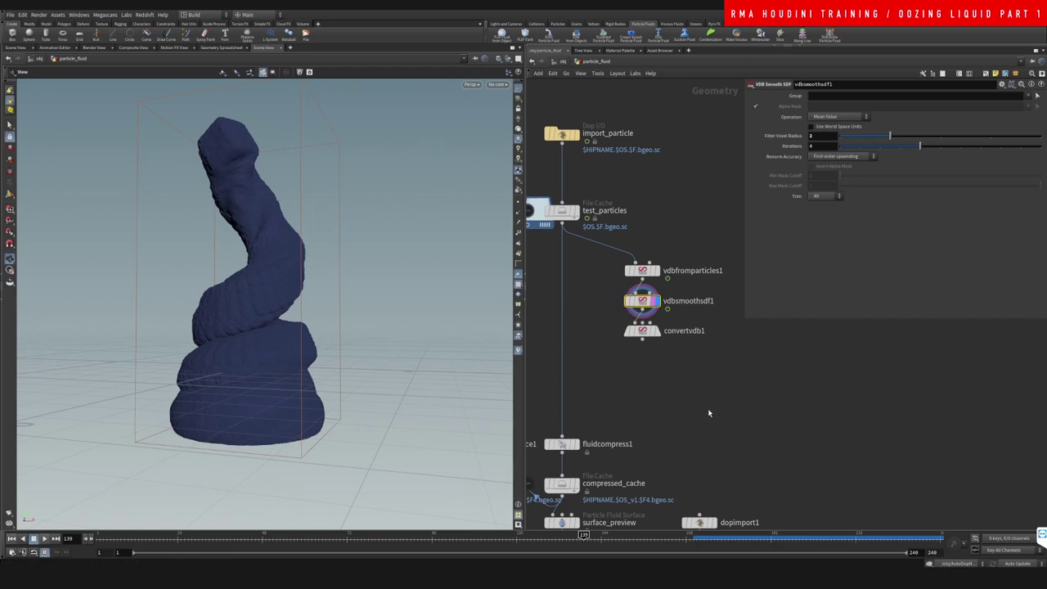
middle_click_drag(688, 381, 694, 371)
left_click(661, 322)
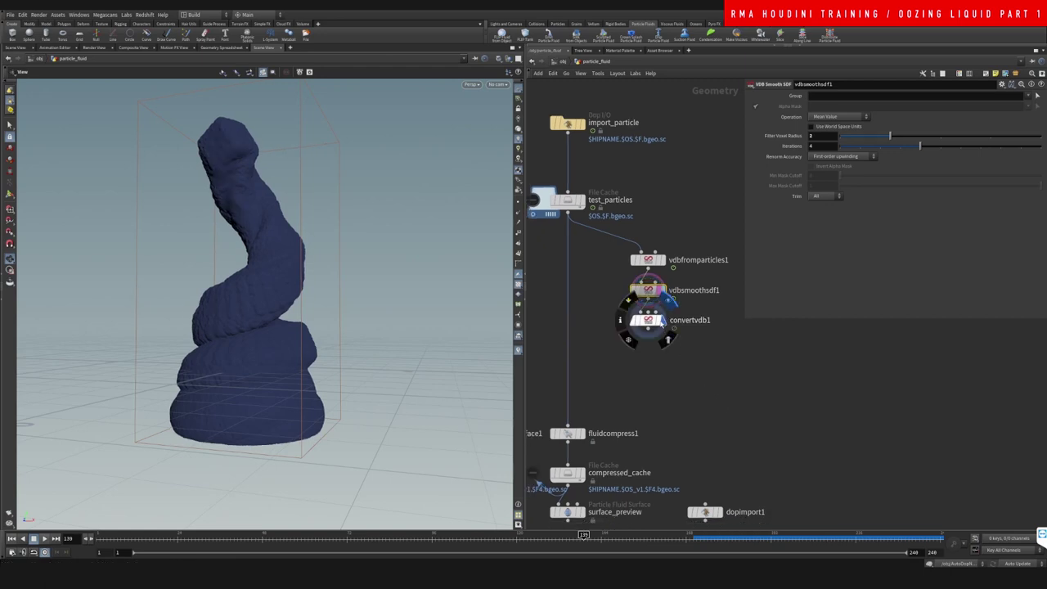
left_click(688, 405)
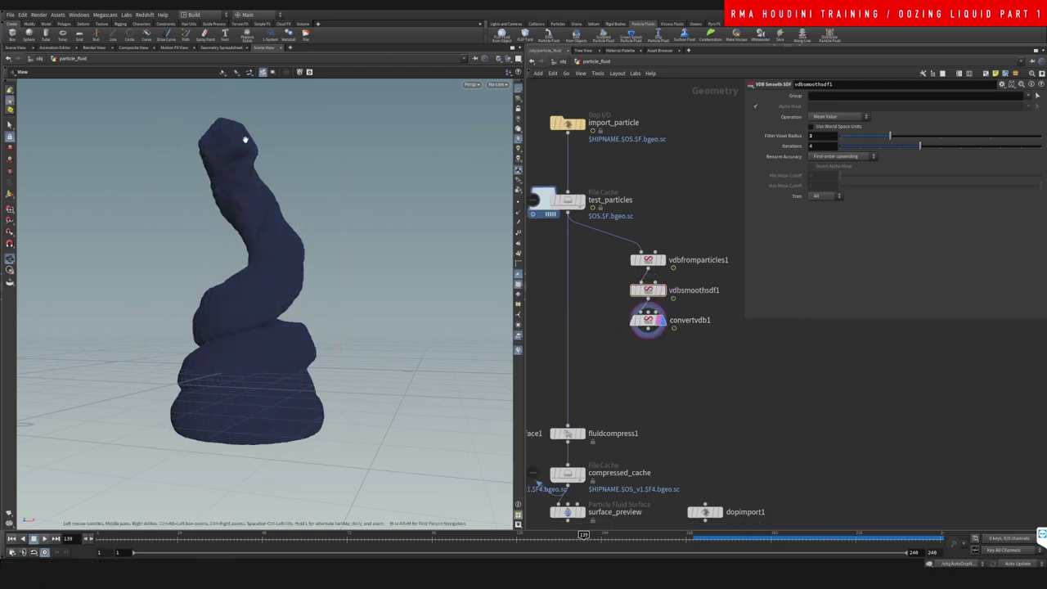
middle_click_drag(646, 378, 658, 366)
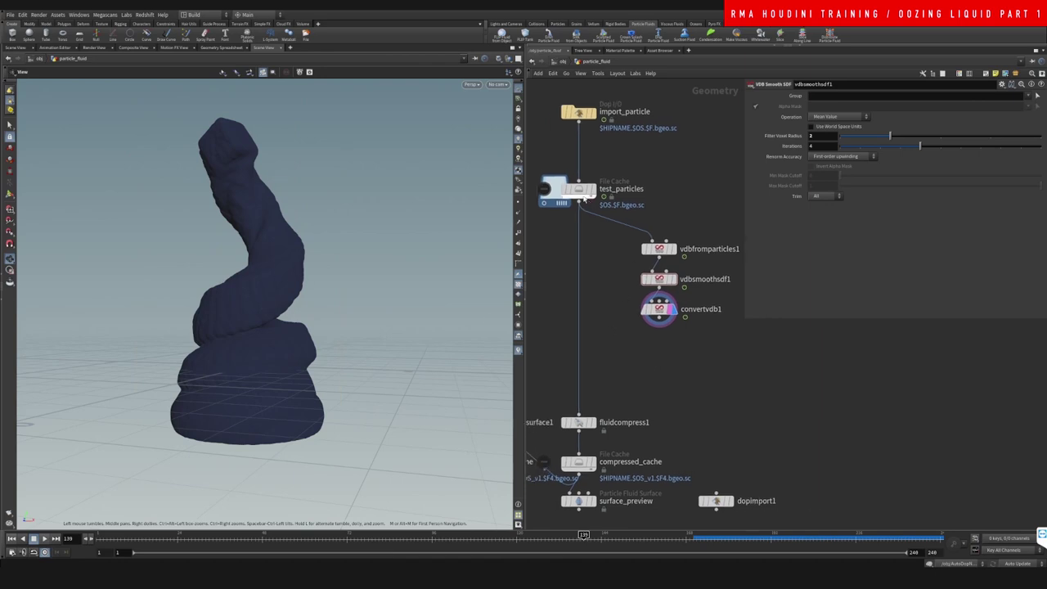
Place a copy of the test_particles file cache after convertvdb1, name it test_mesh, and save the scene
left_click_drag(581, 193, 653, 351, "alt")
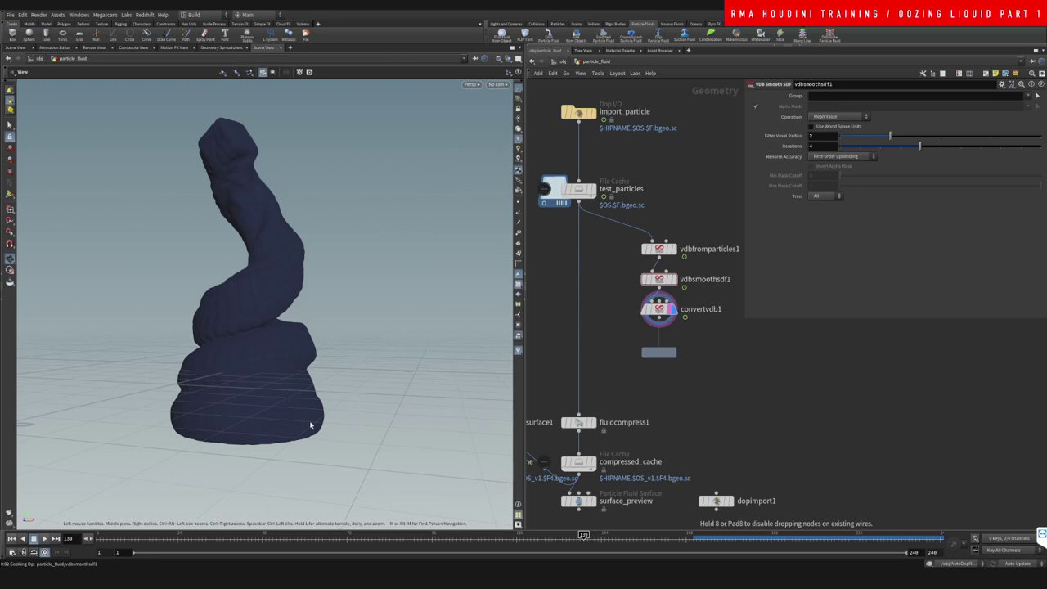
left_click(658, 351)
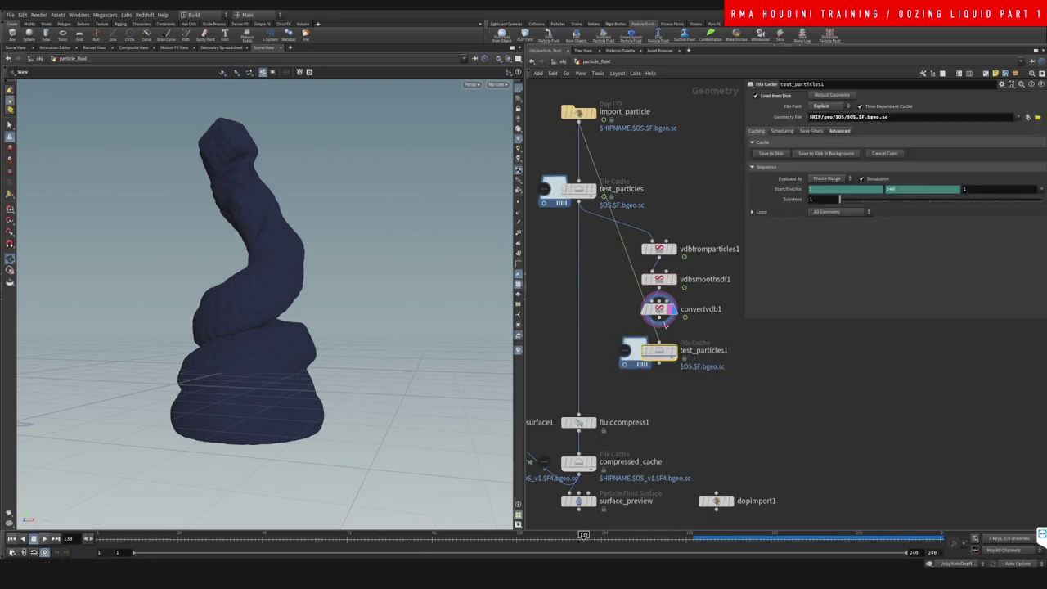
double_click(696, 351)
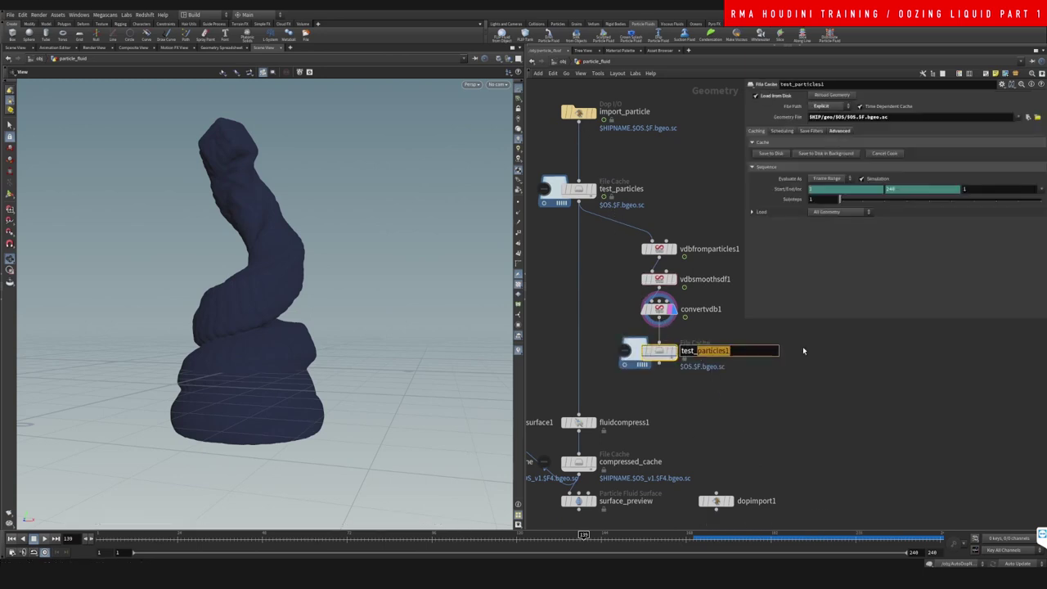
type("test_mesh")
key("Return")
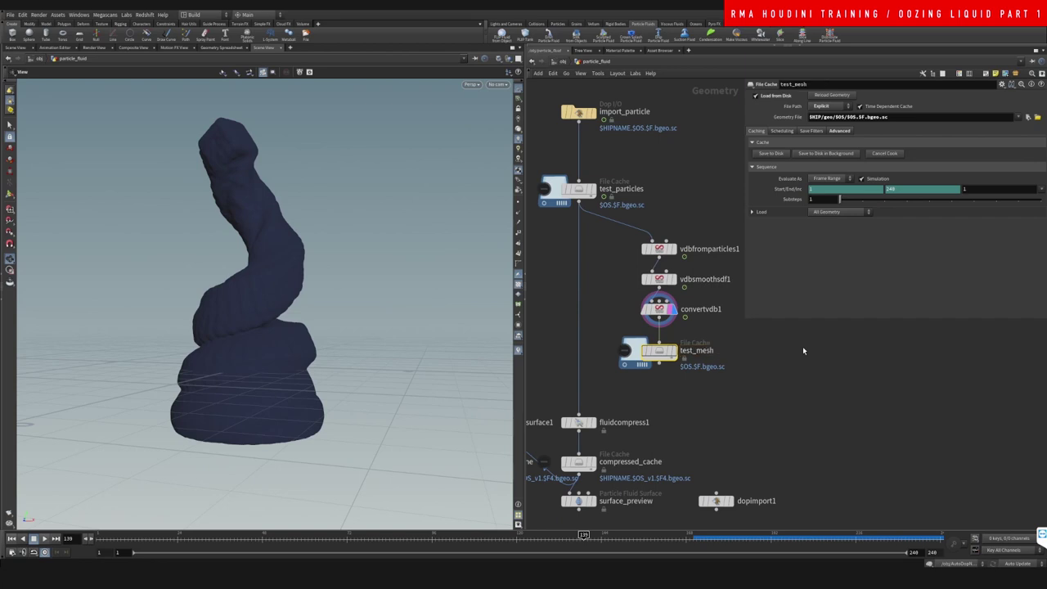
key("ctrl+s")
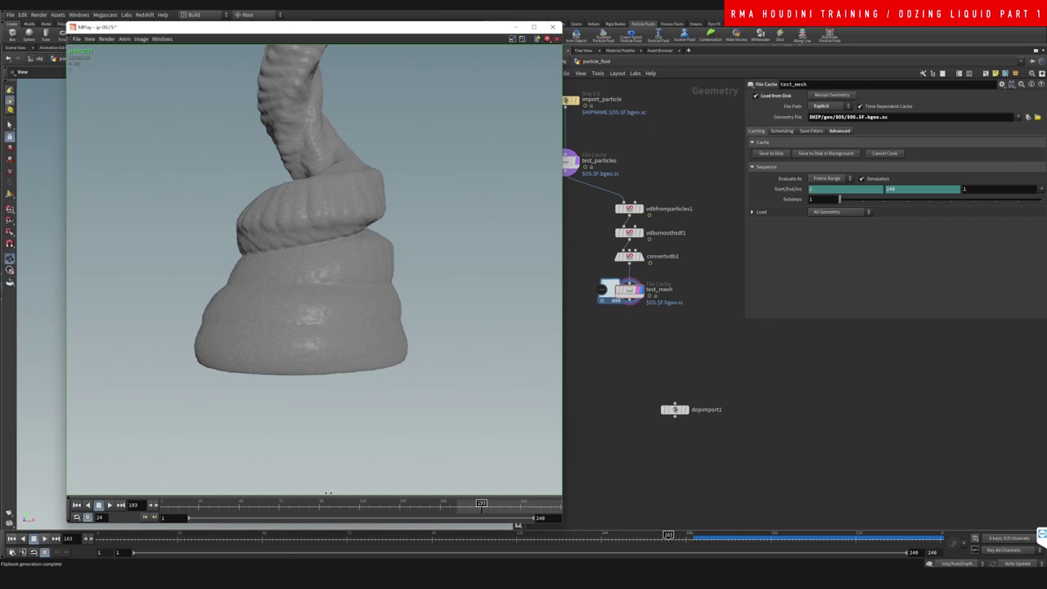
Review the flipbook of the meshed liquid by playing and scrubbing it, then close the MPlay window
left_click_drag(269, 511, 139, 518)
left_click(110, 505)
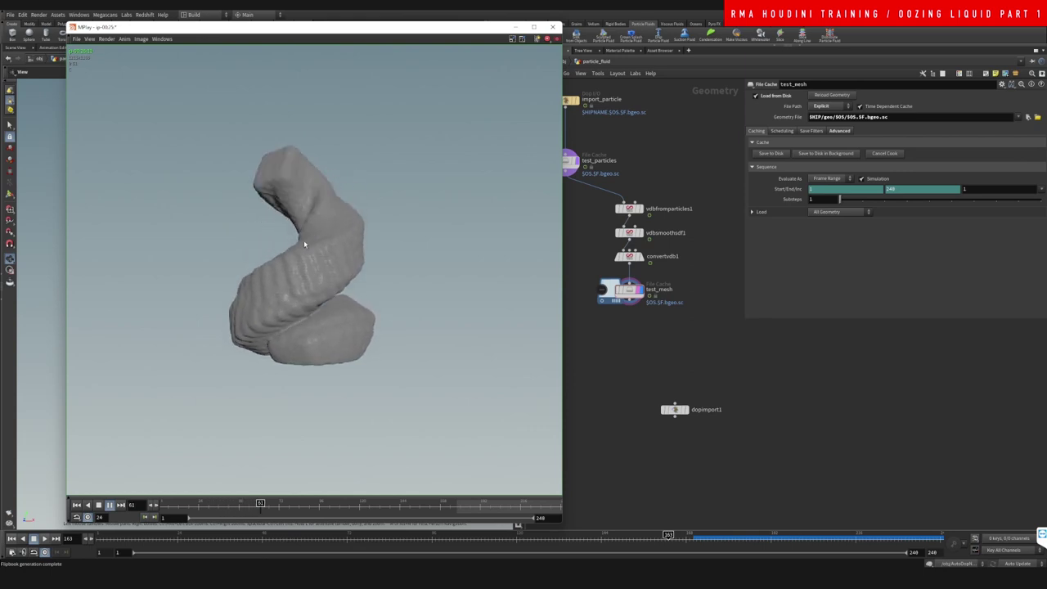
mouse_move(315, 504)
left_mouse_down()
mouse_move(327, 505)
mouse_move(295, 507)
mouse_move(407, 504)
mouse_move(395, 502)
left_mouse_up()
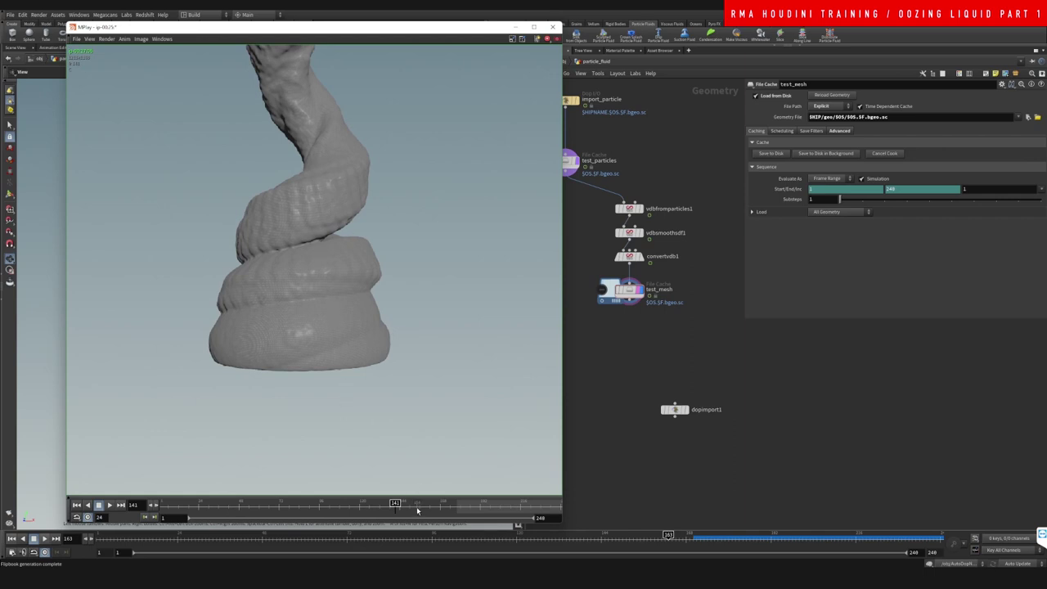
mouse_move(417, 510)
left_mouse_down()
mouse_move(527, 508)
mouse_move(269, 505)
mouse_move(423, 503)
mouse_move(327, 504)
mouse_move(287, 488)
mouse_move(395, 478)
left_mouse_up()
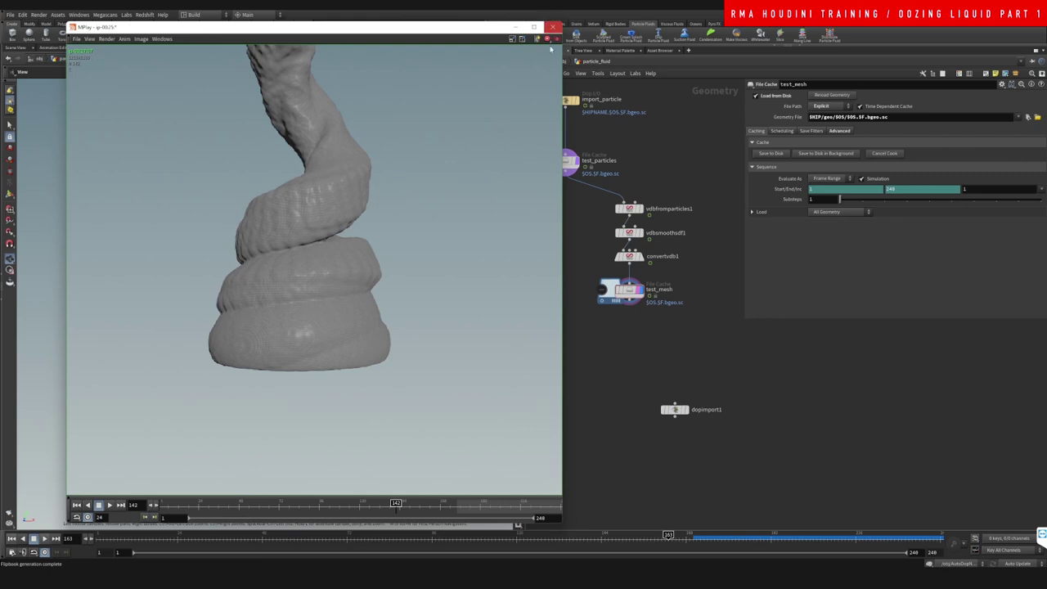
left_click(552, 27)
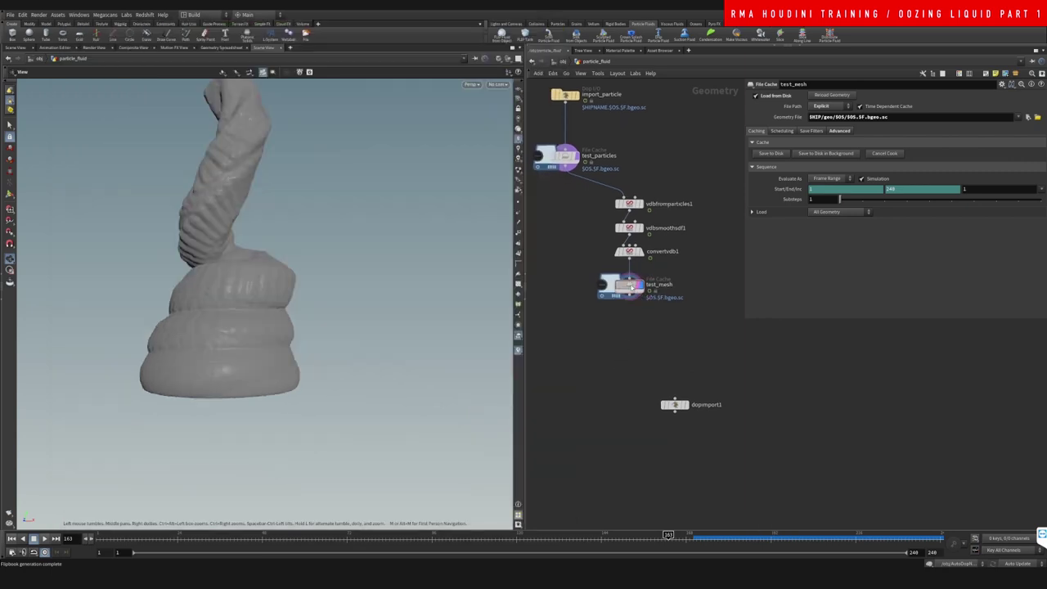
Select the test_particles cache, return to frame 1, and look into the AutoDopNetwork simulation network
left_click_drag(631, 286, 626, 289)
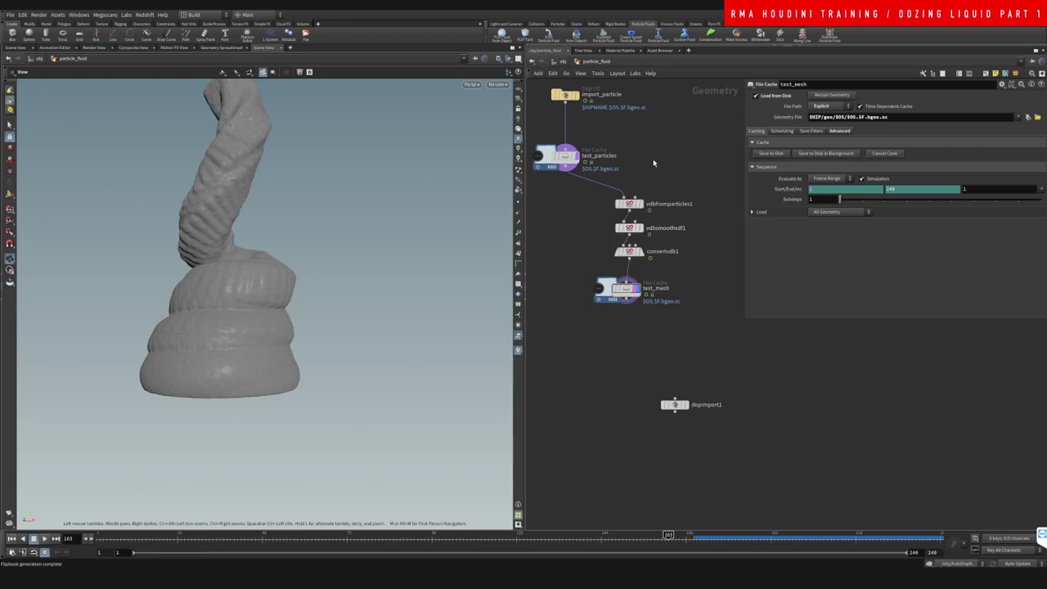
middle_click_drag(652, 163, 653, 283)
left_click(579, 294)
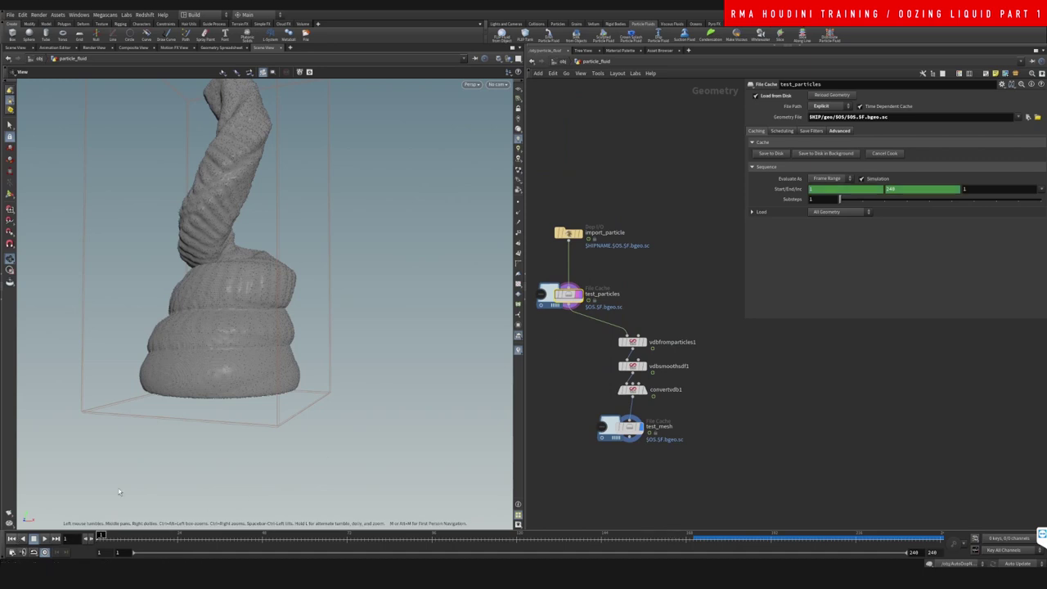
left_click(561, 63)
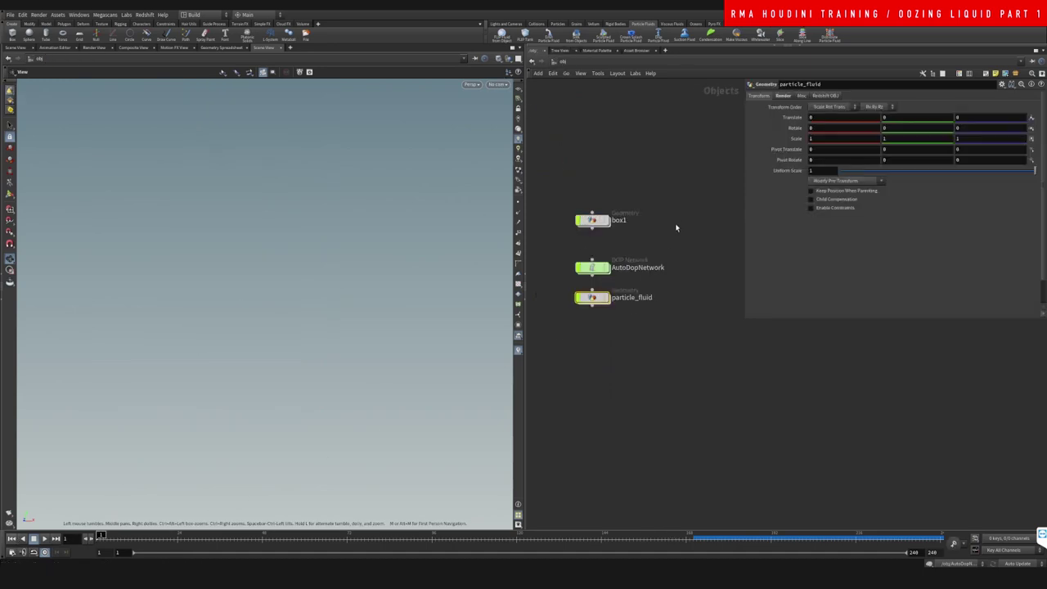
left_click(592, 267)
double_click(592, 267)
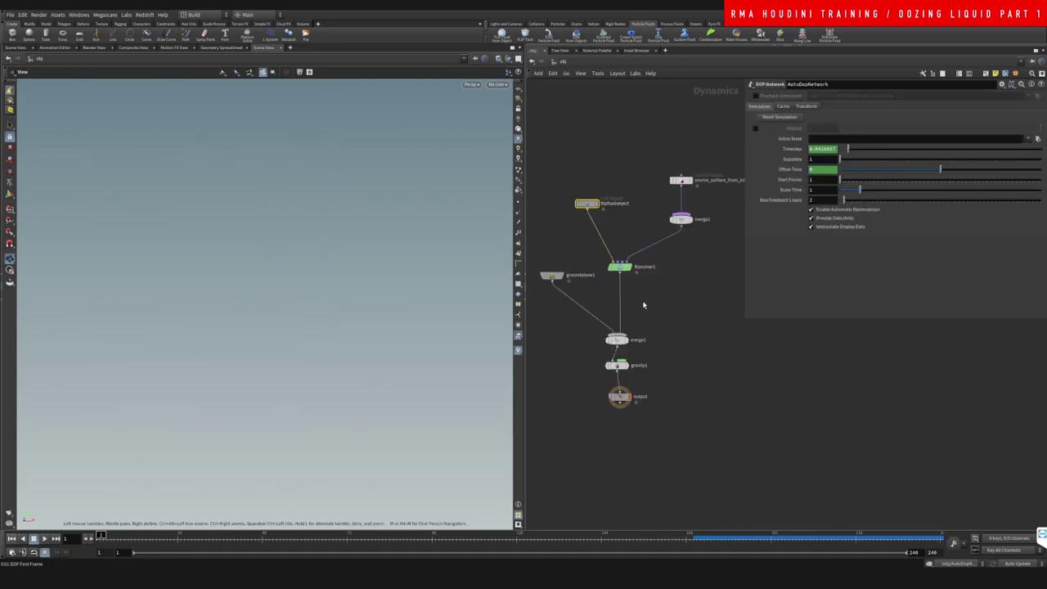
left_click(564, 63)
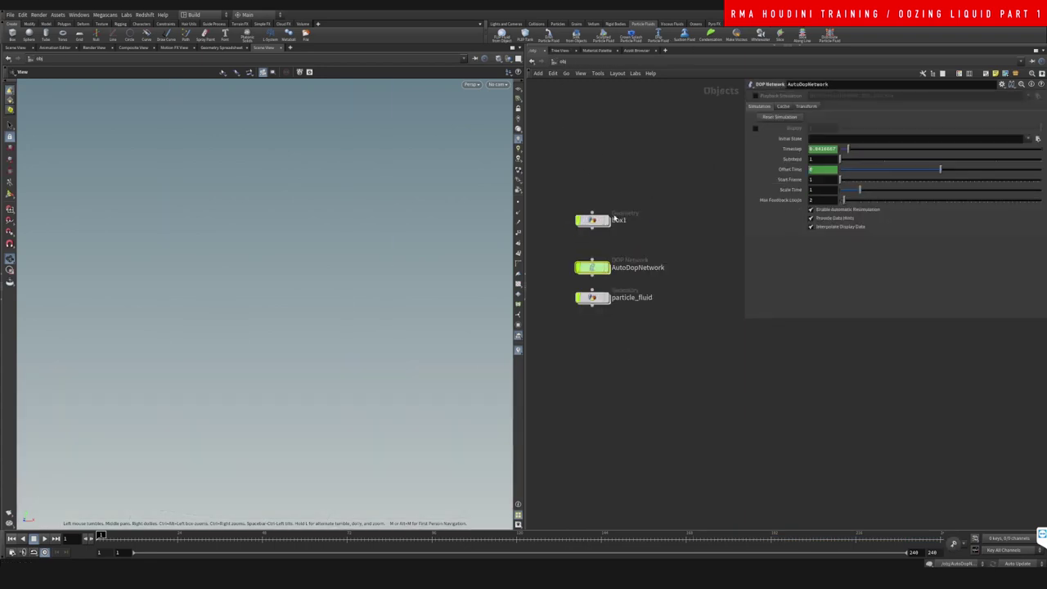
Set the Uniform Scale of the box1 node inside the box1 object to .8
left_click(592, 219)
double_click(592, 219)
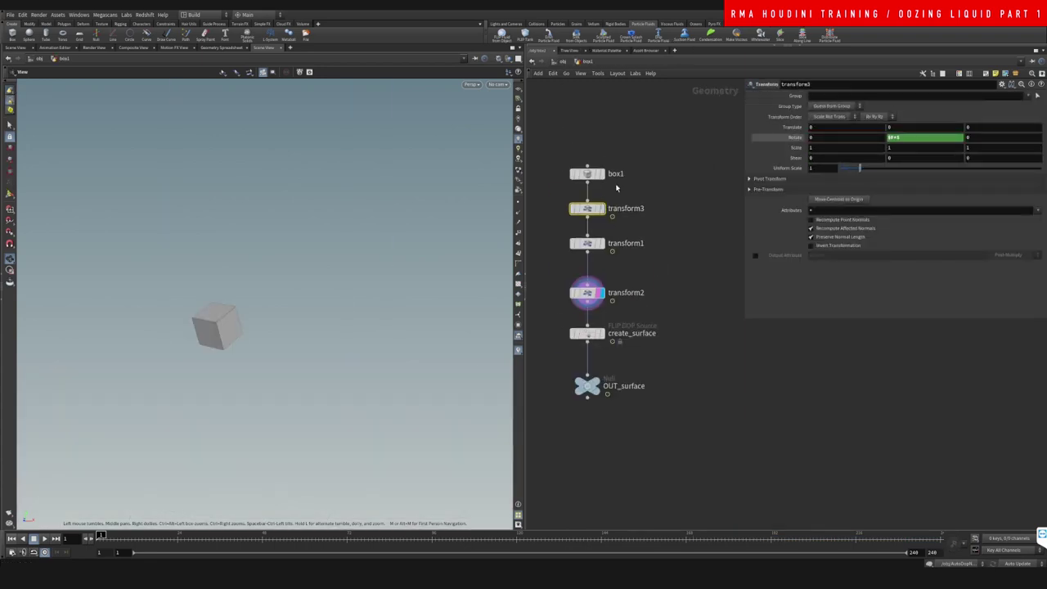
left_click(606, 171)
left_click(819, 155)
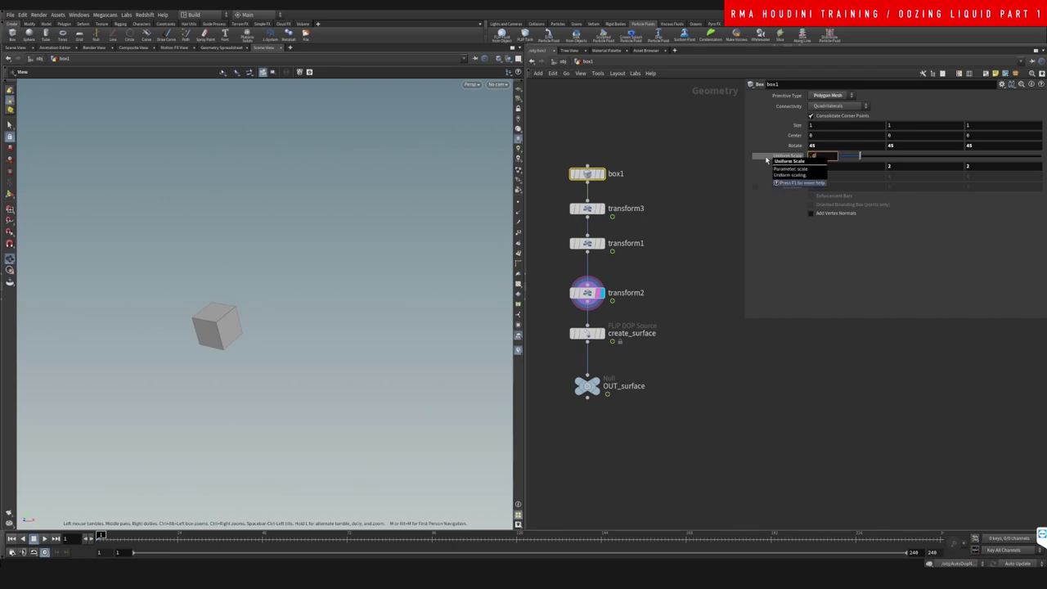
type(".8")
key("Return")
Set the Y translation of transform2 to $F*.02, play the box animation to check its rise, and return to frame 1
left_click(637, 288)
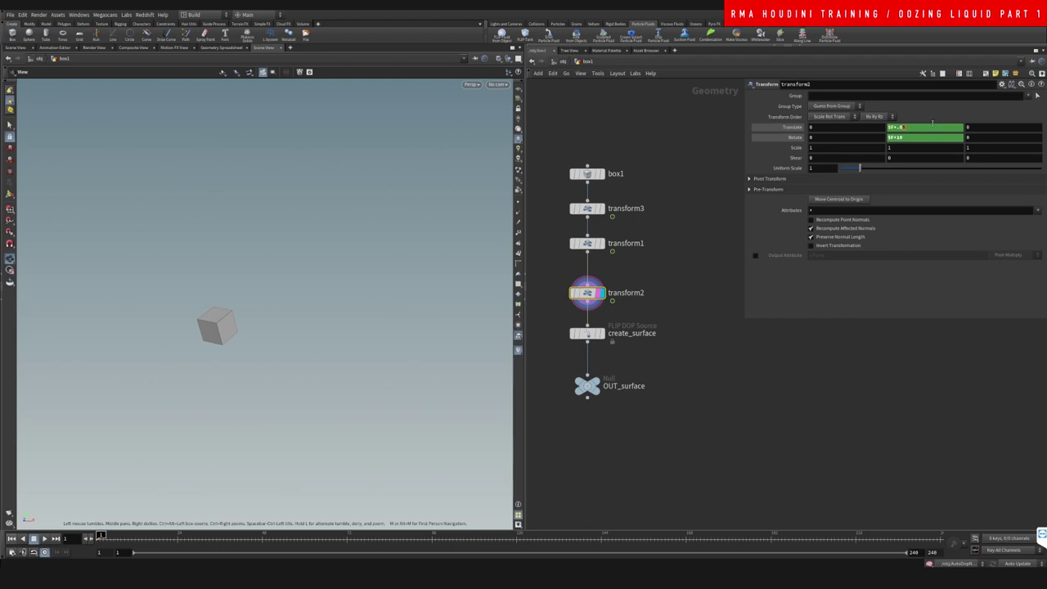
left_click_drag(932, 123, 964, 114)
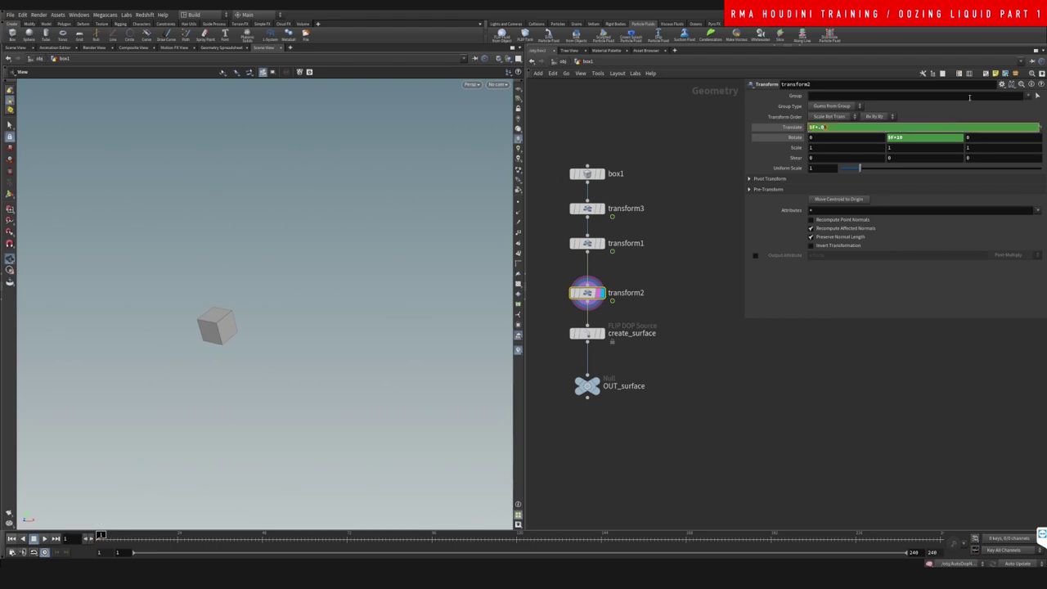
key("Return")
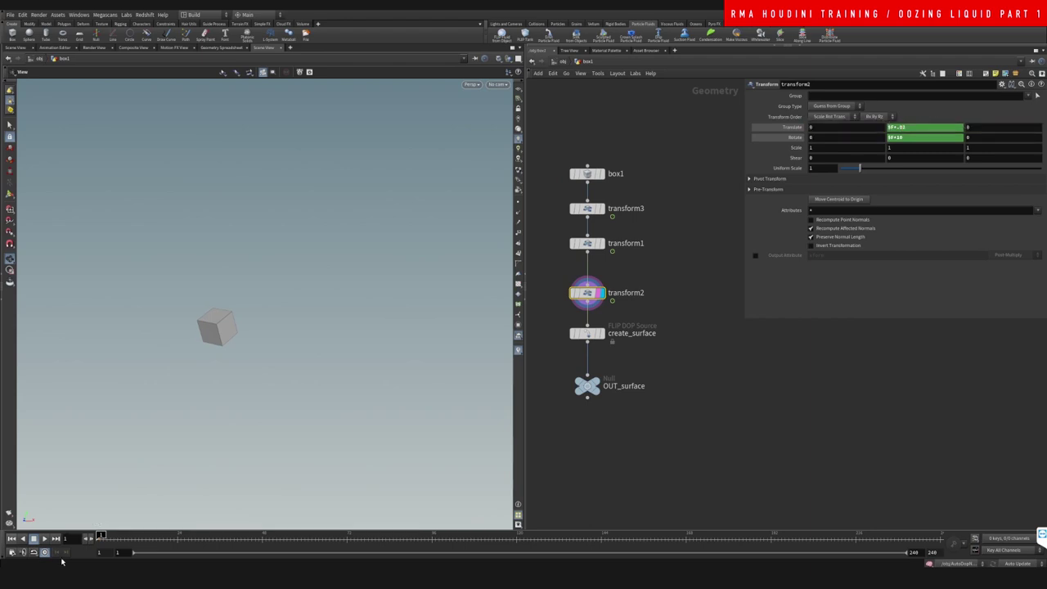
left_click_drag(109, 537, 386, 534)
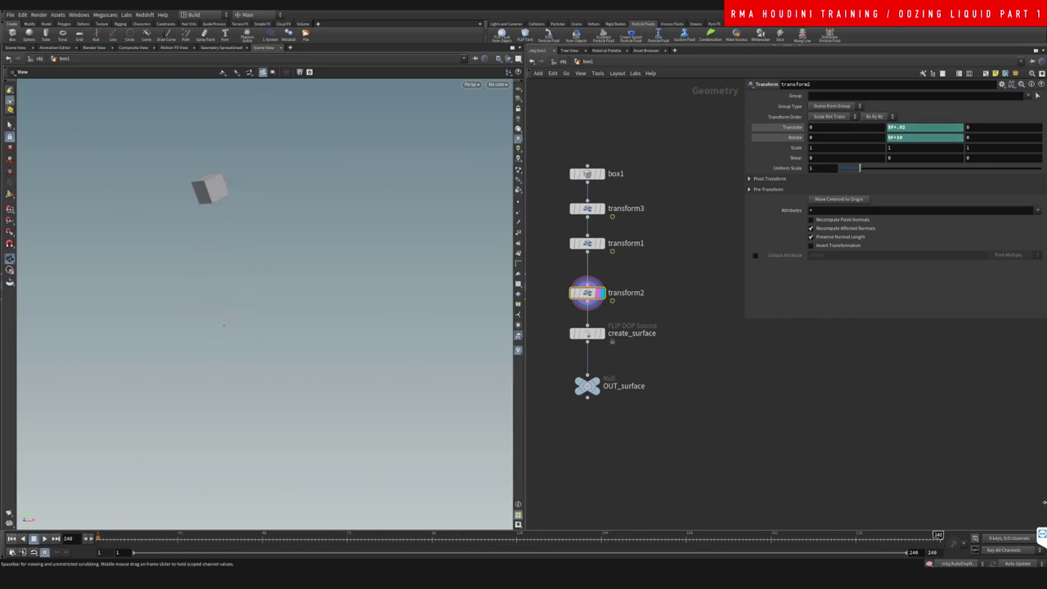
left_click_drag(1044, 502, 96, 523)
left_click(46, 539)
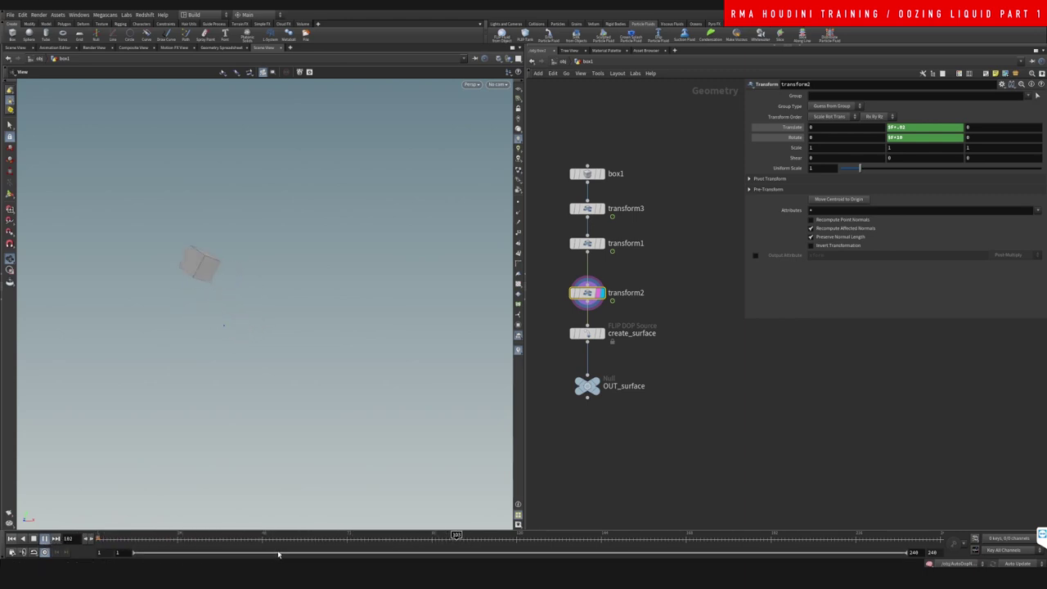
left_click_drag(264, 538, 100, 538)
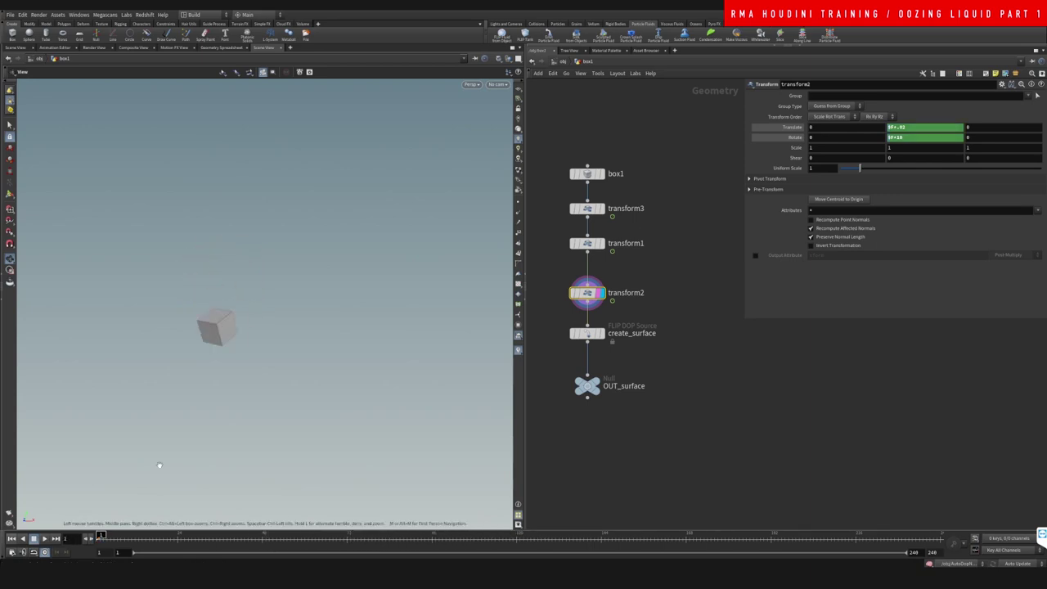
Insert a Subdivide node between box1 and transform3 and raise its Depth until the box is smoothly rounded
left_click_drag(597, 175, 597, 130)
middle_click_drag(651, 164, 652, 188)
left_click_drag(650, 134, 597, 160)
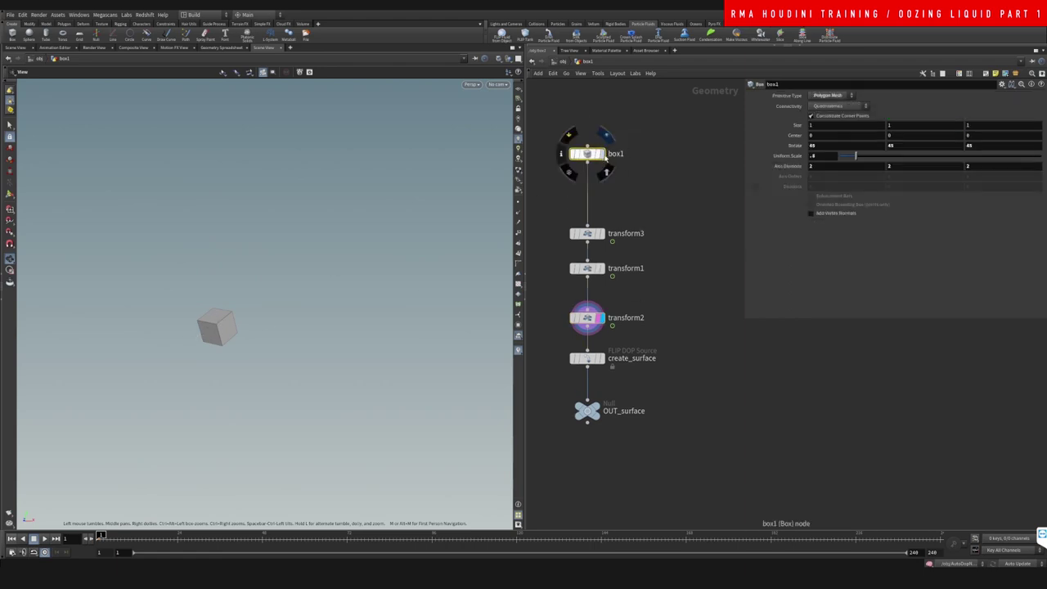
key("Tab")
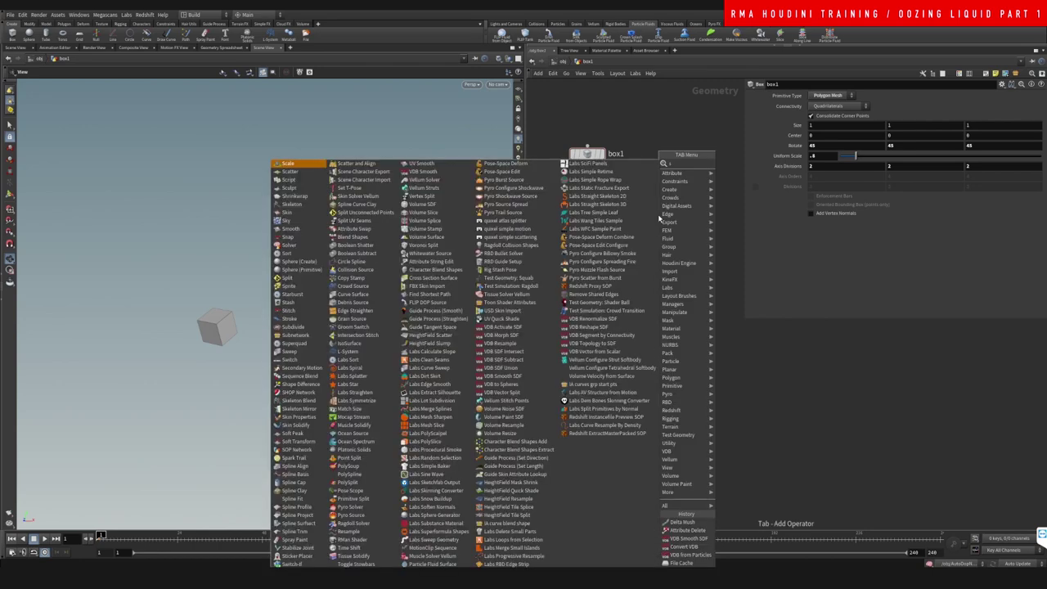
key("Return")
left_click(586, 189)
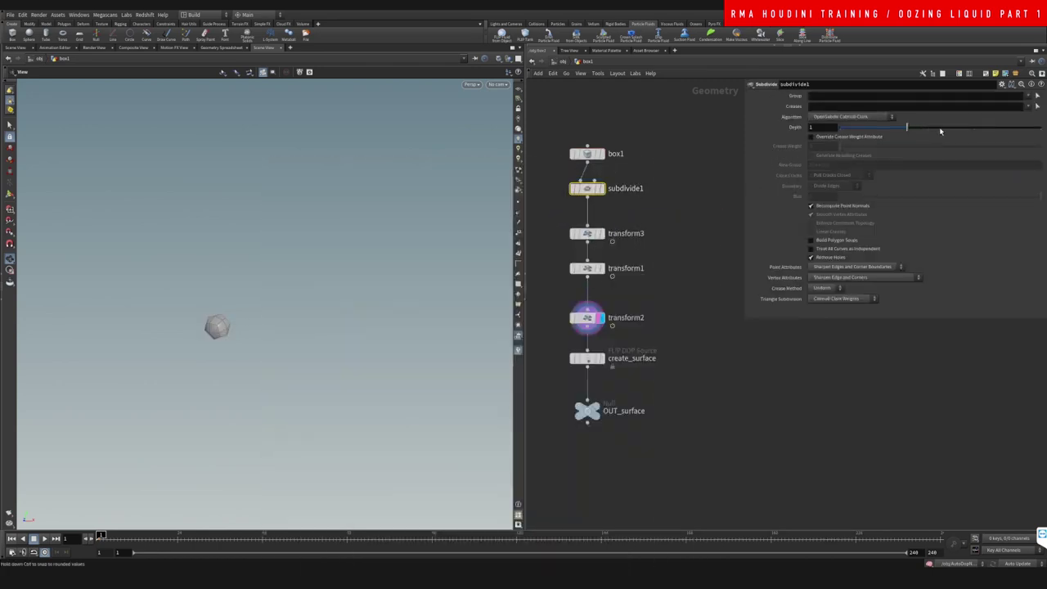
left_click_drag(940, 130, 1040, 128)
Adjust the Axis Divisions of the box1 node
left_click(629, 155)
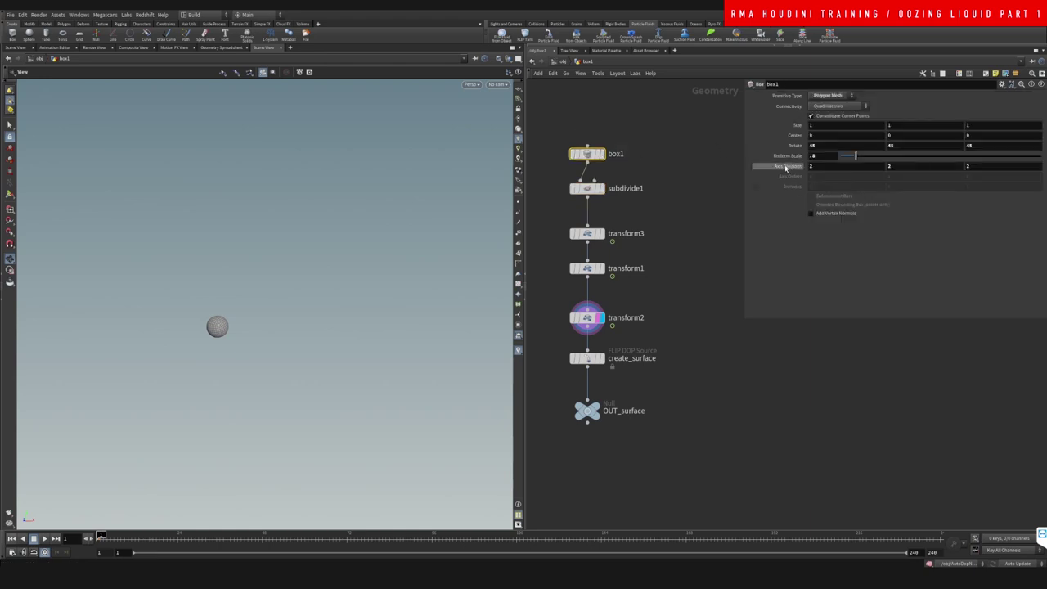
mouse_move(788, 166)
middle_mouse_down()
mouse_move(837, 168)
mouse_move(799, 170)
middle_mouse_up()
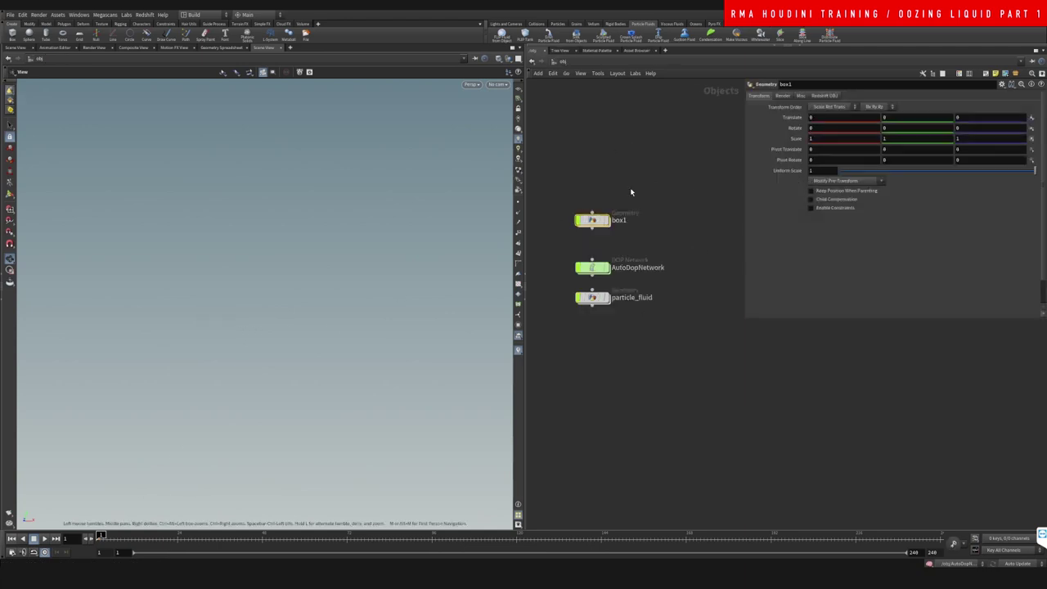
Play the FLIP simulation in AutoDopNetwork to check the new source shape, then return to frame 1
left_click(619, 254)
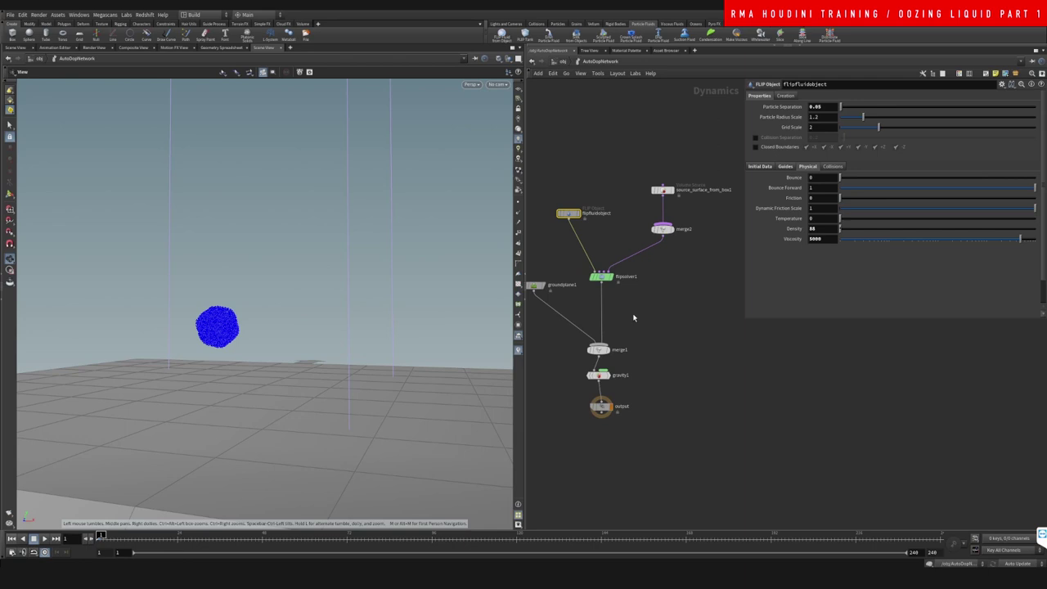
middle_click_drag(641, 348, 652, 307)
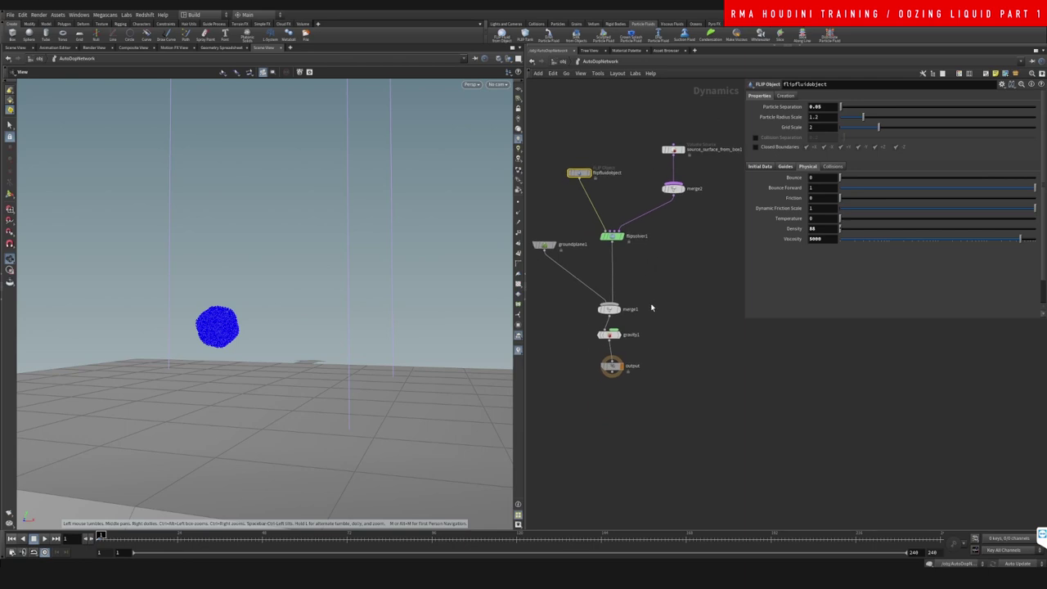
left_click(44, 538)
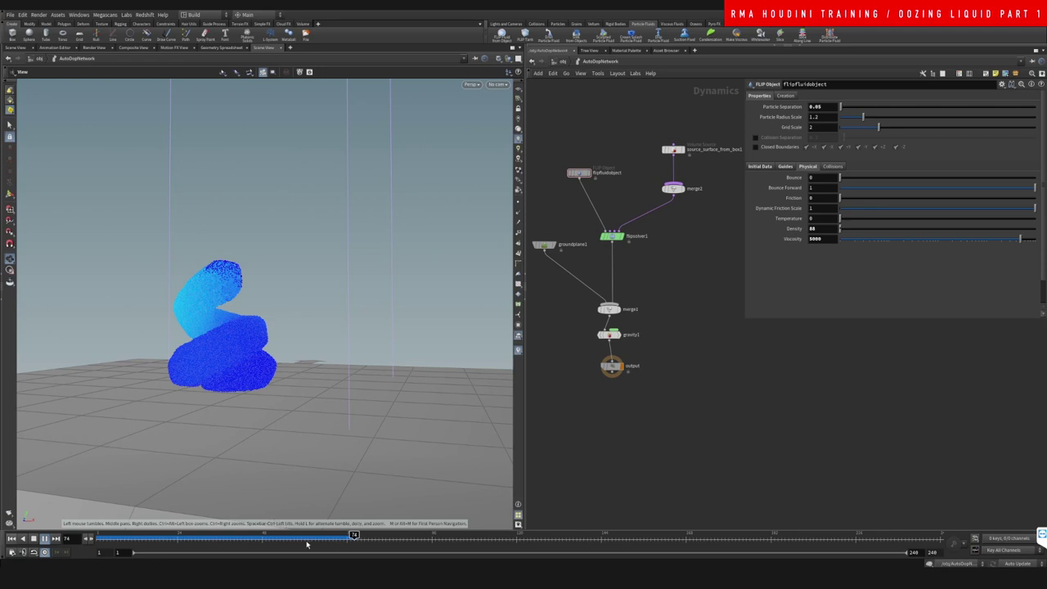
left_click_drag(313, 539, 97, 539)
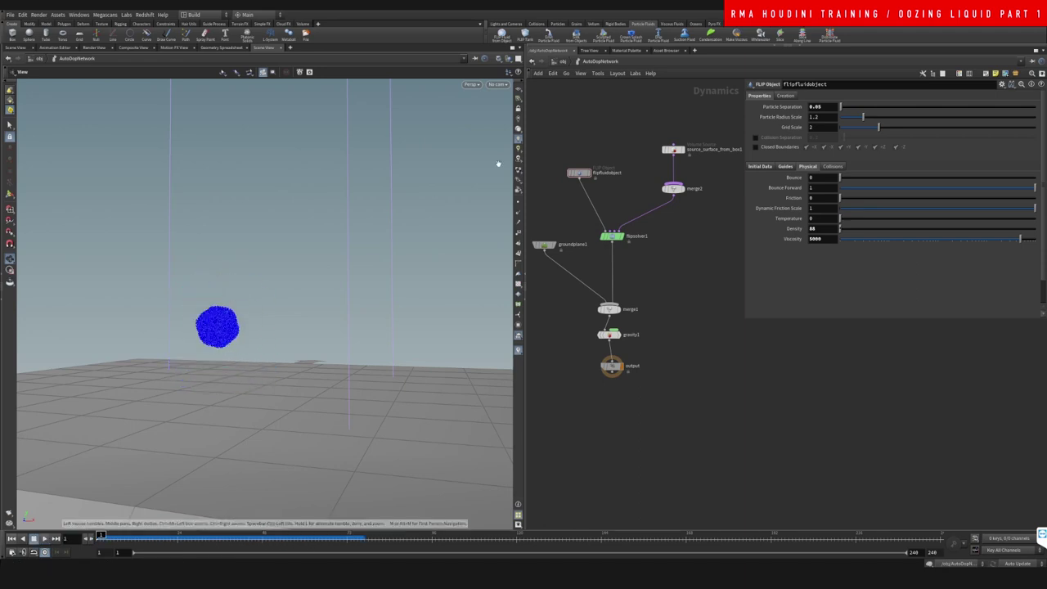
Open the particle_fluid network and review the test_particles flipbook by playing and scrubbing through it to the last frame
left_click(562, 62)
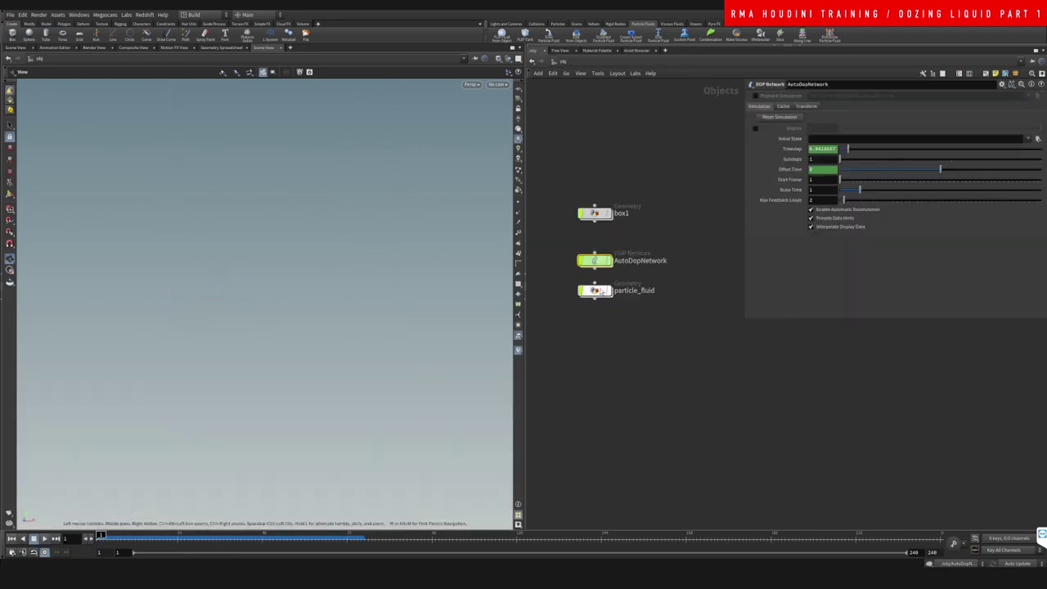
double_click(601, 290)
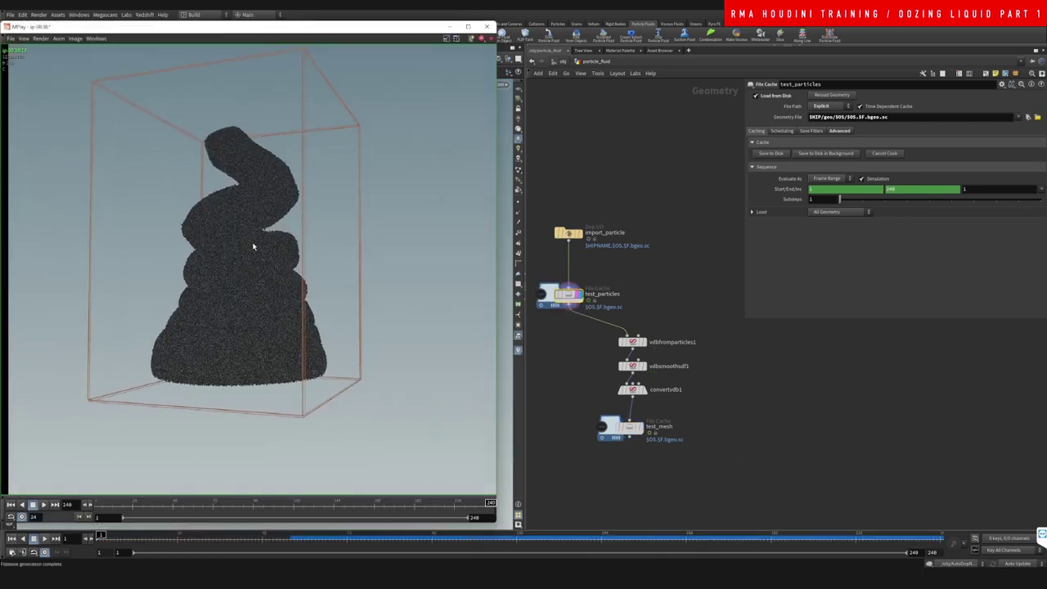
left_click(43, 505)
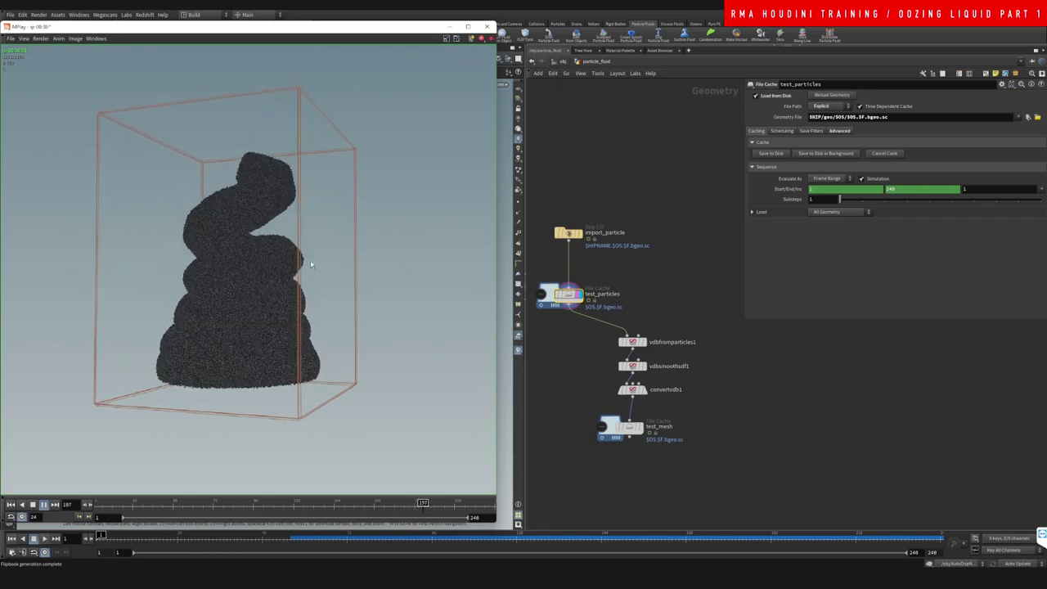
left_click(298, 507)
left_click_drag(307, 505, 490, 502)
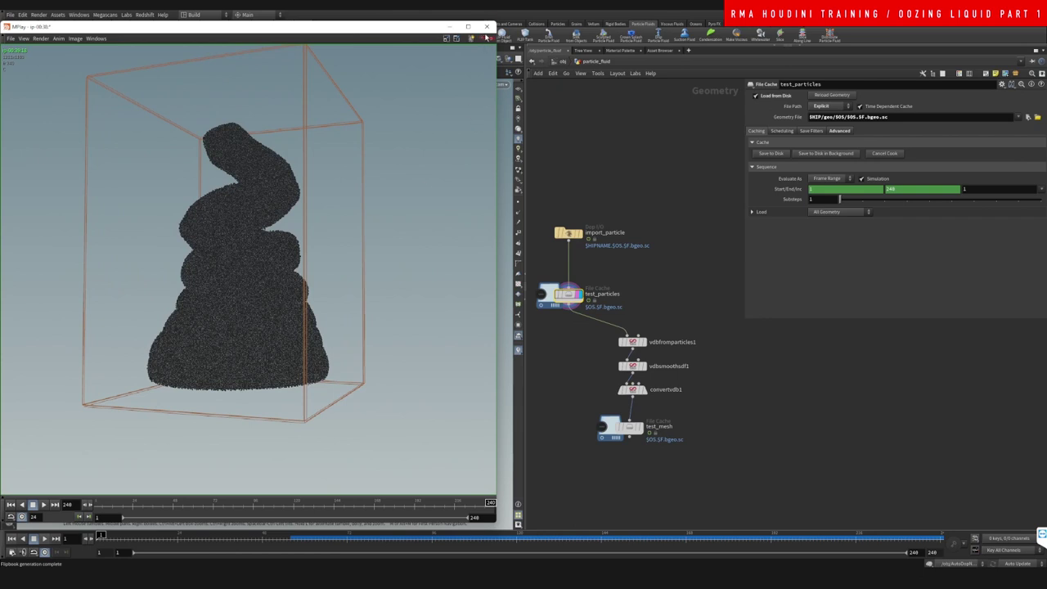
Move to frame 181 and display the meshing stages from vdbfromparticles1 through to convertvdb1
middle_click_drag(672, 292, 643, 169)
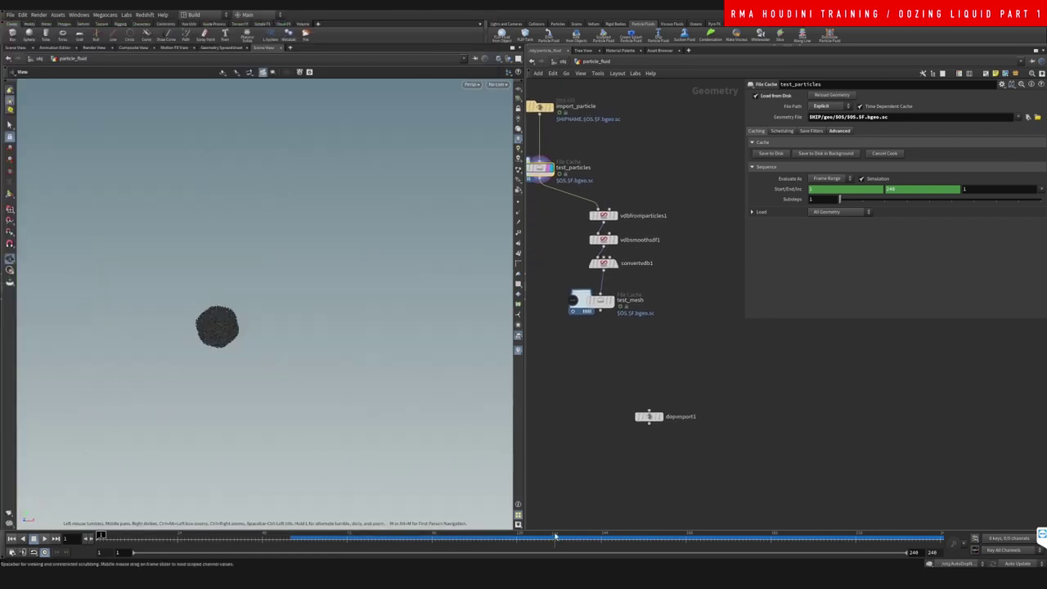
left_click_drag(560, 535, 607, 536)
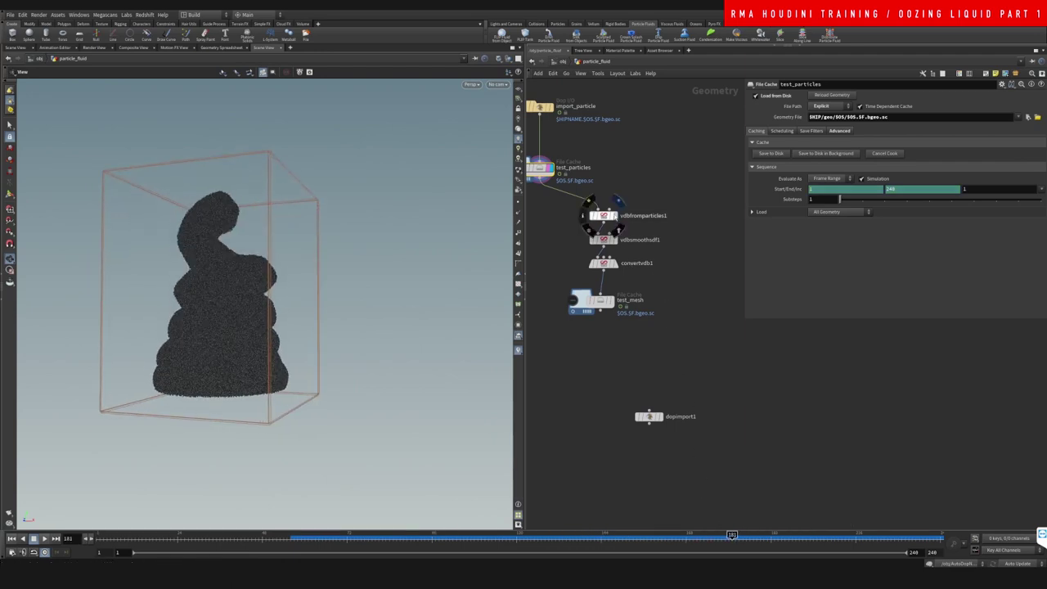
left_click(614, 215)
left_click(619, 198)
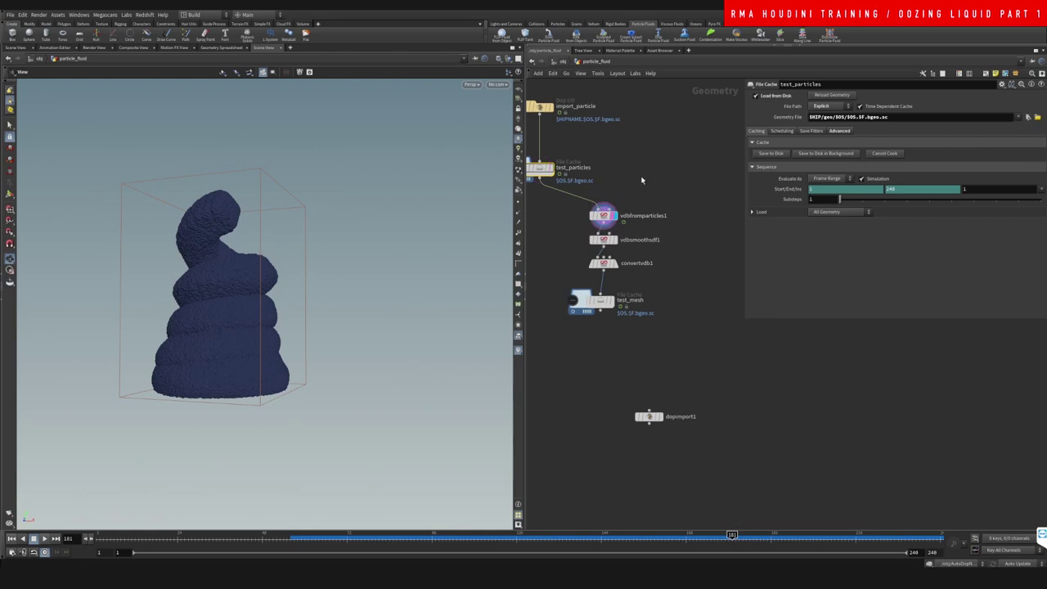
left_click(617, 240)
left_click(616, 262)
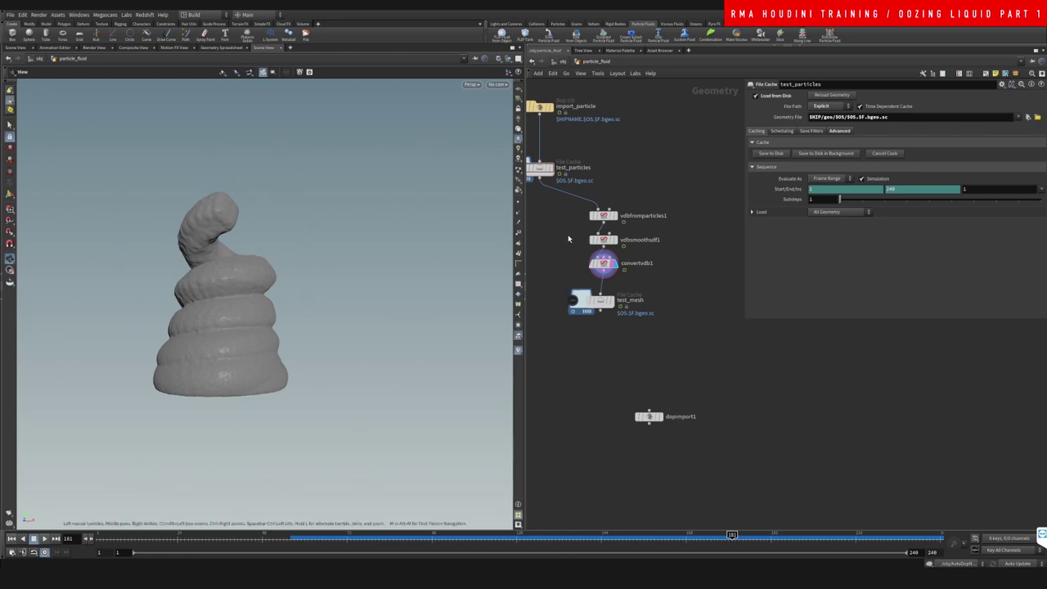
Set the Filter Voxel Radius of vdbsmoothsdf1 to 1
left_click(603, 240)
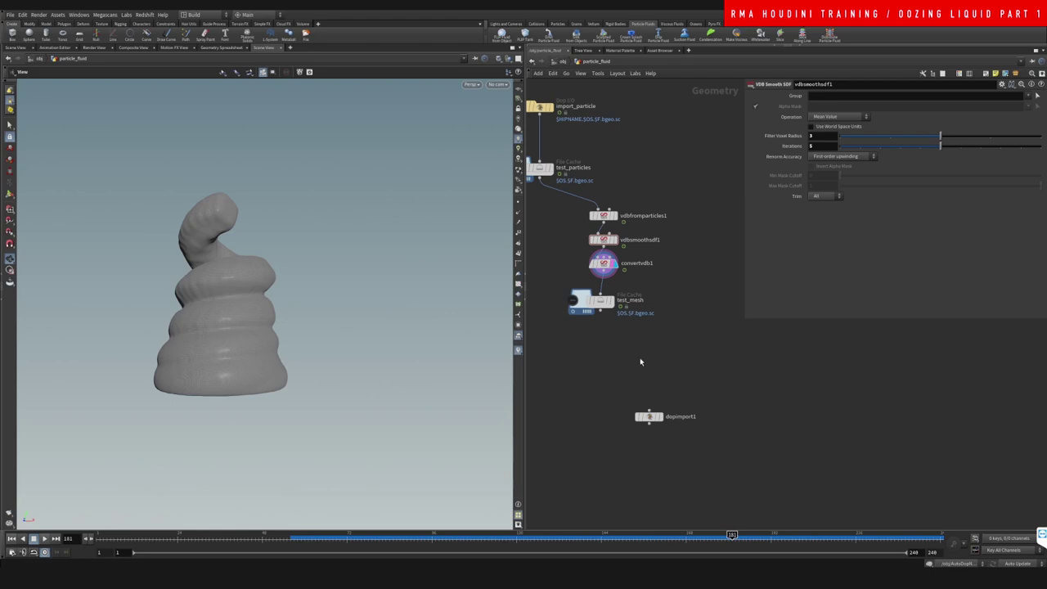
middle_click_drag(657, 332, 661, 323)
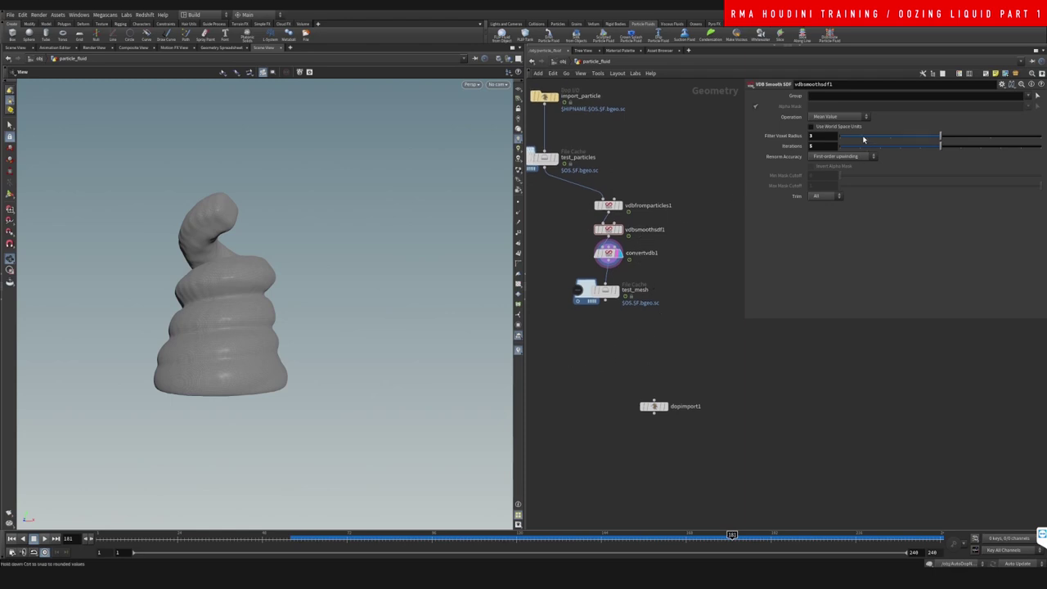
left_click_drag(865, 141, 845, 142)
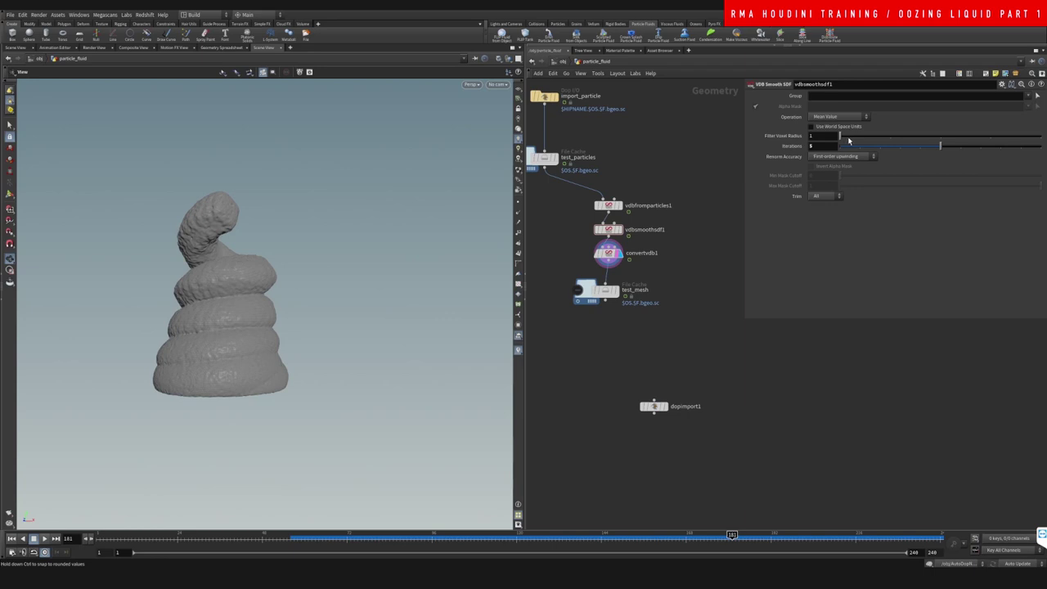
Move test_mesh aside, add a Delta Mush node connected to the output of convertvdb1, and display it
left_click_drag(605, 291, 573, 310)
key("Tab")
type("de")
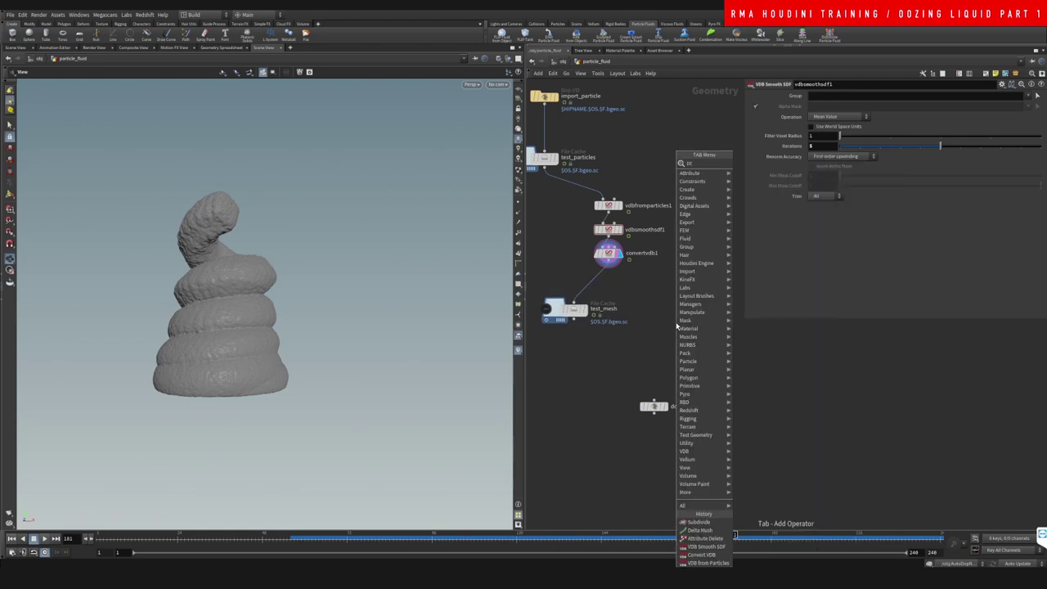
type("lta")
key("Return")
left_click(675, 323)
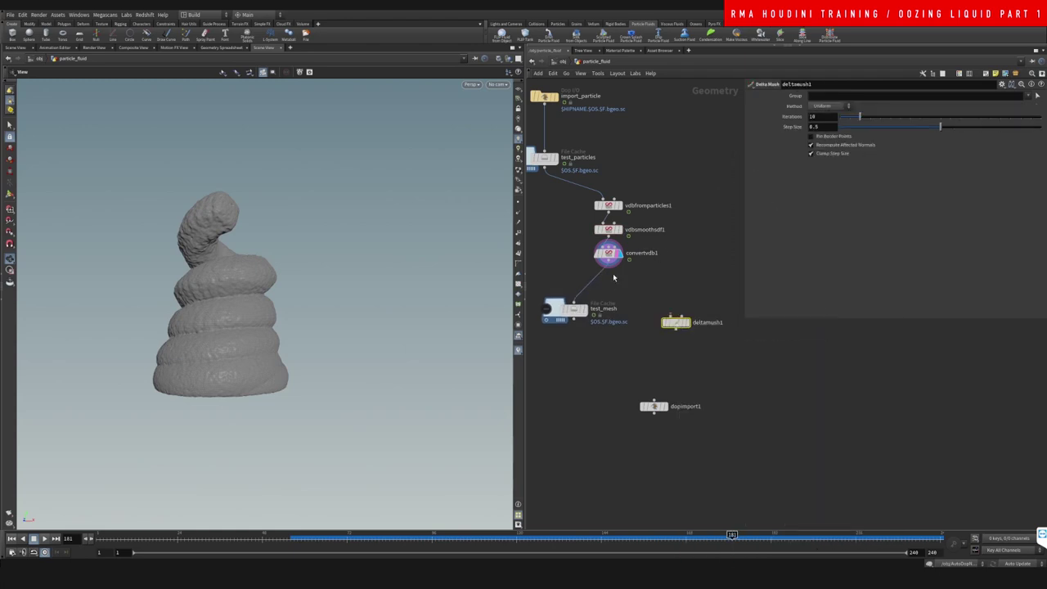
left_click_drag(609, 263, 675, 317)
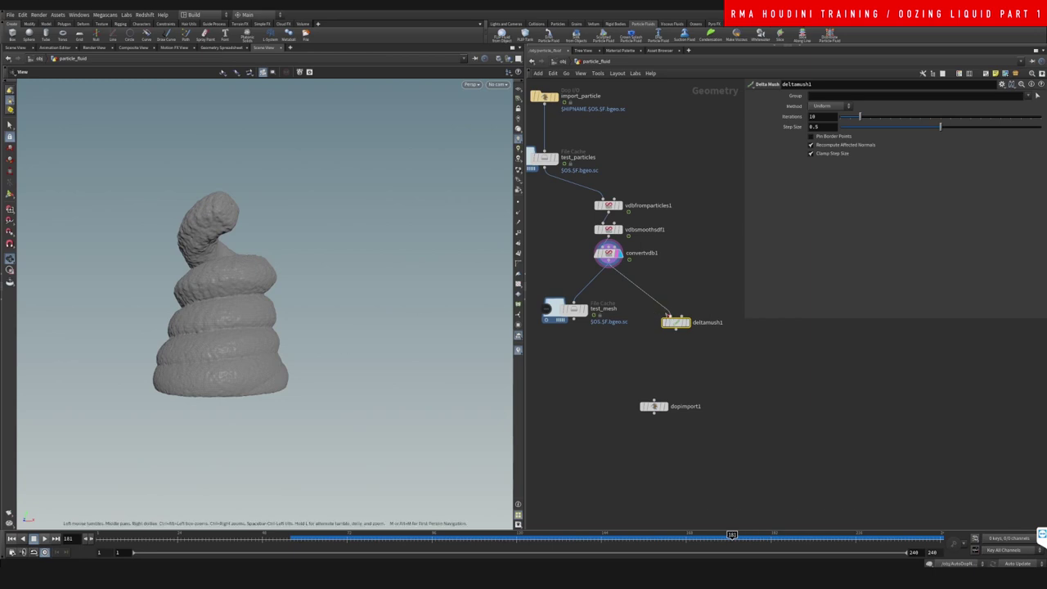
left_click(687, 323)
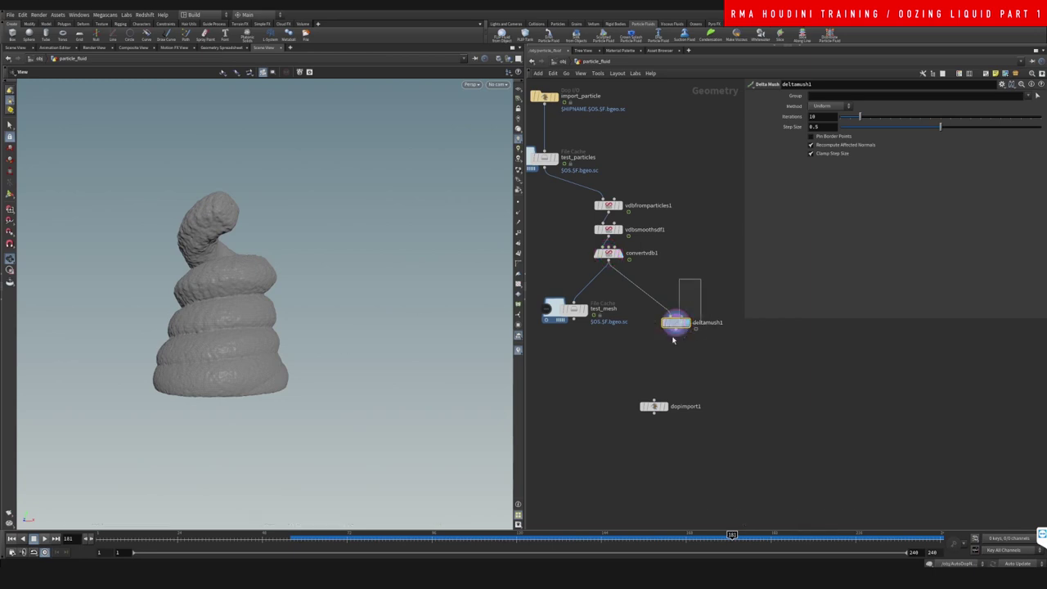
Set deltamush1's Iterations to 47 and Step Size to 1, and display convertvdb1 to compare the smoothing
left_click(871, 122)
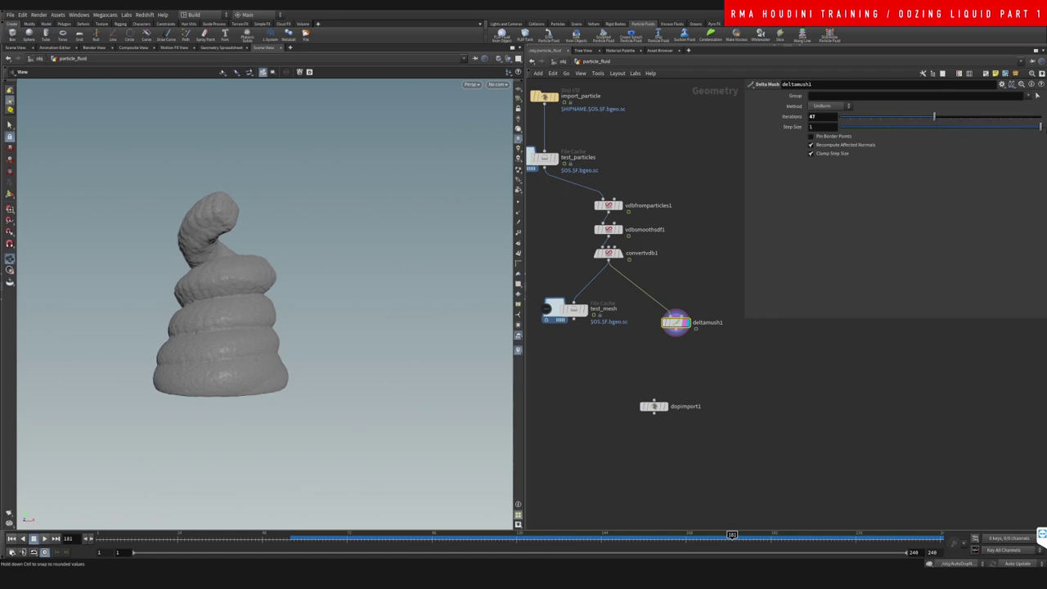
left_click(863, 127)
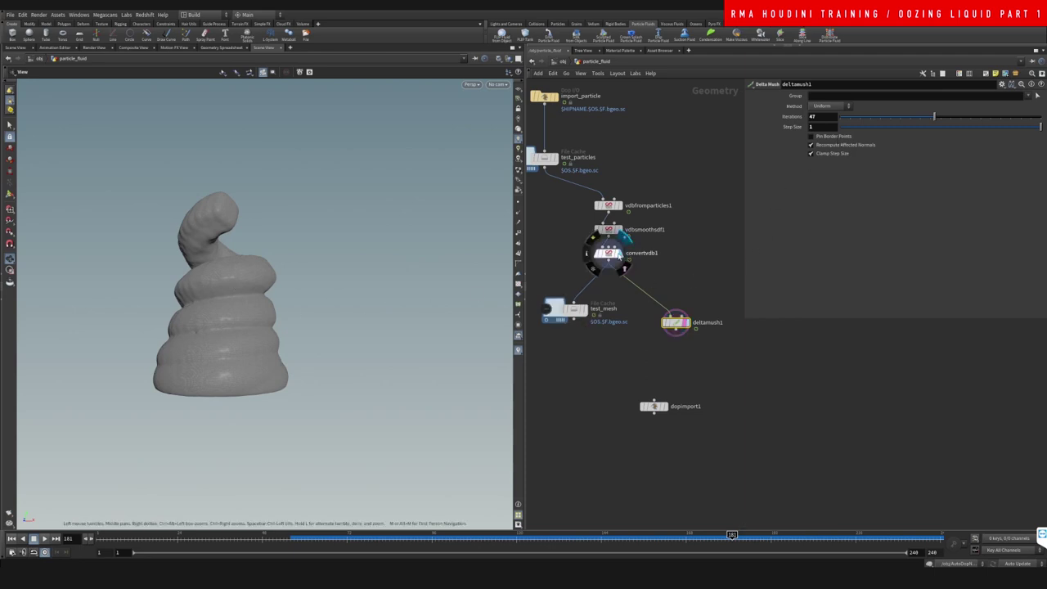
left_click(619, 255)
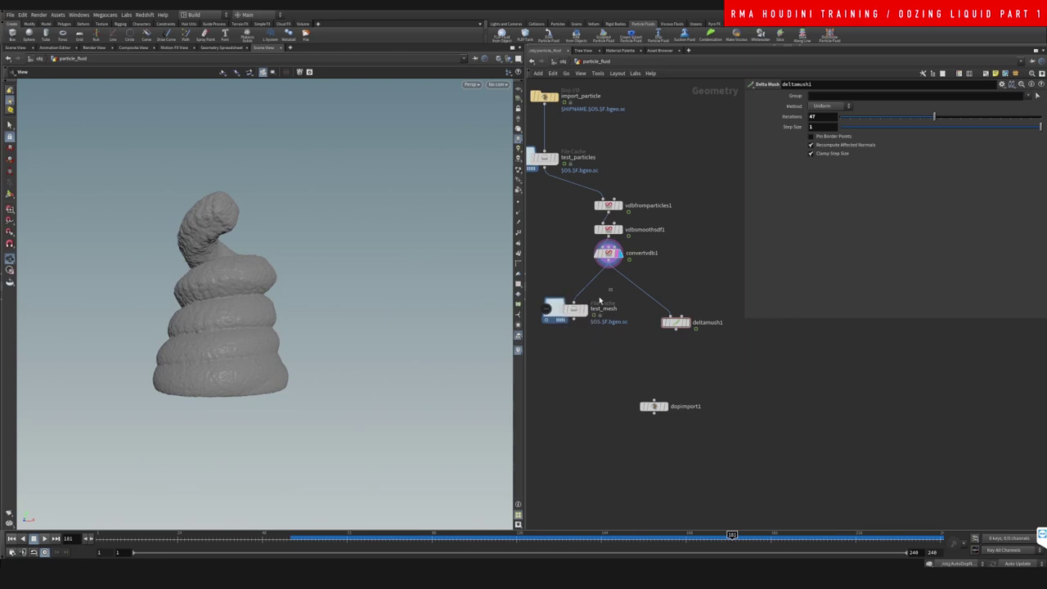
Reposition the test_mesh file cache below convertvdb1 and save its mesh sequence to disk
left_click(574, 309)
left_click_drag(575, 309, 578, 300)
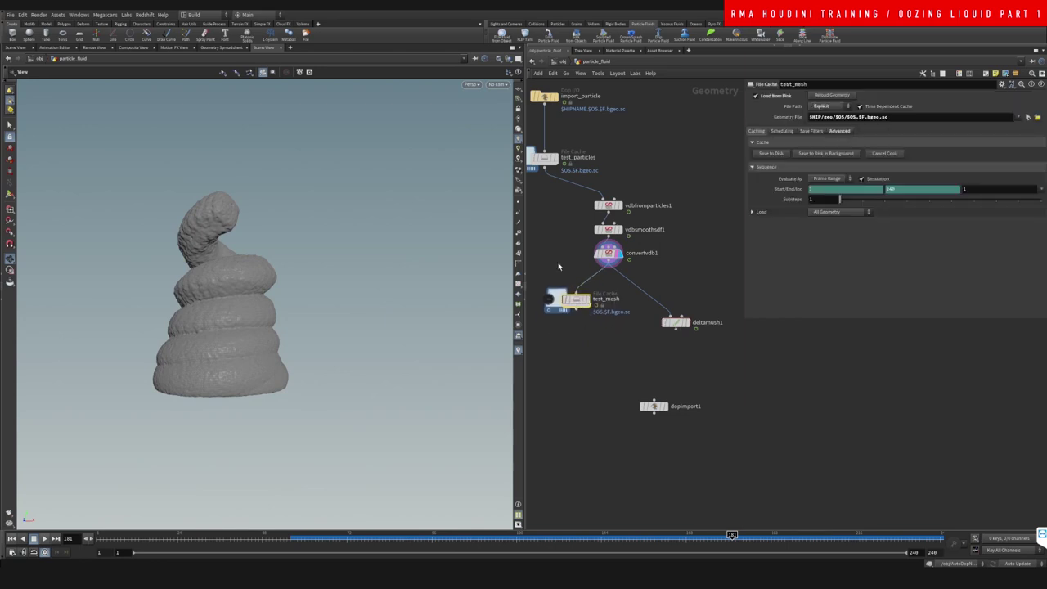
left_click(781, 156)
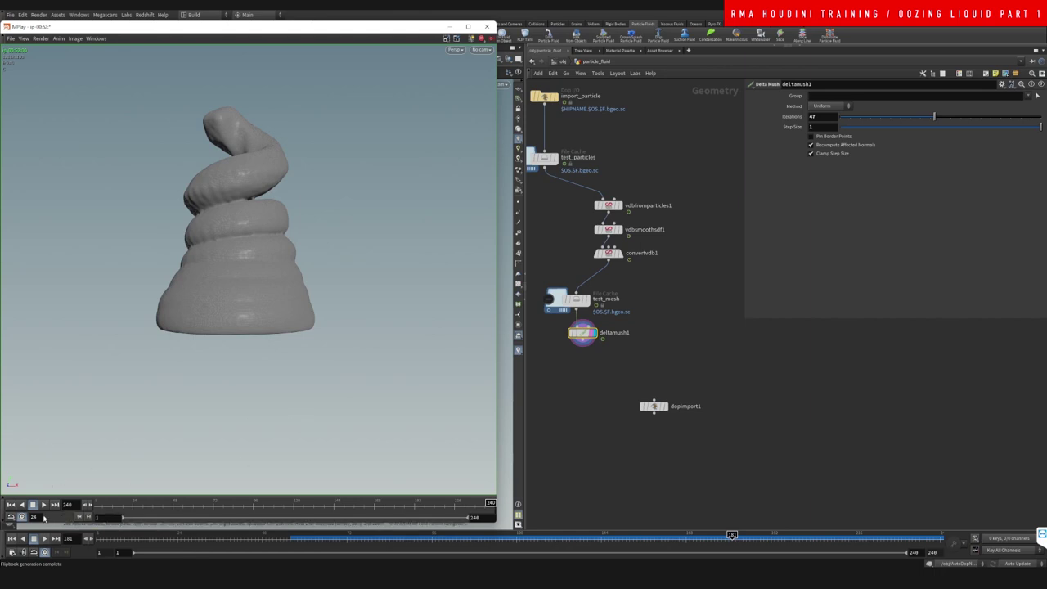
Play the flipbook of the mesh smoothed by deltamush1, close it, and return the scene to frame 1
left_click(43, 504)
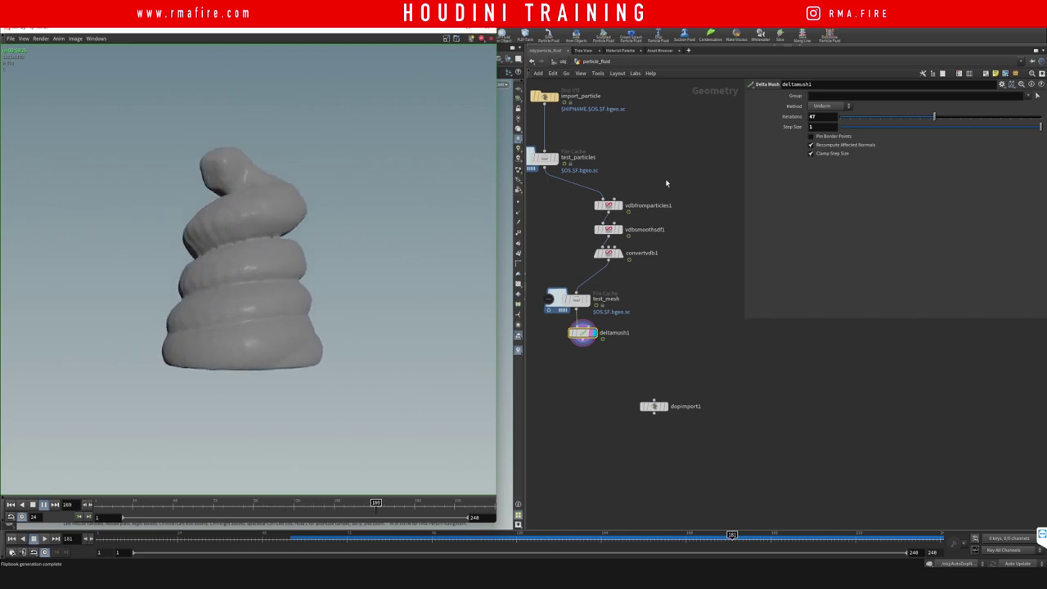
left_click(655, 155)
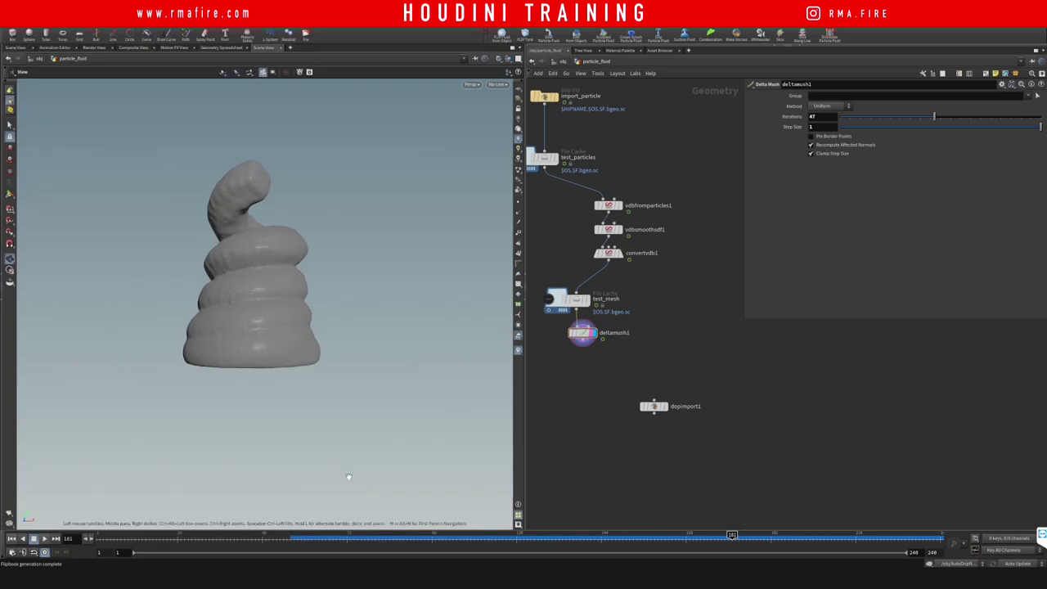
left_click(12, 538)
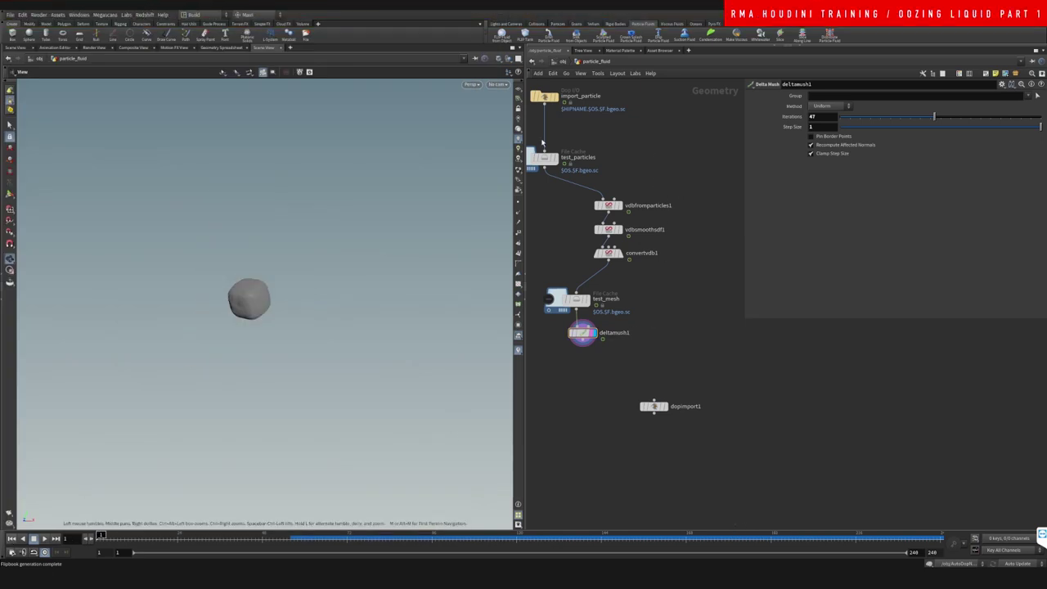
left_click(557, 62)
left_click(640, 260)
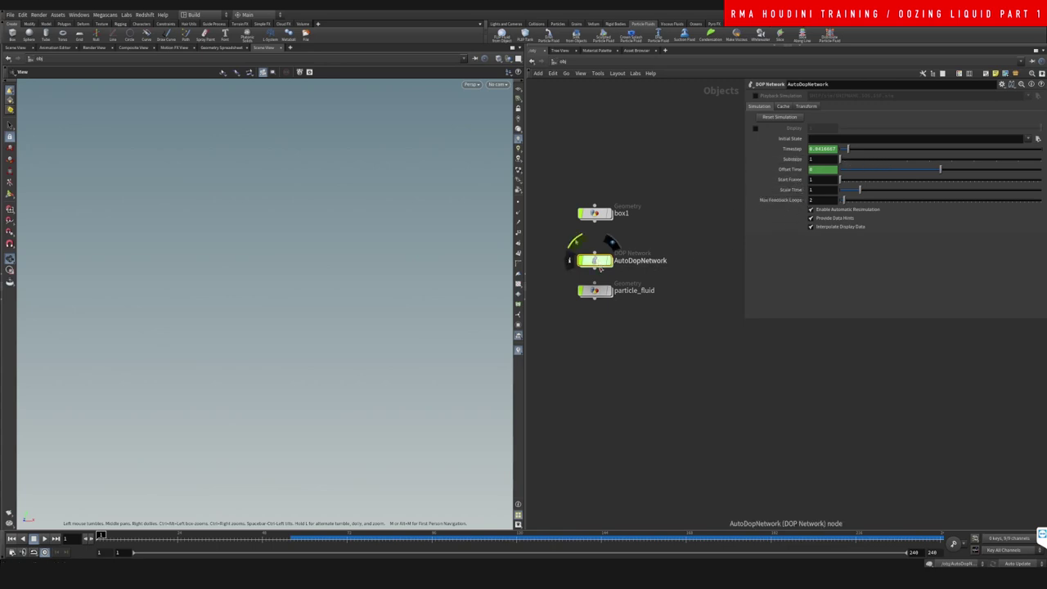
left_click(596, 292)
double_click(596, 294)
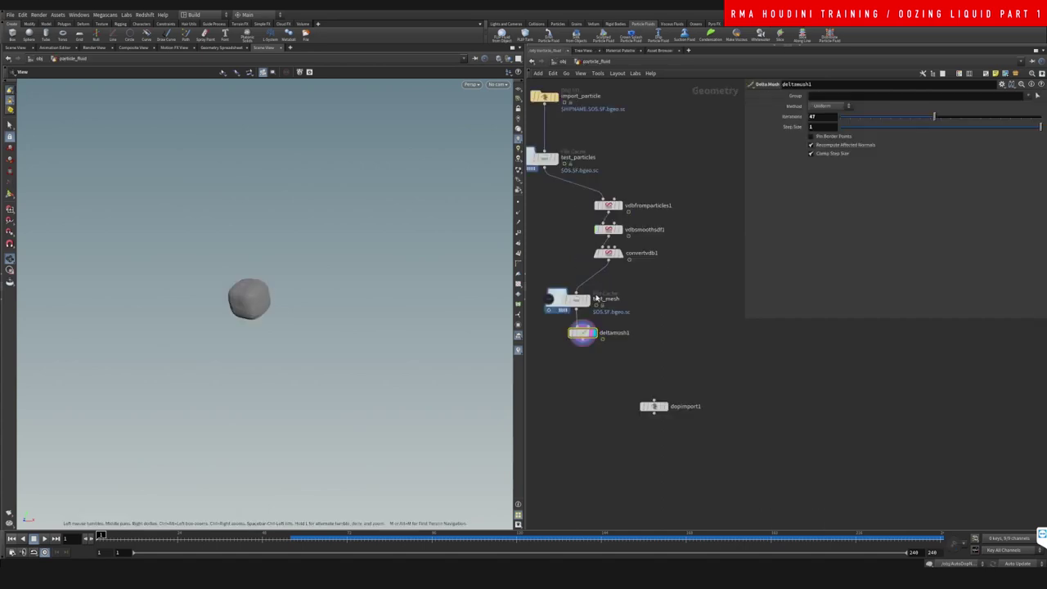